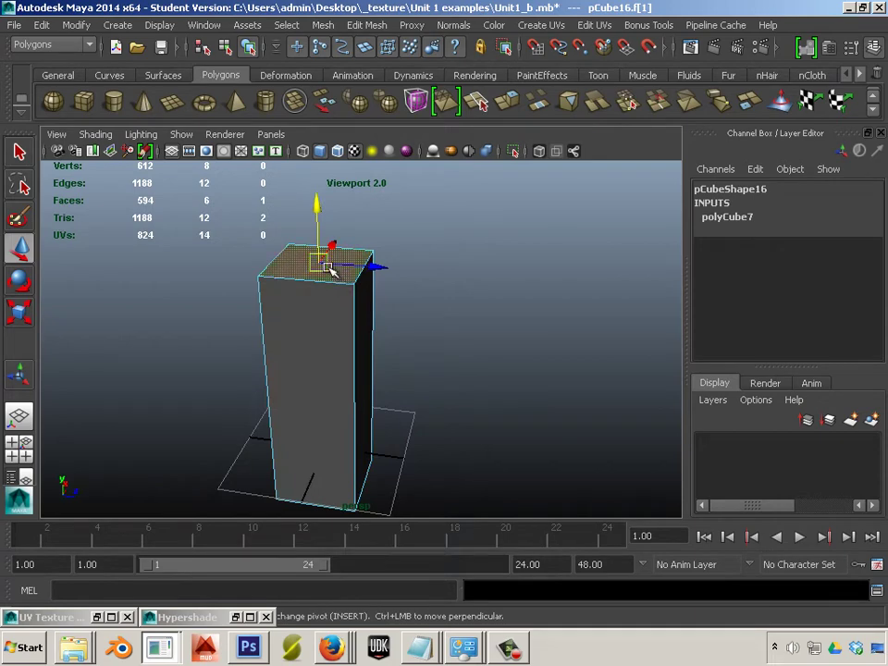
# Extrude the block's top face and its bottom face, and return to object mode
pyautogui.click(506, 107)
pyautogui.keyDown('alt'); pyautogui.moveTo(448, 335); pyautogui.dragTo(418, 306); pyautogui.keyUp('alt')
pyautogui.click(373, 282)
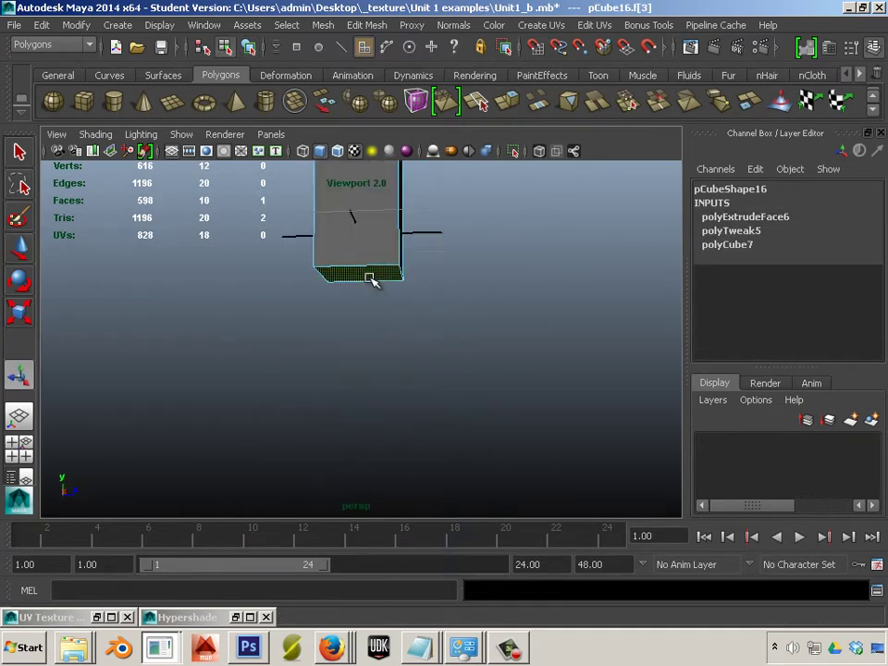
pyautogui.hotkey('ctrl', 'e')
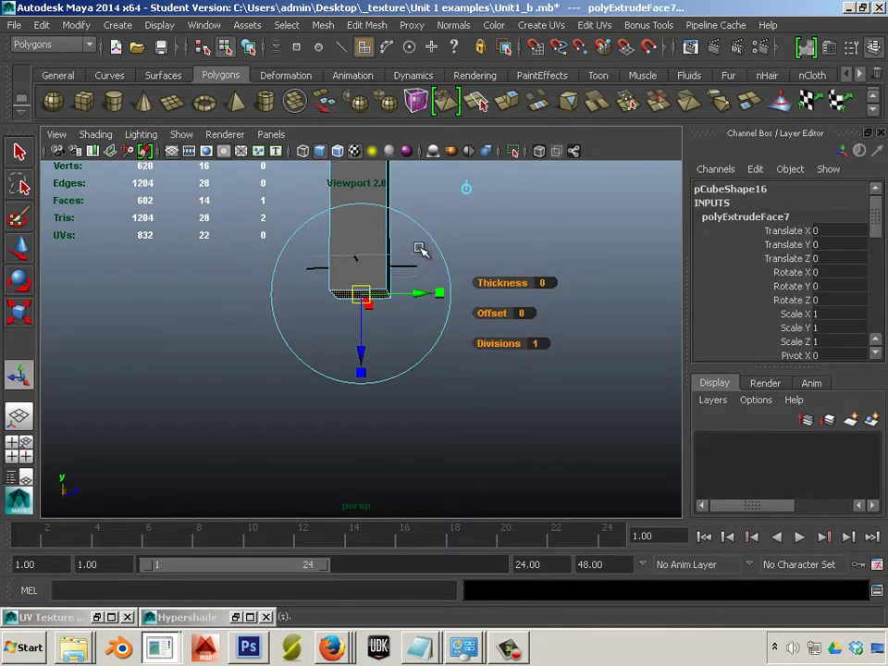
pyautogui.keyDown('alt'); pyautogui.moveTo(416, 248); pyautogui.dragTo(349, 329); pyautogui.keyUp('alt')
pyautogui.moveTo(361, 338); pyautogui.dragTo(420, 280, button='right')
pyautogui.keyDown('alt'); pyautogui.moveTo(278, 352); pyautogui.dragTo(262, 298, button='middle'); pyautogui.keyUp('alt')
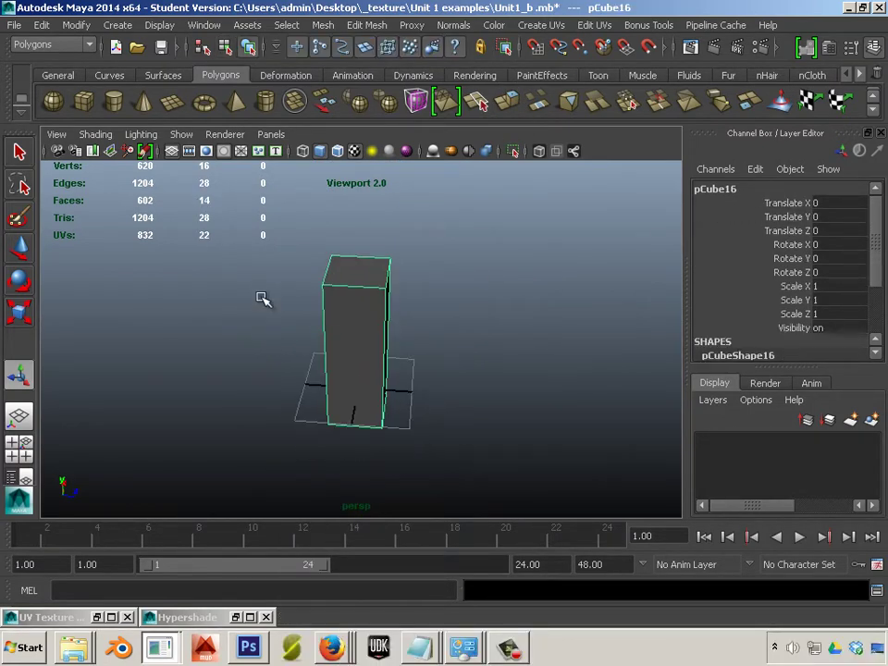
# Smooth the extruded block into a rounded column
pyautogui.keyDown('alt'); pyautogui.moveTo(261, 298); pyautogui.dragTo(408, 326, button='right'); pyautogui.keyUp('alt')
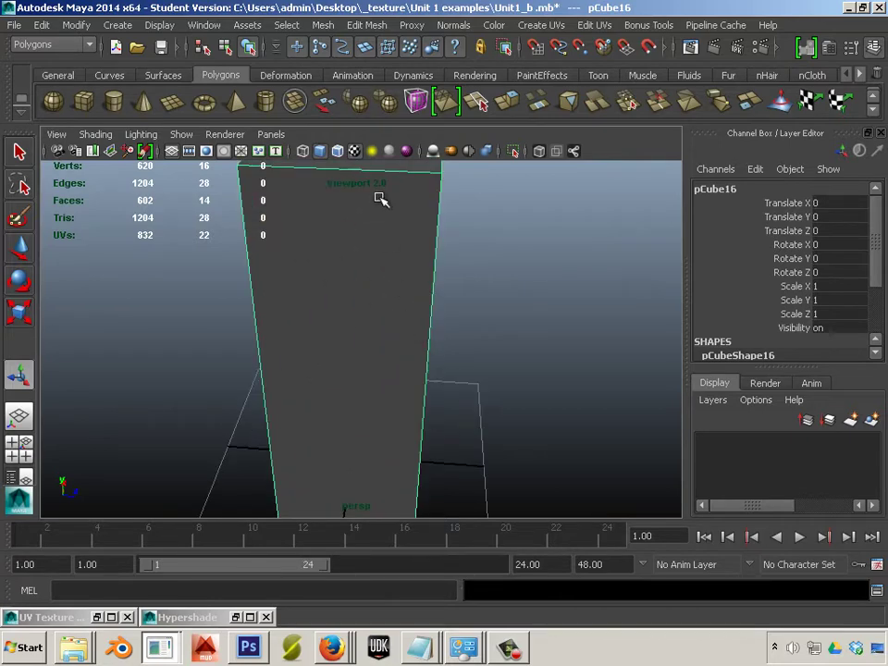
pyautogui.keyDown('alt'); pyautogui.moveTo(415, 230); pyautogui.dragTo(345, 221, button='right'); pyautogui.keyUp('alt')
pyautogui.keyDown('alt'); pyautogui.moveTo(345, 221); pyautogui.dragTo(312, 271, button='middle'); pyautogui.keyUp('alt')
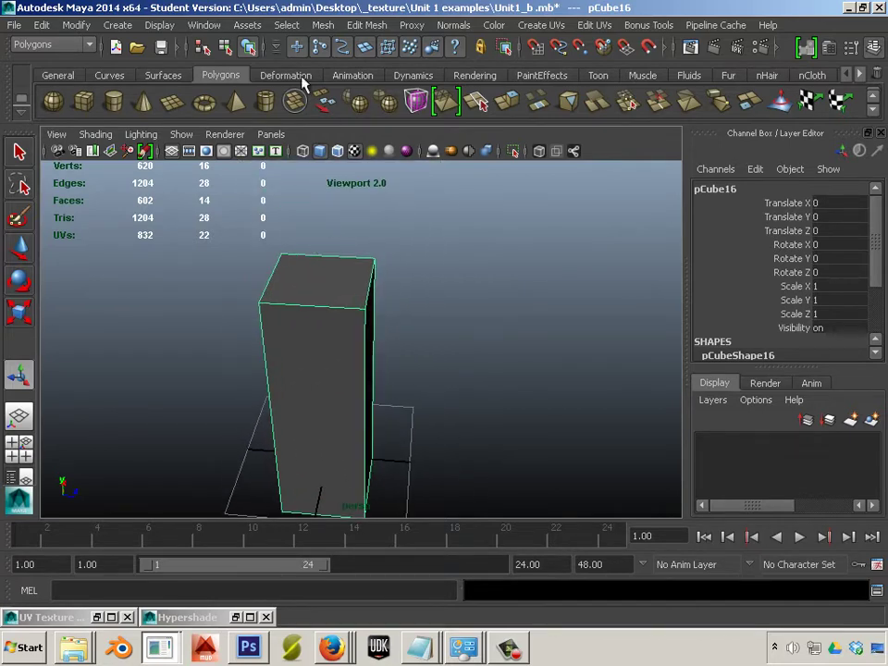
pyautogui.click(324, 25)
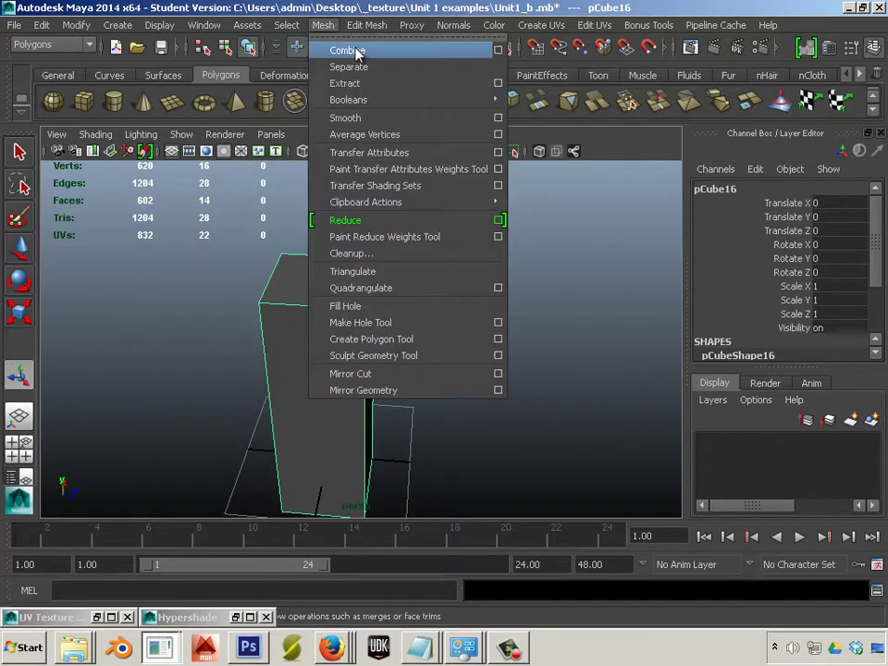
pyautogui.click(345, 117)
pyautogui.click(459, 304)
pyautogui.click(333, 279)
pyautogui.rightClick(322, 281)
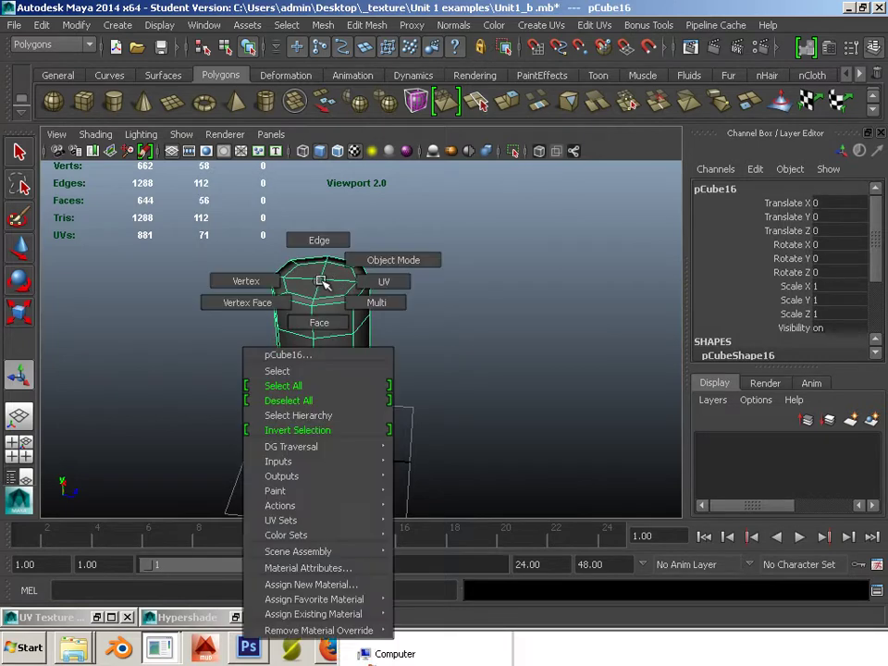
pyautogui.moveTo(322, 281); pyautogui.dragTo(319, 322, button='right')
# Create a polygon cube and raise it above the smoothed column to about 3.835 in Translate Y
pyautogui.keyDown('alt'); pyautogui.moveTo(331, 293); pyautogui.dragTo(379, 298, button='middle'); pyautogui.keyUp('alt')
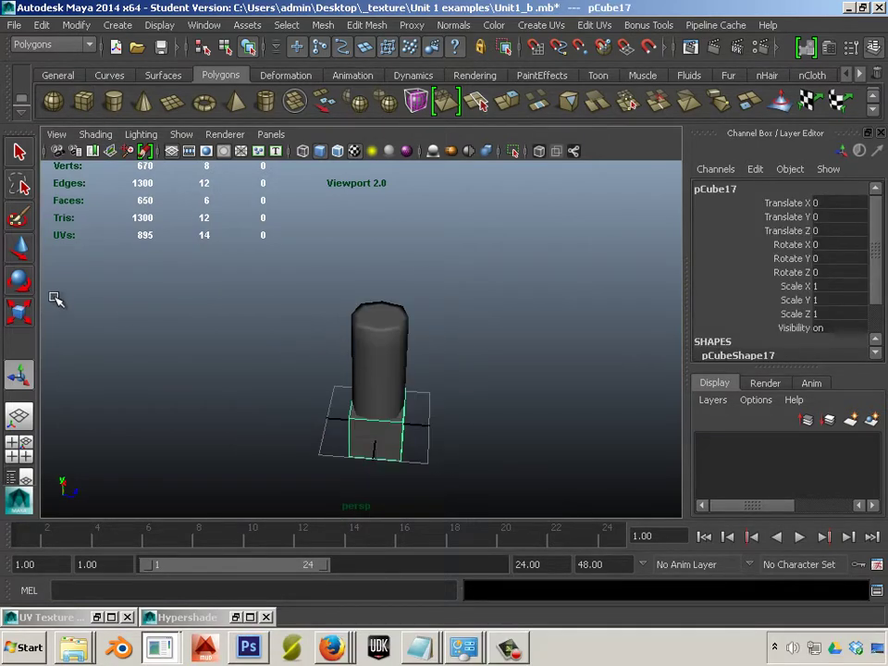
pyautogui.press('w')
pyautogui.moveTo(372, 375); pyautogui.dragTo(380, 240)
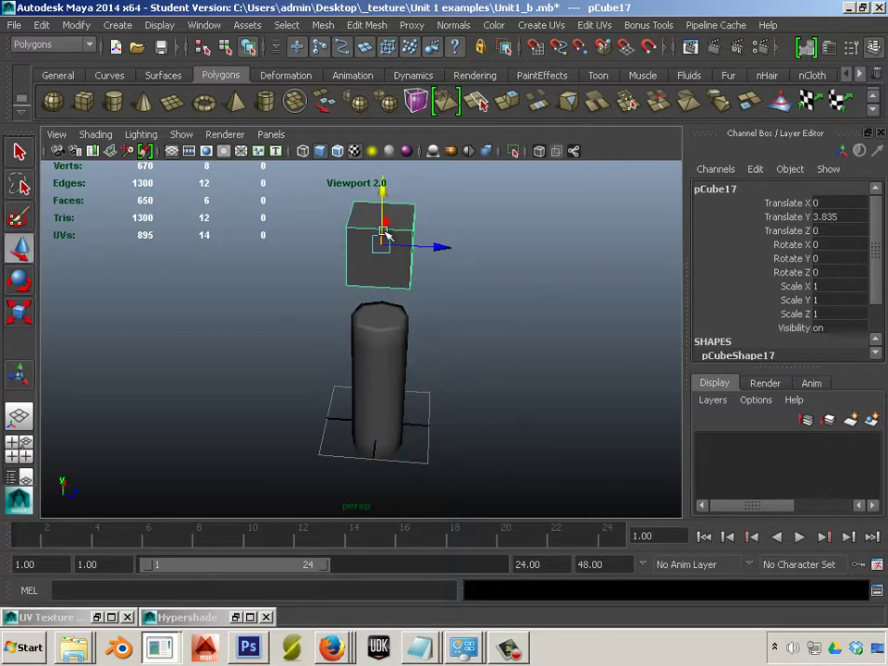
pyautogui.keyDown('alt'); pyautogui.moveTo(380, 240); pyautogui.dragTo(387, 319, button='middle'); pyautogui.keyUp('alt')
pyautogui.keyDown('alt'); pyautogui.moveTo(388, 320); pyautogui.dragTo(428, 235, button='right'); pyautogui.keyUp('alt')
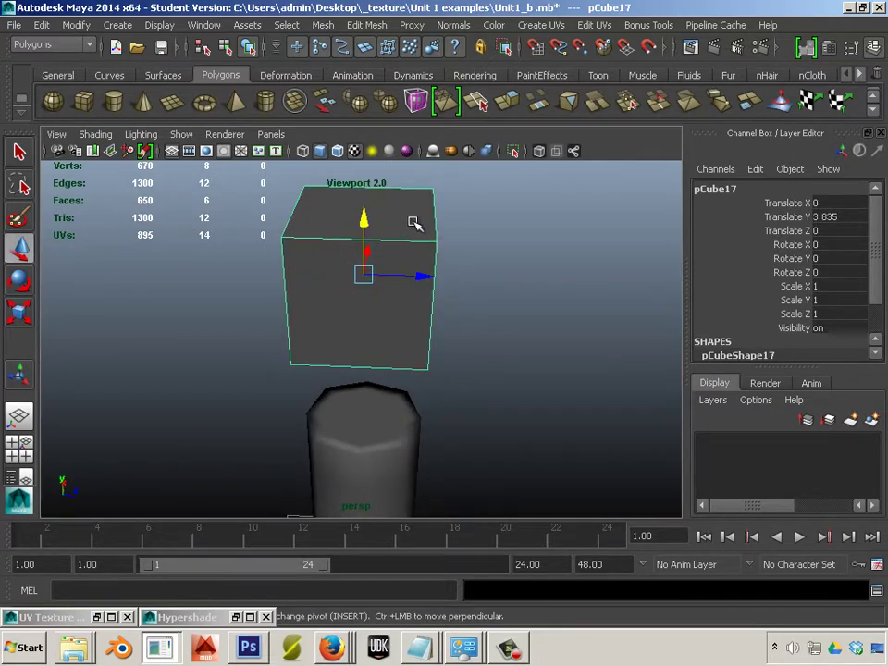
# Smooth the new cube and scale it up uniformly to about 1.459
pyautogui.click(325, 25)
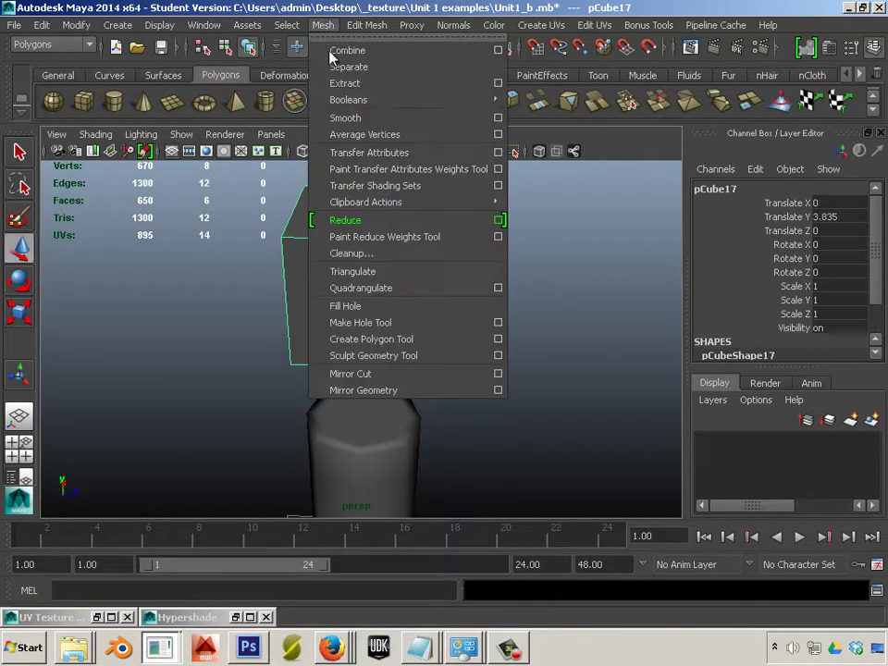
pyautogui.click(363, 115)
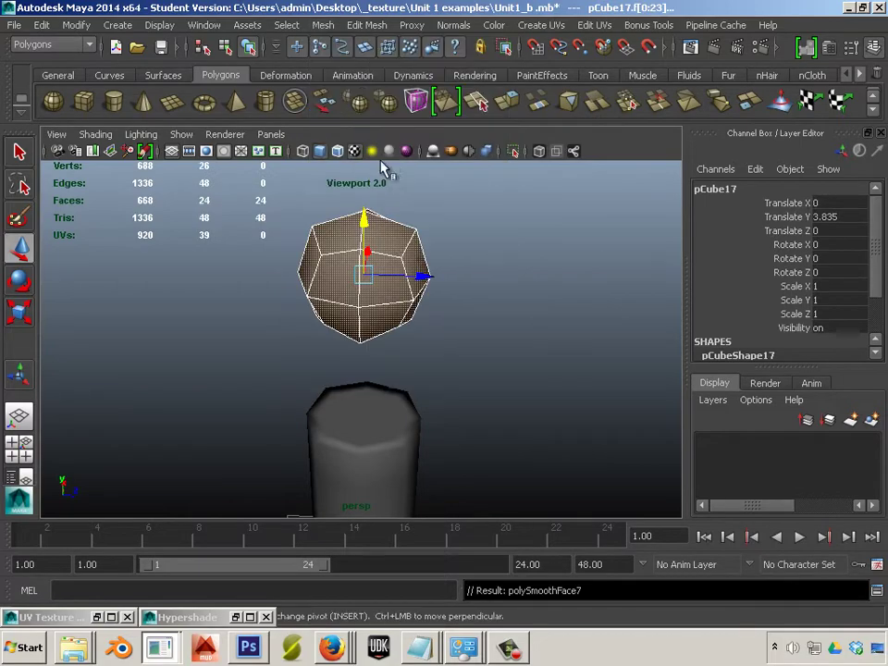
pyautogui.click(19, 313)
pyautogui.moveTo(366, 278); pyautogui.dragTo(435, 314)
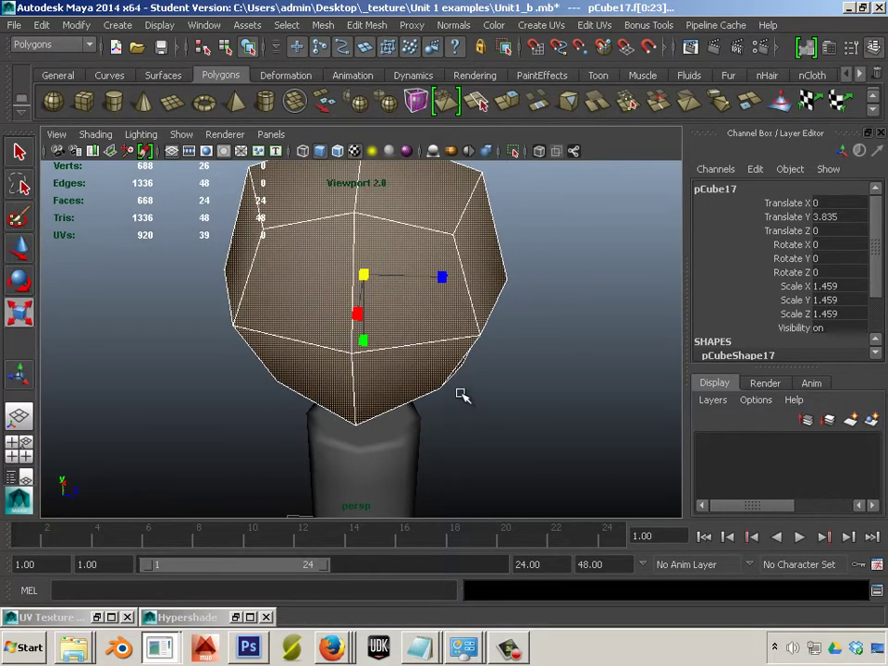
# Delete the four inner faces on the column's top cap to leave it open
pyautogui.keyDown('alt'); pyautogui.moveTo(461, 394); pyautogui.dragTo(432, 254, button='middle'); pyautogui.keyUp('alt')
pyautogui.keyDown('alt'); pyautogui.moveTo(432, 254); pyautogui.dragTo(377, 302); pyautogui.keyUp('alt')
pyautogui.keyDown('alt'); pyautogui.moveTo(376, 302); pyautogui.dragTo(356, 273, button='right'); pyautogui.keyUp('alt')
pyautogui.keyDown('alt'); pyautogui.moveTo(356, 273); pyautogui.dragTo(369, 306, button='middle'); pyautogui.keyUp('alt')
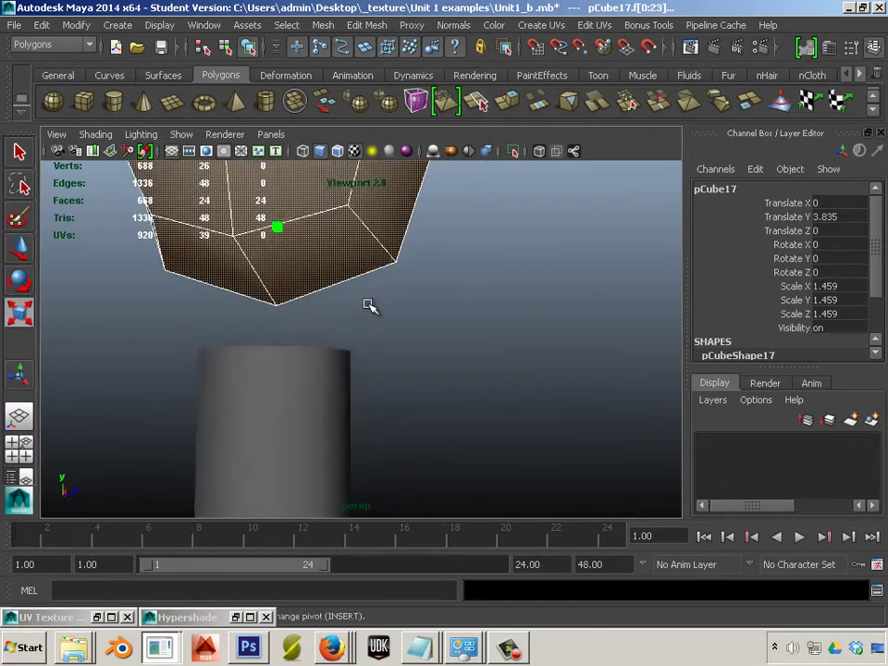
pyautogui.click(323, 356)
pyautogui.moveTo(317, 357); pyautogui.dragTo(389, 282, button='right')
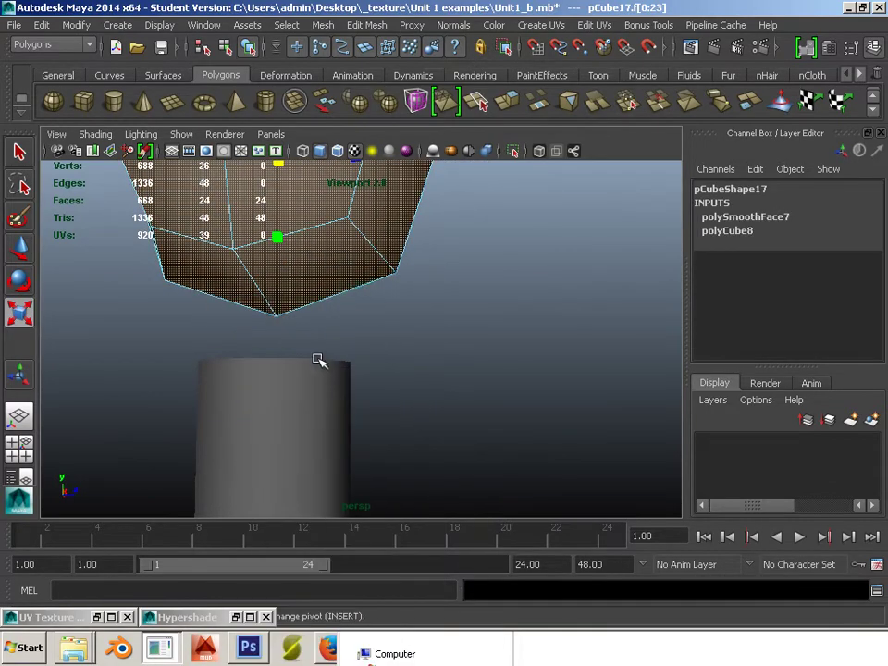
pyautogui.click(311, 393)
pyautogui.keyDown('alt'); pyautogui.moveTo(380, 361); pyautogui.dragTo(412, 344); pyautogui.keyUp('alt')
pyautogui.keyDown('alt'); pyautogui.moveTo(413, 344); pyautogui.dragTo(421, 217, button='middle'); pyautogui.keyUp('alt')
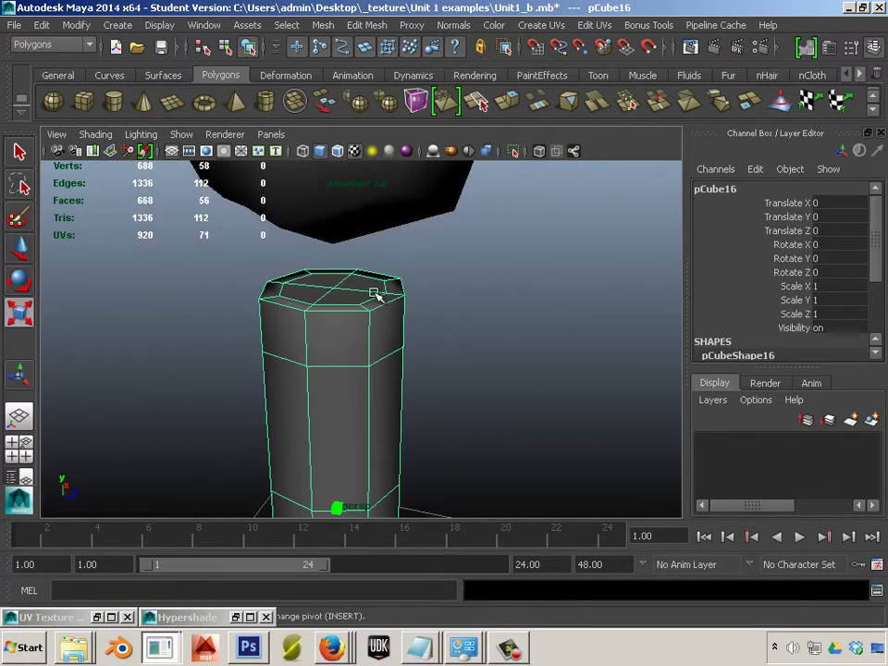
pyautogui.scroll(-5, 374, 295)
pyautogui.moveTo(357, 303); pyautogui.dragTo(356, 326, button='right')
pyautogui.click(356, 325)
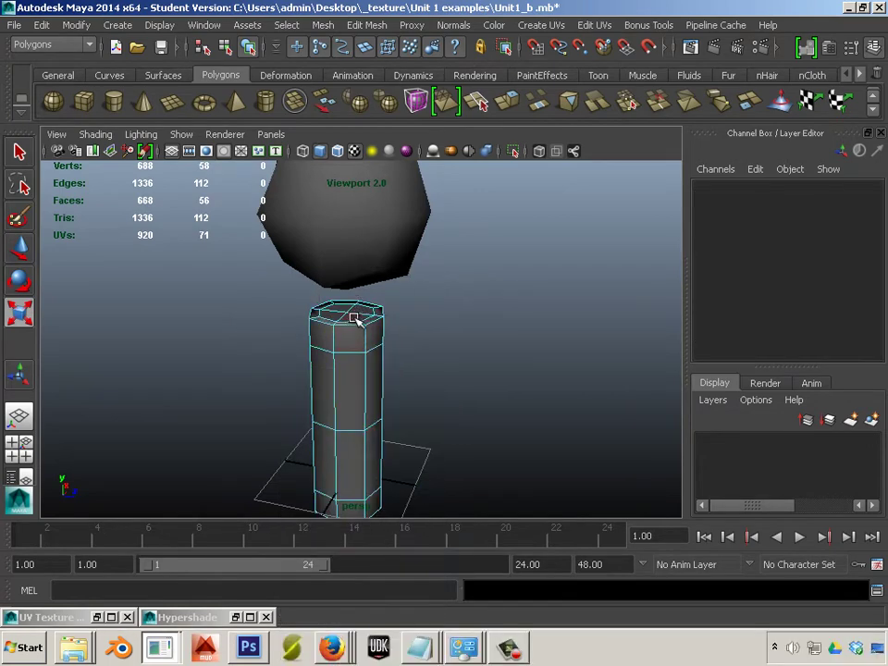
pyautogui.click(360, 317)
pyautogui.keyDown('shift'); pyautogui.click(335, 305); pyautogui.keyUp('shift')
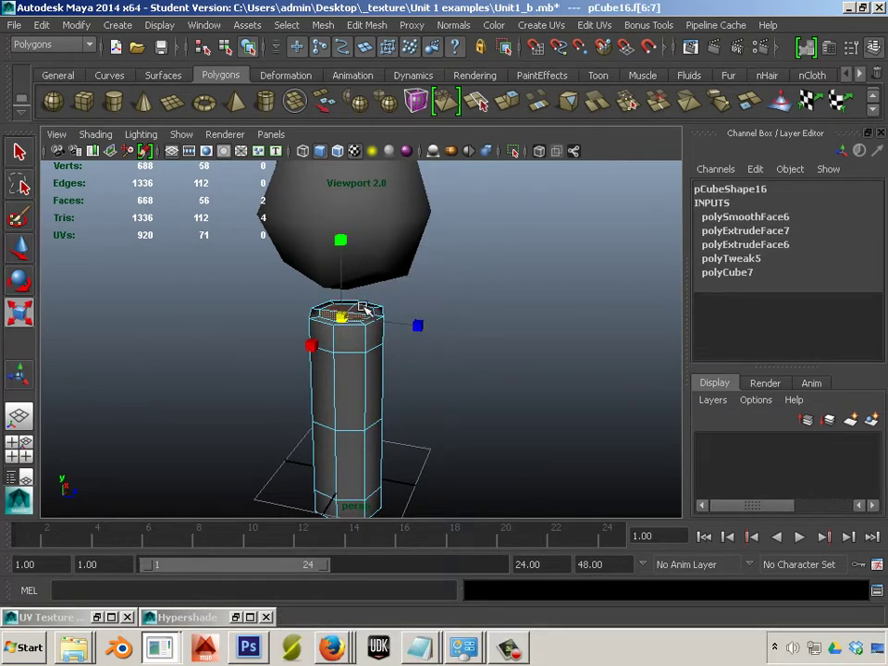
pyautogui.keyDown('shift'); pyautogui.click(362, 308); pyautogui.keyUp('shift')
pyautogui.scroll(5, 361, 309)
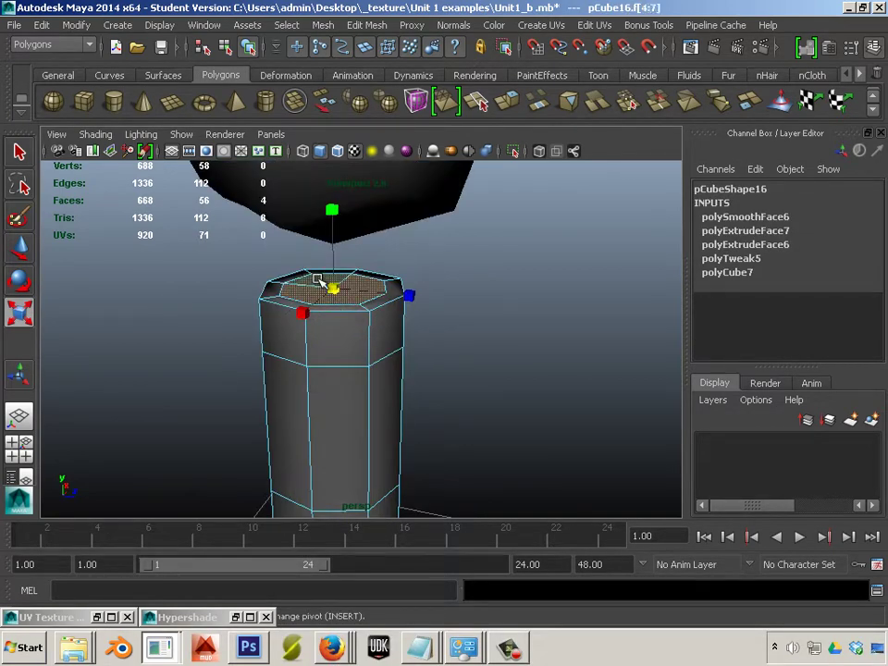
pyautogui.press('Delete')
# Delete the four faces on the underside of the smoothed ball above the column
pyautogui.keyDown('alt'); pyautogui.moveTo(317, 283); pyautogui.dragTo(331, 253); pyautogui.keyUp('alt')
pyautogui.click(331, 253)
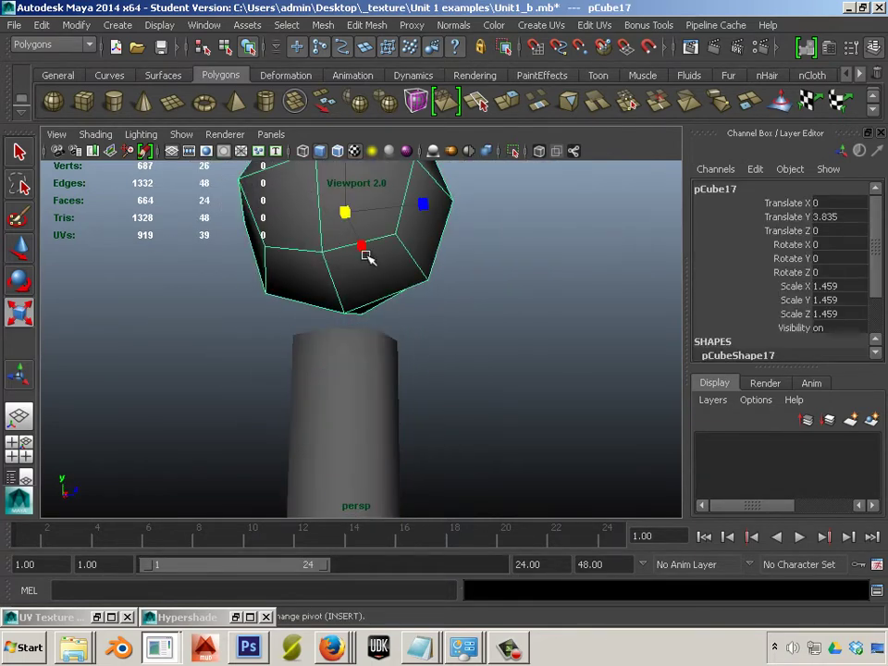
pyautogui.moveTo(367, 277); pyautogui.dragTo(367, 312, button='right')
pyautogui.click(367, 303)
pyautogui.keyDown('shift'); pyautogui.click(366, 308); pyautogui.keyUp('shift')
pyautogui.keyDown('shift'); pyautogui.click(318, 300); pyautogui.keyUp('shift')
pyautogui.keyDown('alt'); pyautogui.moveTo(270, 322); pyautogui.dragTo(349, 306); pyautogui.keyUp('alt')
pyautogui.keyDown('shift'); pyautogui.click(446, 275); pyautogui.keyUp('shift')
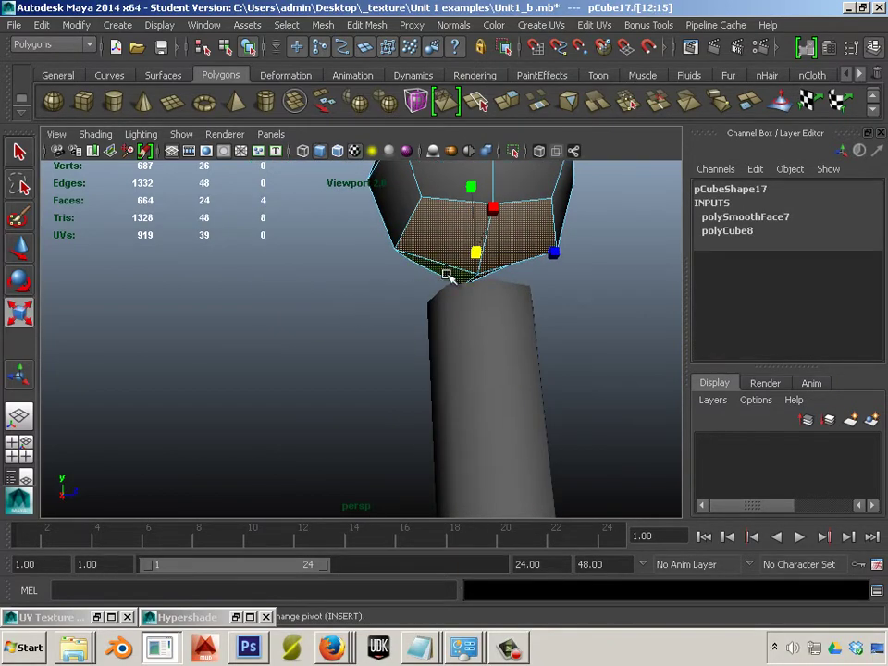
pyautogui.press('Delete')
# Combine the open ball and the column into a single mesh
pyautogui.keyDown('alt'); pyautogui.moveTo(448, 276); pyautogui.dragTo(435, 354); pyautogui.keyUp('alt')
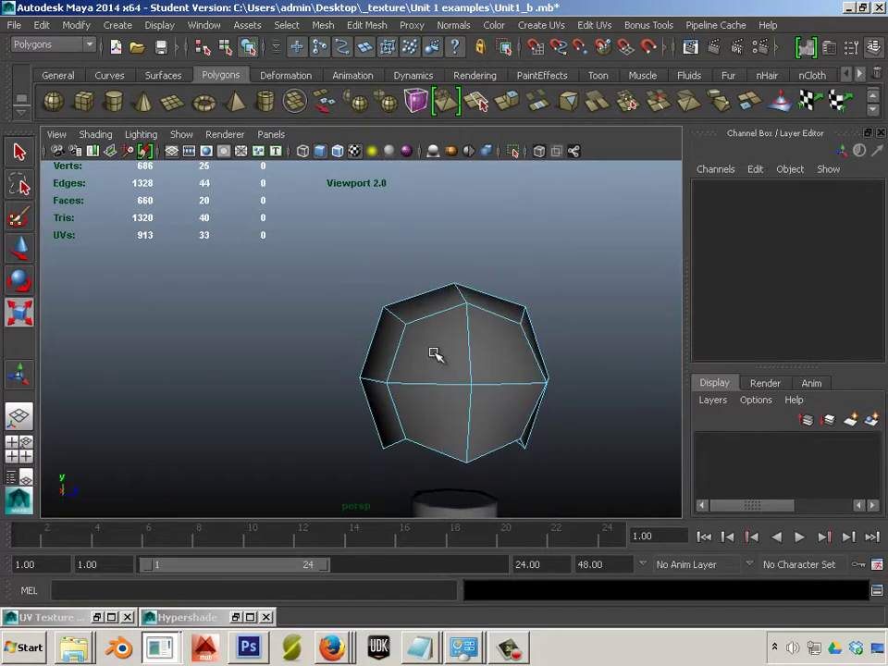
pyautogui.moveTo(451, 302); pyautogui.dragTo(512, 281, button='right')
pyautogui.keyDown('alt'); pyautogui.moveTo(487, 412); pyautogui.dragTo(459, 385); pyautogui.keyUp('alt')
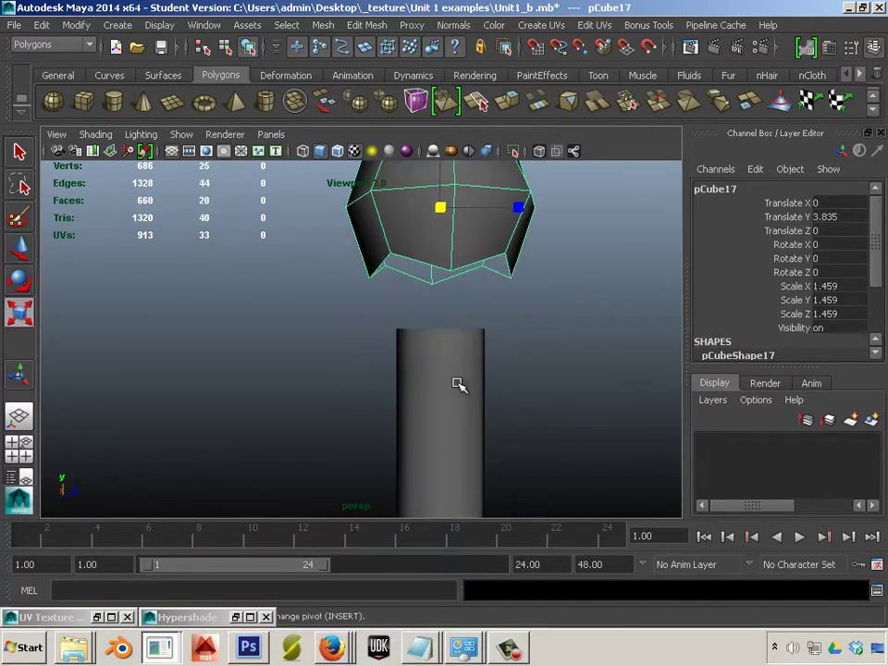
pyautogui.keyDown('shift'); pyautogui.click(459, 385); pyautogui.keyUp('shift')
pyautogui.click(322, 25)
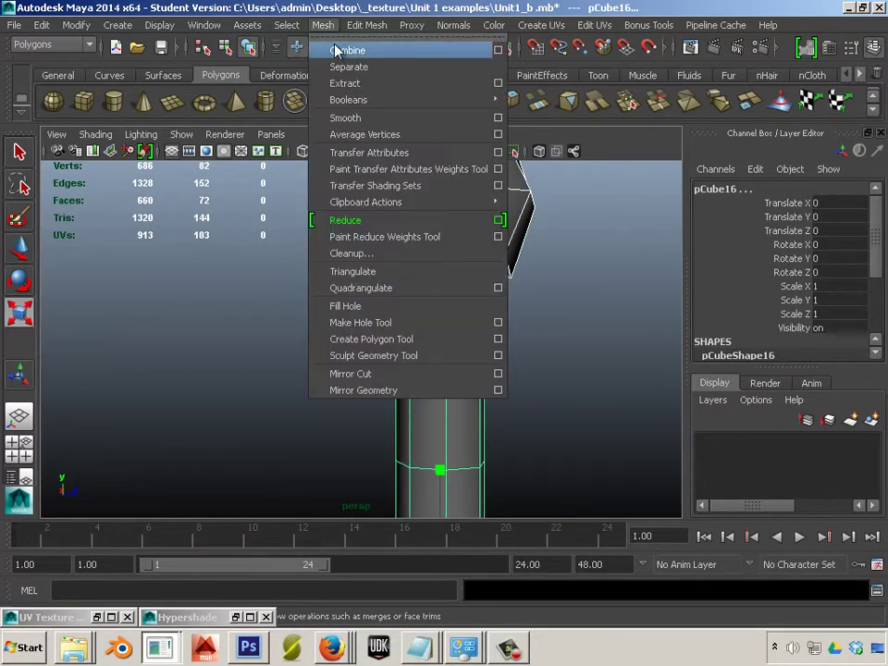
pyautogui.click(336, 50)
# Bridge the open borders of the ball and column using a linear path with 1 division, and return to object mode
pyautogui.keyDown('alt'); pyautogui.moveTo(470, 313); pyautogui.dragTo(389, 305); pyautogui.keyUp('alt')
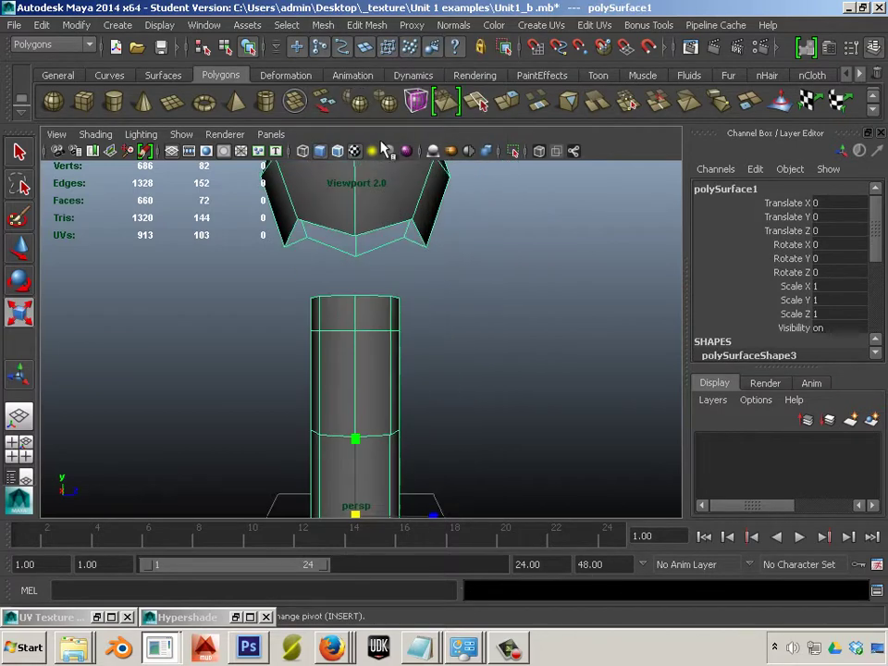
pyautogui.click(323, 25)
pyautogui.moveTo(367, 25)
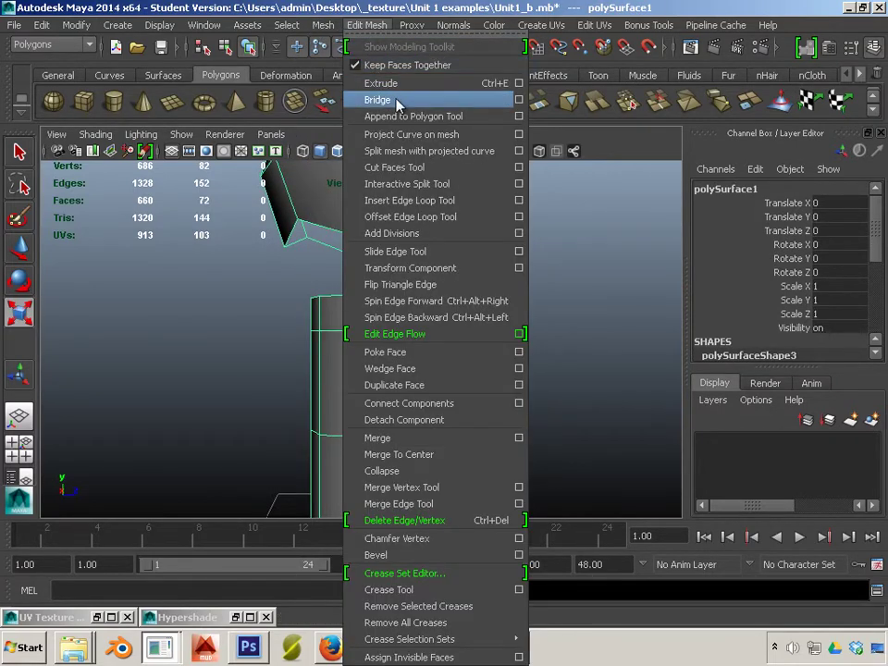
pyautogui.click(519, 101)
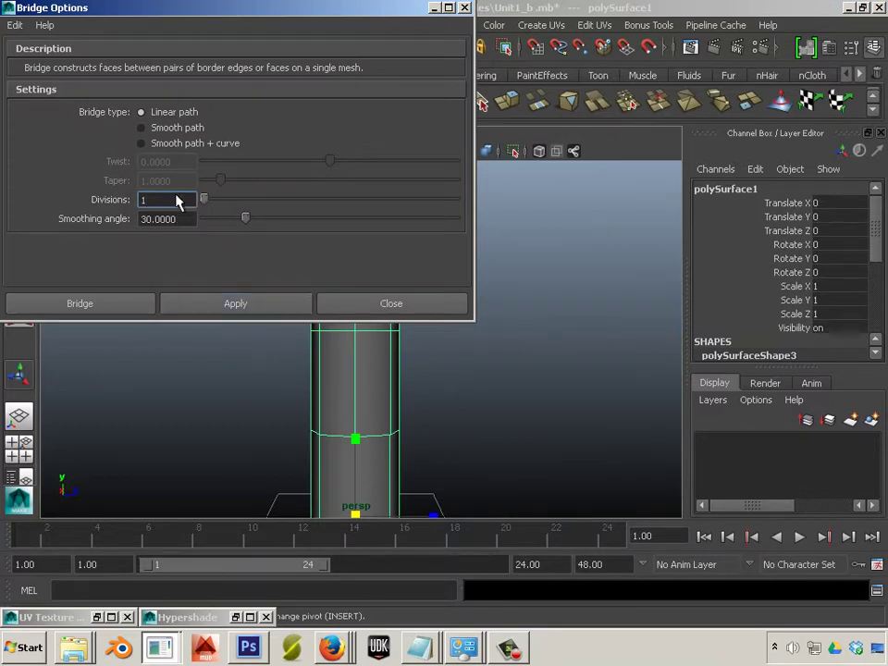
pyautogui.click(220, 303)
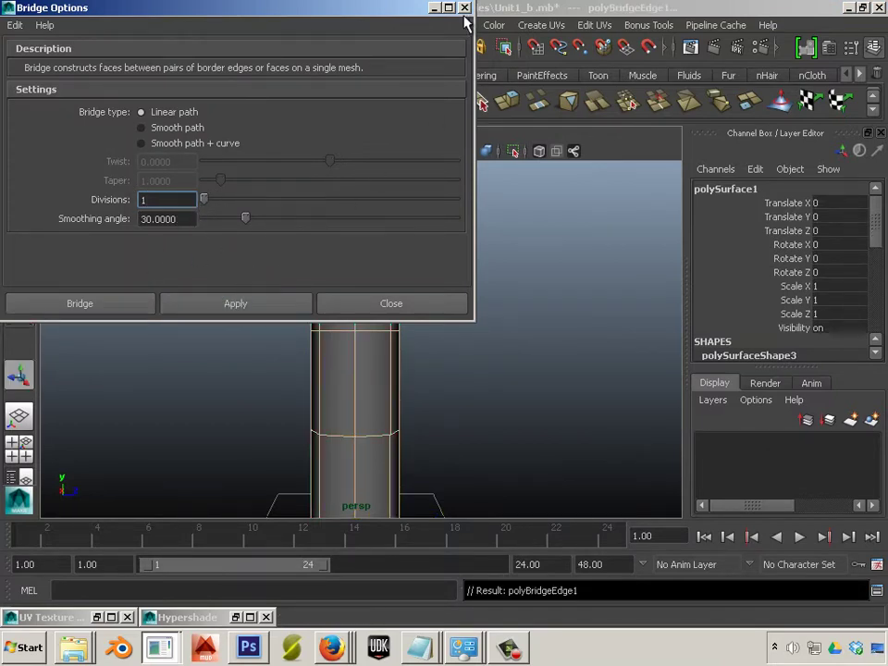
pyautogui.click(465, 8)
pyautogui.keyDown('alt'); pyautogui.moveTo(359, 271); pyautogui.dragTo(414, 277); pyautogui.keyUp('alt')
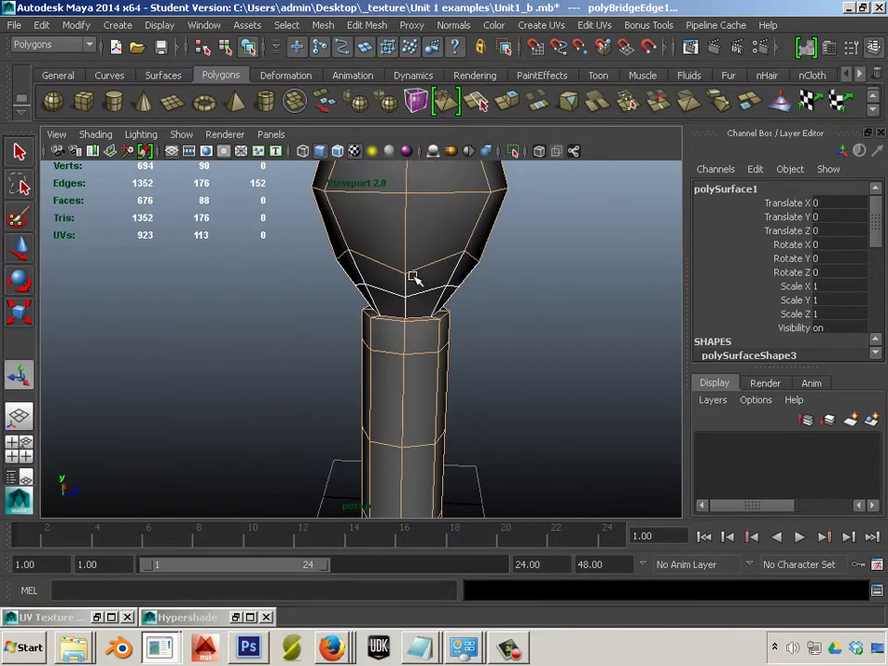
pyautogui.click(418, 292)
pyautogui.moveTo(426, 296); pyautogui.dragTo(456, 260, button='right')
pyautogui.click(482, 338)
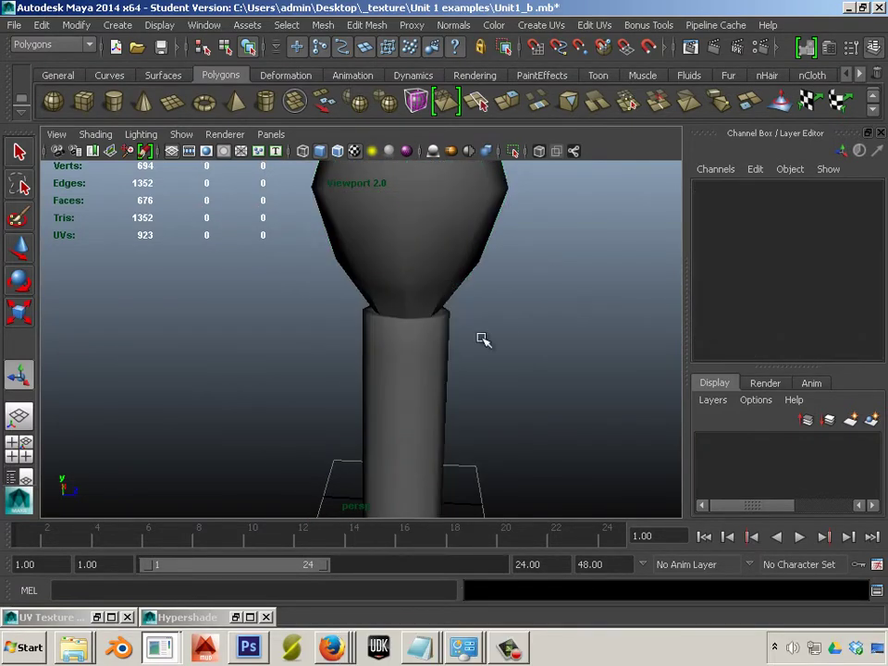
# Lengthen the column by moving all the vertices at its lower end straight down along Y
pyautogui.keyDown('alt'); pyautogui.moveTo(482, 339); pyautogui.dragTo(411, 347, button='right'); pyautogui.keyUp('alt')
pyautogui.keyDown('alt'); pyautogui.moveTo(411, 347); pyautogui.dragTo(371, 349); pyautogui.keyUp('alt')
pyautogui.click(377, 380)
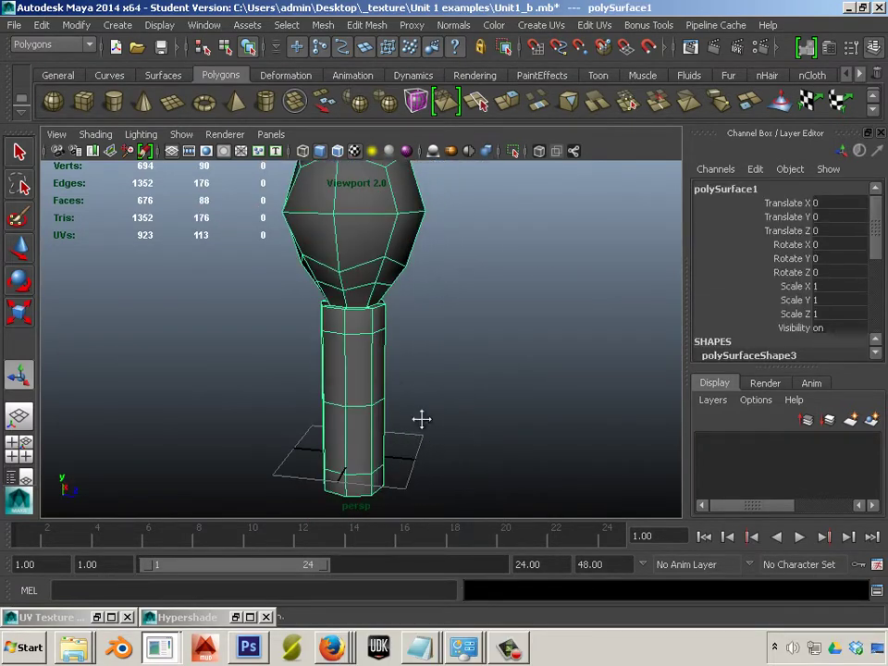
pyautogui.keyDown('alt'); pyautogui.moveTo(421, 419); pyautogui.dragTo(357, 378, button='right'); pyautogui.keyUp('alt')
pyautogui.keyDown('alt'); pyautogui.moveTo(357, 378); pyautogui.dragTo(390, 376); pyautogui.keyUp('alt')
pyautogui.moveTo(415, 369); pyautogui.dragTo(413, 347, button='right')
pyautogui.moveTo(430, 301); pyautogui.dragTo(357, 303, button='right')
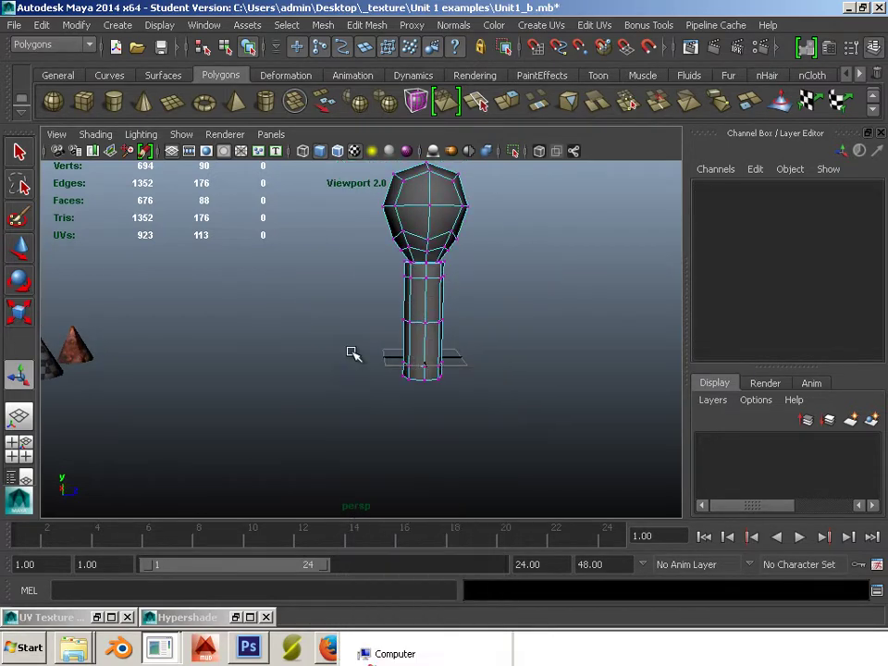
pyautogui.moveTo(350, 350); pyautogui.dragTo(496, 442)
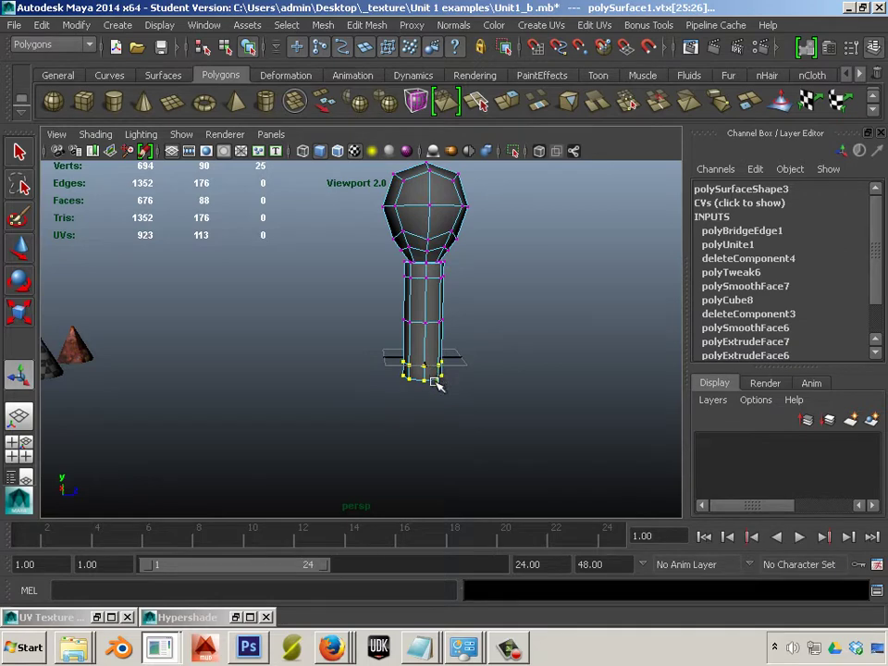
pyautogui.press('e')
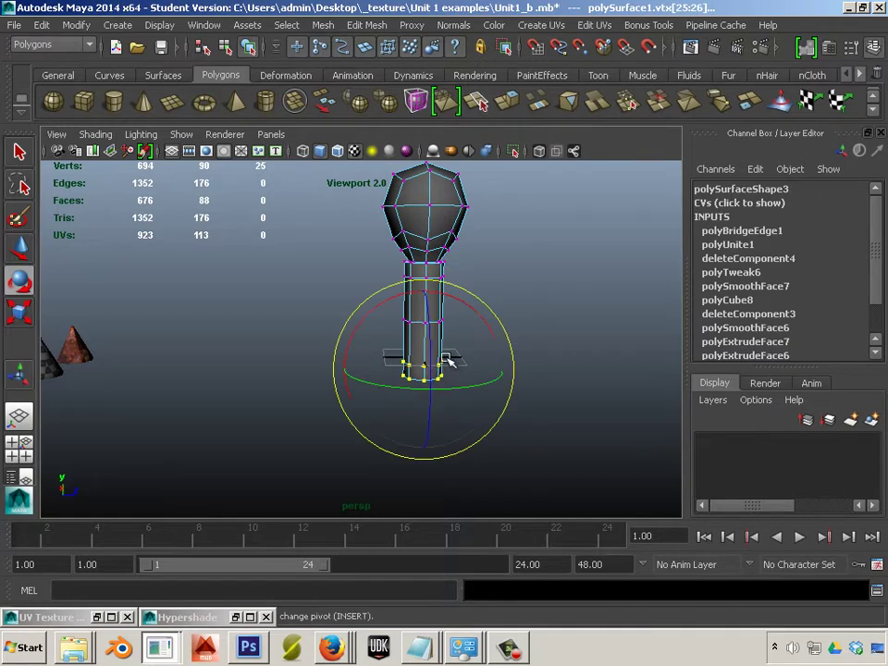
pyautogui.click(20, 246)
pyautogui.moveTo(421, 335); pyautogui.dragTo(418, 458)
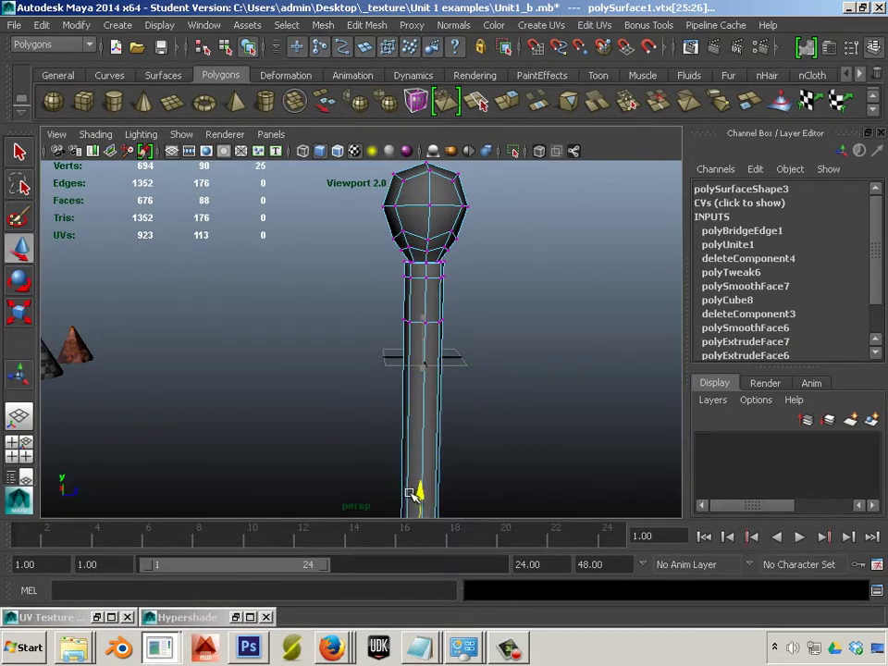
# Return to object mode, clear the selection and examine the joint between the ball and the lengthened column
pyautogui.moveTo(430, 301); pyautogui.dragTo(495, 279, button='right')
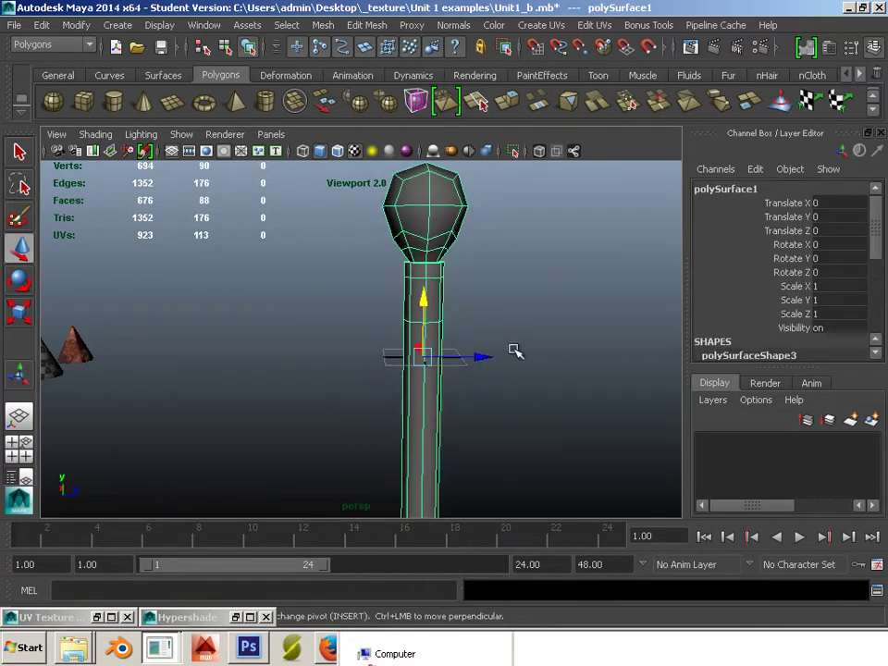
pyautogui.scroll(-3, 504, 351)
pyautogui.scroll(2, 519, 296)
pyautogui.click(514, 272)
pyautogui.keyDown('alt'); pyautogui.moveTo(514, 272); pyautogui.dragTo(481, 324); pyautogui.keyUp('alt')
pyautogui.keyDown('alt'); pyautogui.moveTo(486, 329); pyautogui.dragTo(546, 375, button='middle'); pyautogui.keyUp('alt')
pyautogui.keyDown('alt'); pyautogui.moveTo(497, 317); pyautogui.dragTo(556, 337, button='right'); pyautogui.keyUp('alt')
pyautogui.keyDown('alt'); pyautogui.moveTo(556, 337); pyautogui.dragTo(407, 352, button='middle'); pyautogui.keyUp('alt')
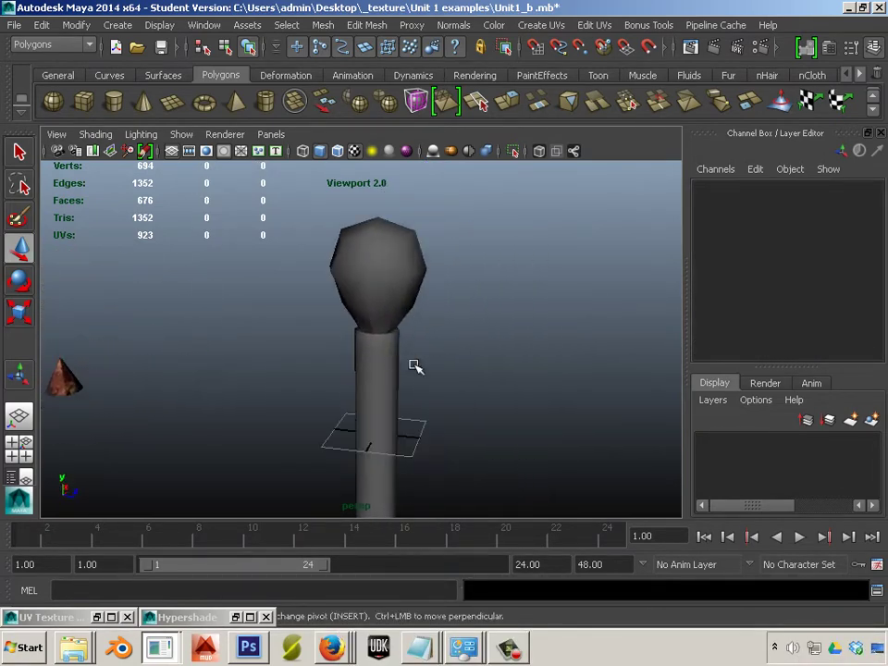
# Try smoothing the entire ball-and-column mesh, and undo the smoothing
pyautogui.click(394, 364)
pyautogui.click(503, 365)
pyautogui.scroll(5, 430, 344)
pyautogui.scroll(-2, 424, 328)
pyautogui.click(430, 375)
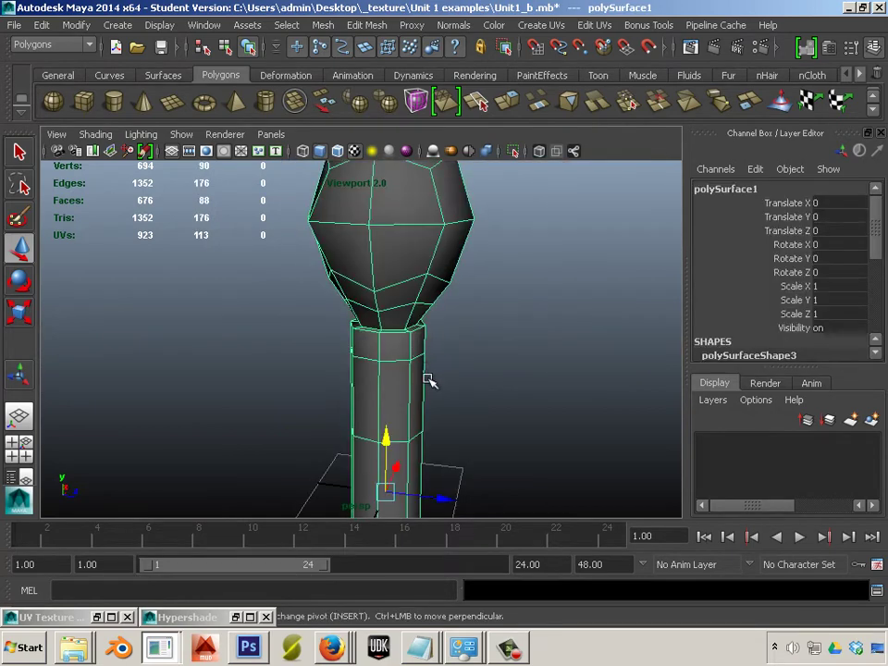
pyautogui.click(323, 25)
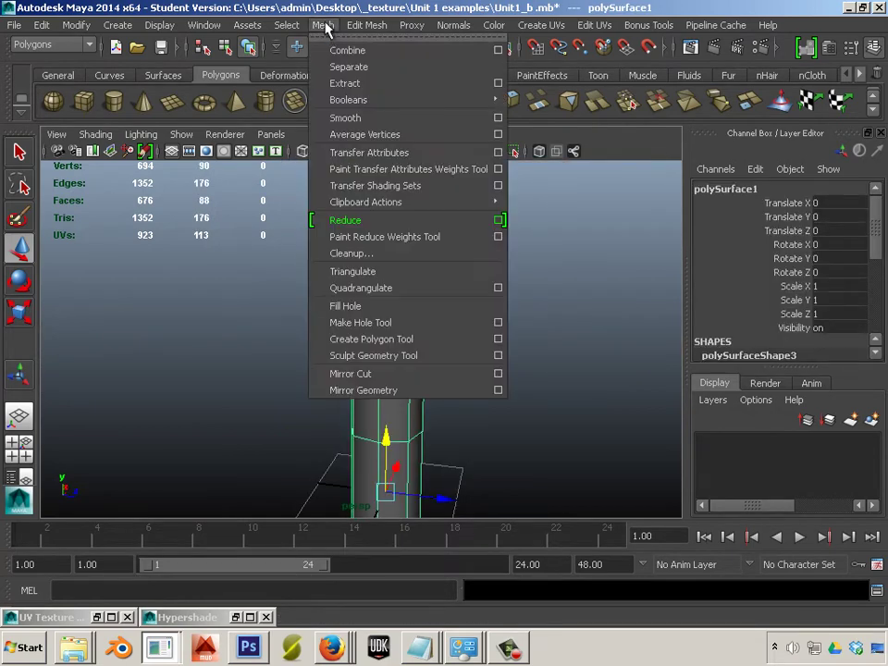
pyautogui.click(340, 118)
pyautogui.click(562, 325)
pyautogui.scroll(-3, 411, 251)
pyautogui.keyDown('alt'); pyautogui.moveTo(410, 251); pyautogui.dragTo(516, 315); pyautogui.keyUp('alt')
pyautogui.hotkey('ctrl', 'z')
pyautogui.hotkey('ctrl', 'z')
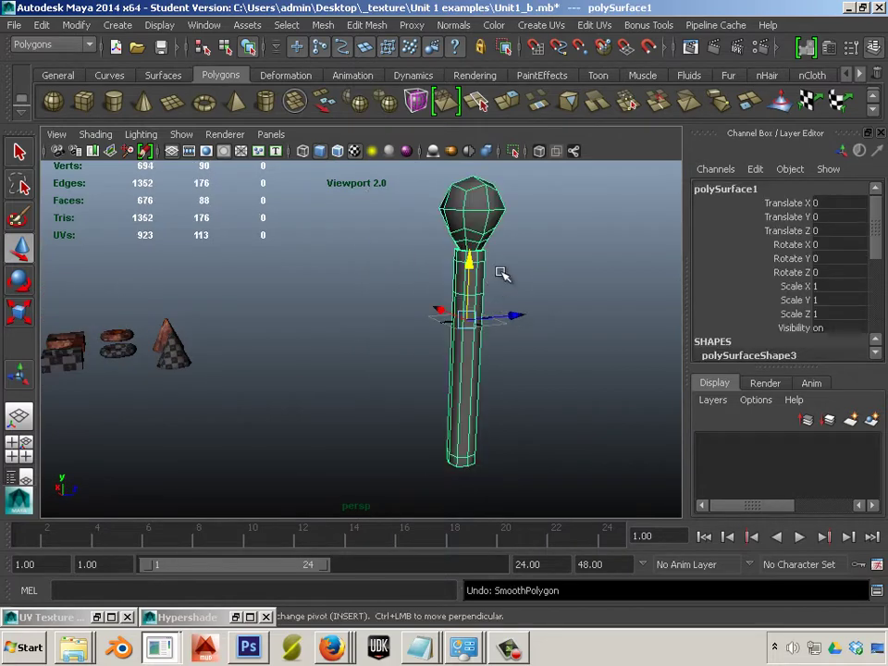
# Insert an edge loop around the column just below its upper rim, and return to object mode
pyautogui.scroll(5, 478, 291)
pyautogui.scroll(8, 462, 333)
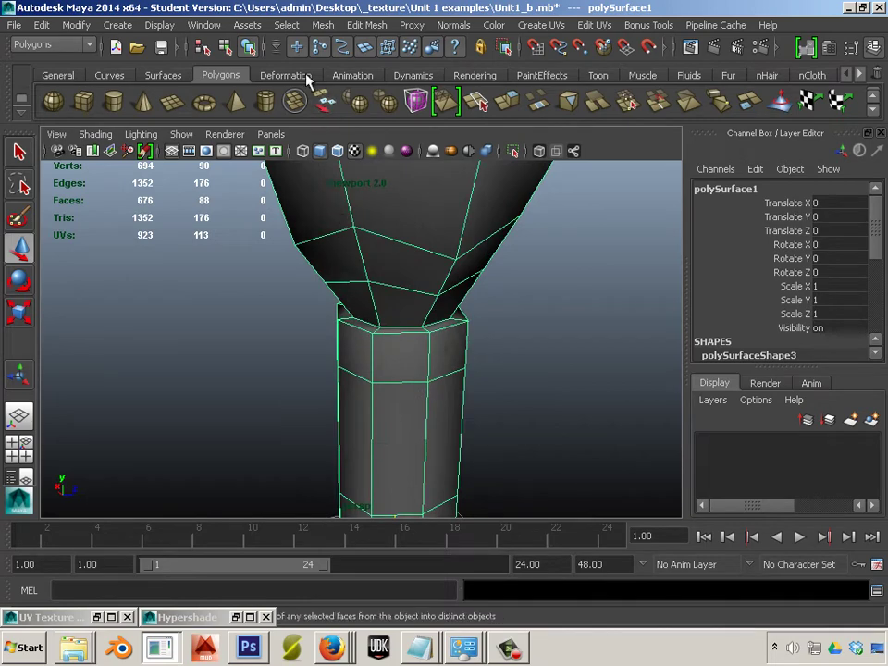
pyautogui.click(315, 26)
pyautogui.moveTo(387, 23)
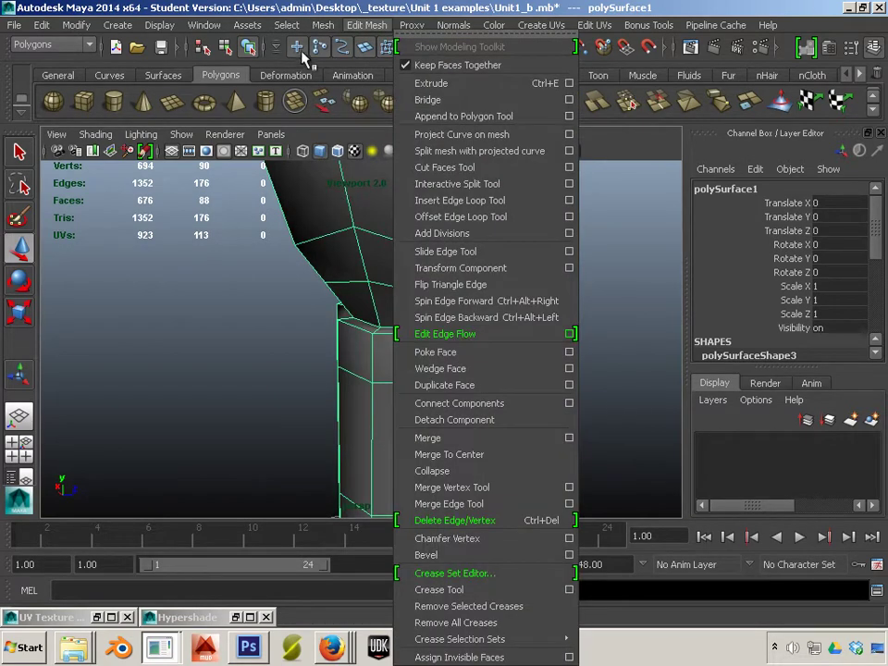
pyautogui.click(453, 201)
pyautogui.click(432, 341)
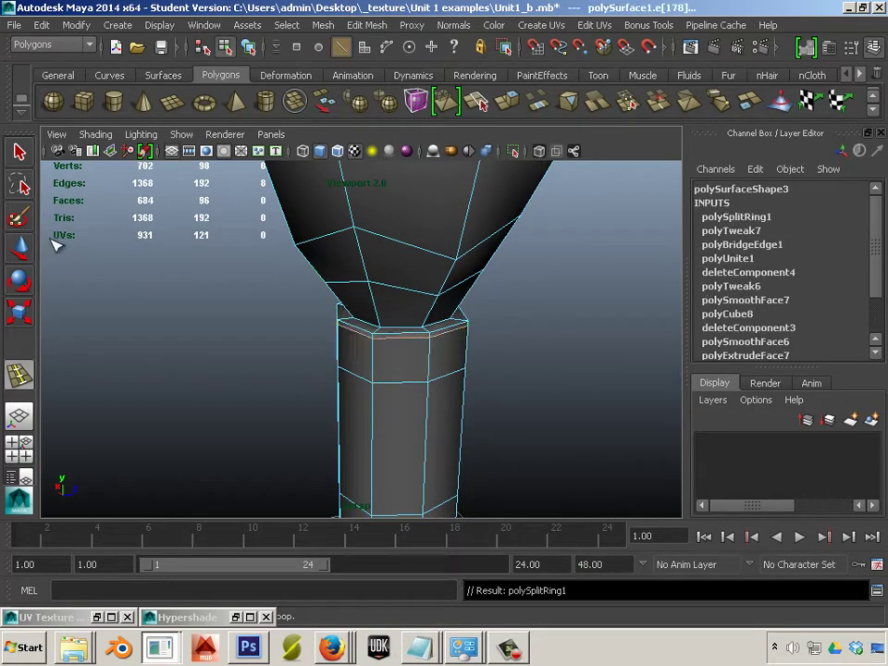
pyautogui.press('w')
pyautogui.moveTo(370, 219); pyautogui.dragTo(446, 197, button='right')
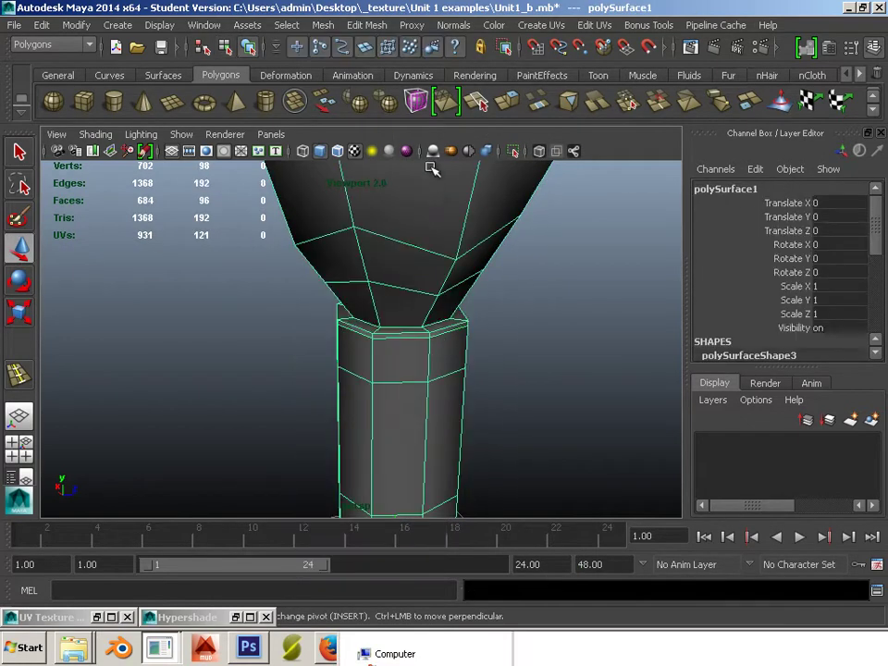
# Smooth the entire ball-and-column mesh and clear the selection
pyautogui.click(333, 27)
pyautogui.click(352, 116)
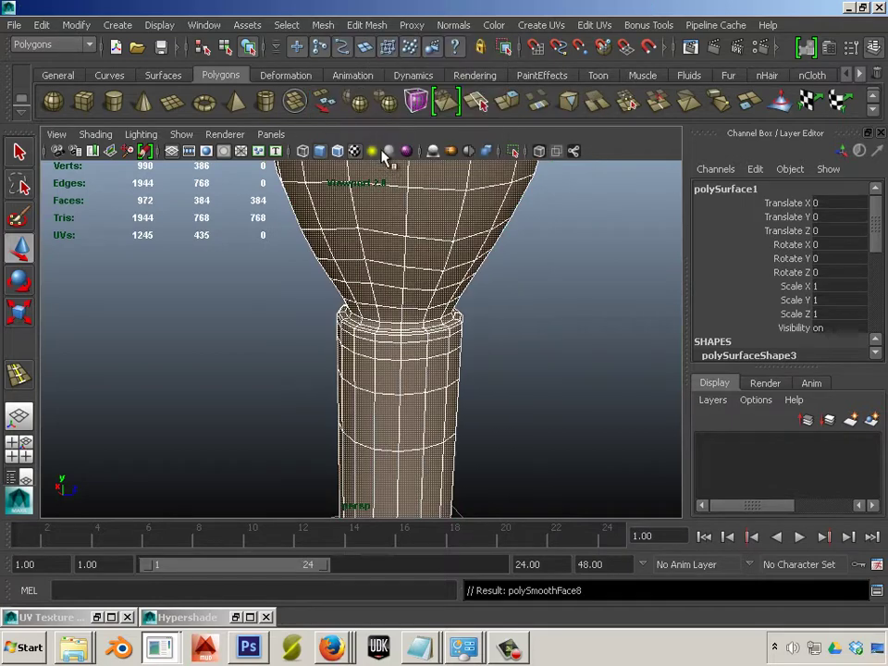
pyautogui.click(574, 333)
pyautogui.keyDown('alt'); pyautogui.moveTo(574, 333); pyautogui.dragTo(386, 220, button='right'); pyautogui.keyUp('alt')
# Examine the smoothed mesh's shape along the ball, neck and column, both with and without its wireframe
pyautogui.click(390, 216)
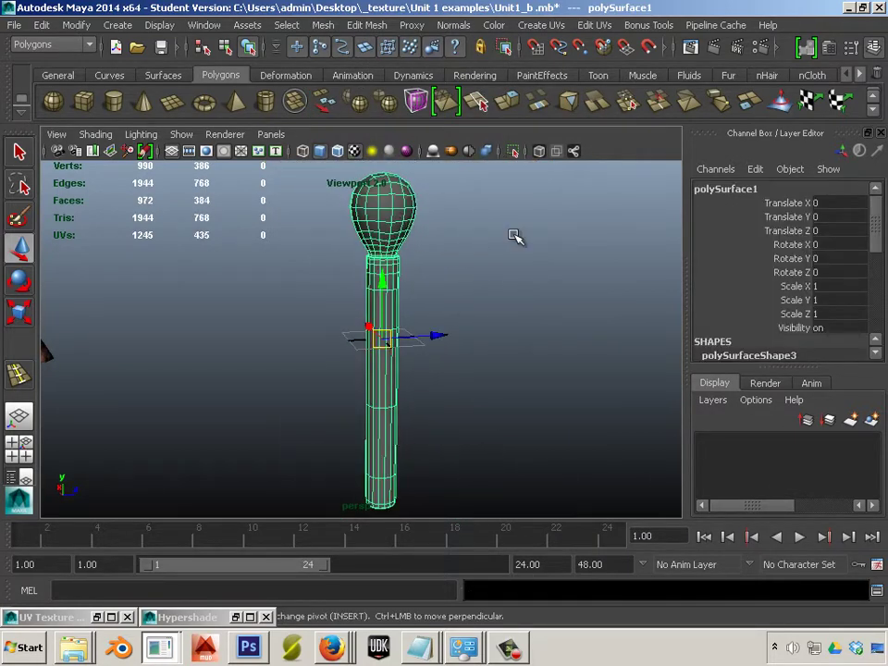
pyautogui.click(510, 331)
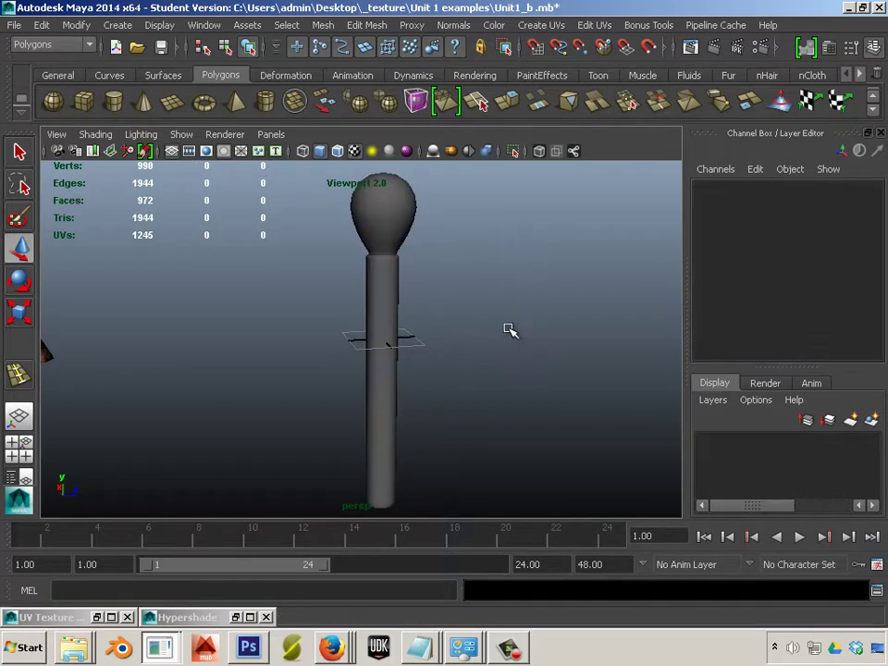
pyautogui.keyDown('alt'); pyautogui.moveTo(444, 380); pyautogui.dragTo(340, 268, button='middle'); pyautogui.keyUp('alt')
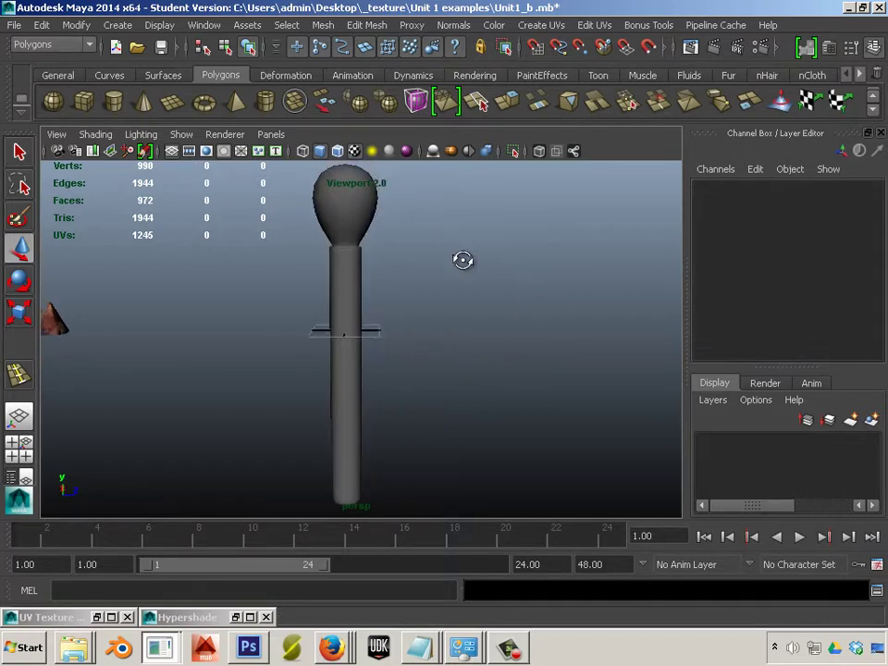
pyautogui.keyDown('alt'); pyautogui.moveTo(461, 258); pyautogui.dragTo(467, 275); pyautogui.keyUp('alt')
pyautogui.keyDown('alt'); pyautogui.moveTo(407, 269); pyautogui.dragTo(408, 251, button='middle'); pyautogui.keyUp('alt')
pyautogui.click(408, 252)
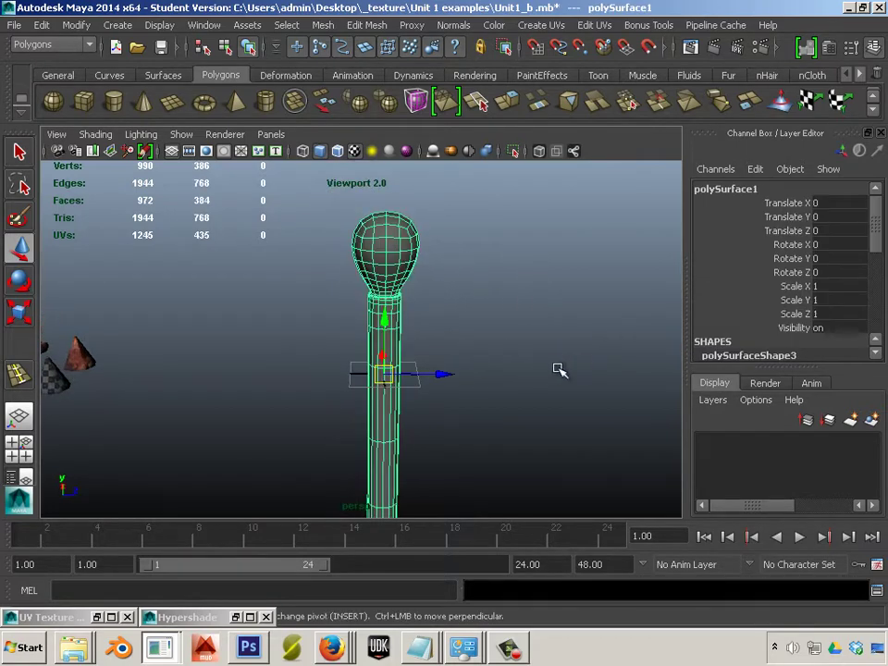
pyautogui.click(473, 294)
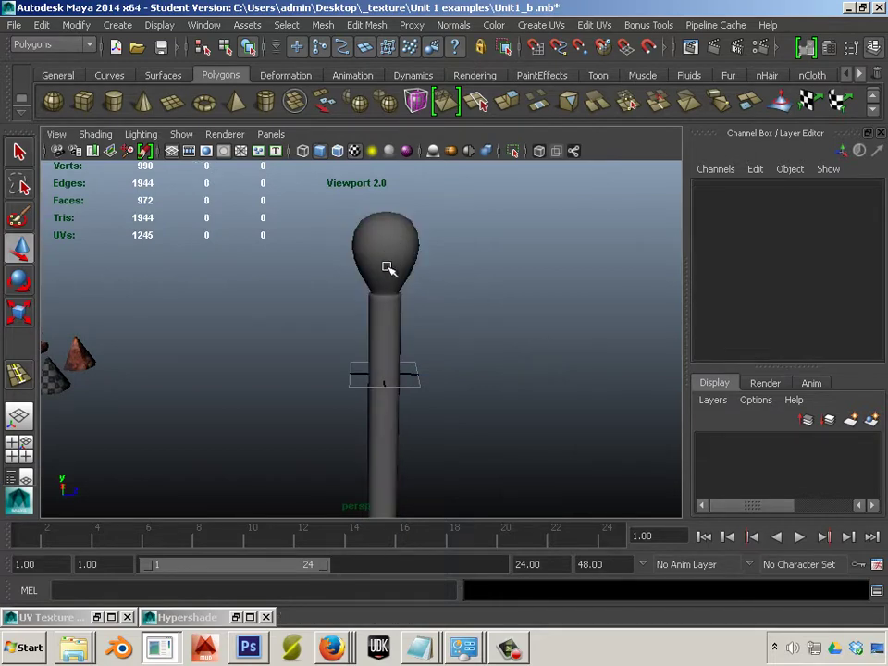
pyautogui.keyDown('alt'); pyautogui.moveTo(406, 397); pyautogui.dragTo(418, 338, button='middle'); pyautogui.keyUp('alt')
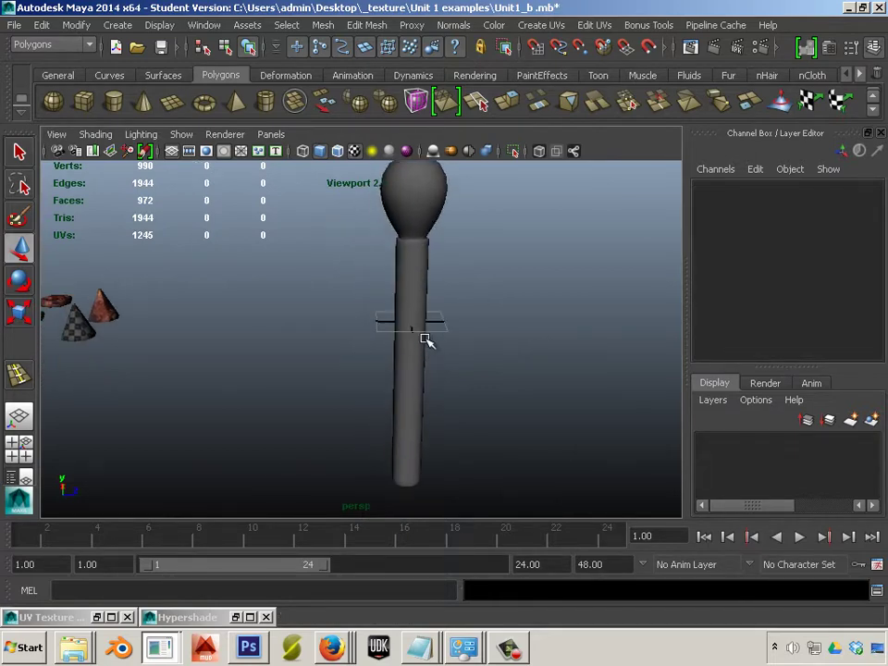
# Apply automatic UV mapping to the smoothed ball-and-column mesh and open the UV Texture Editor
pyautogui.click(417, 388)
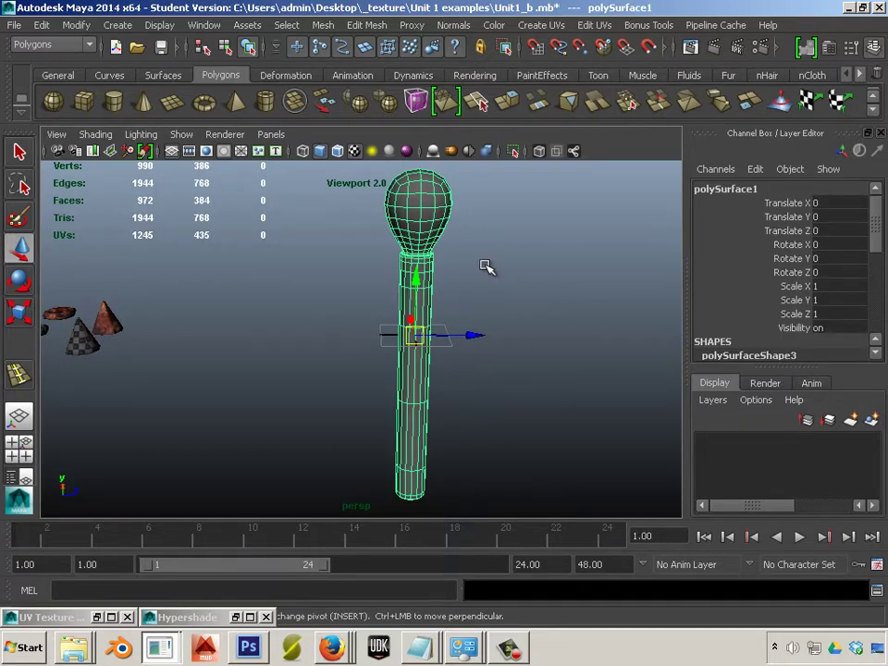
pyautogui.keyDown('alt'); pyautogui.moveTo(469, 263); pyautogui.dragTo(452, 295, button='middle'); pyautogui.keyUp('alt')
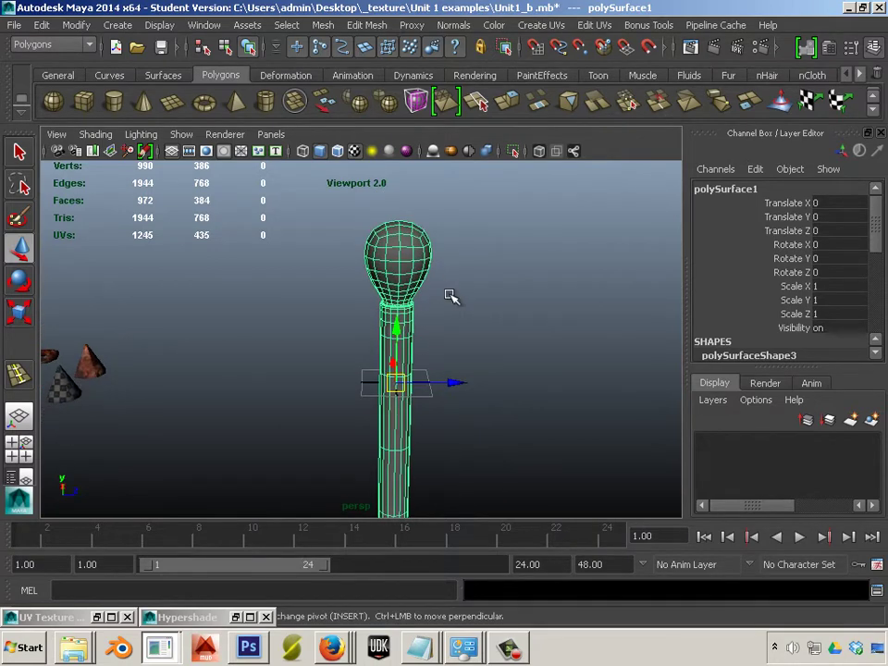
pyautogui.click(543, 26)
pyautogui.click(573, 99)
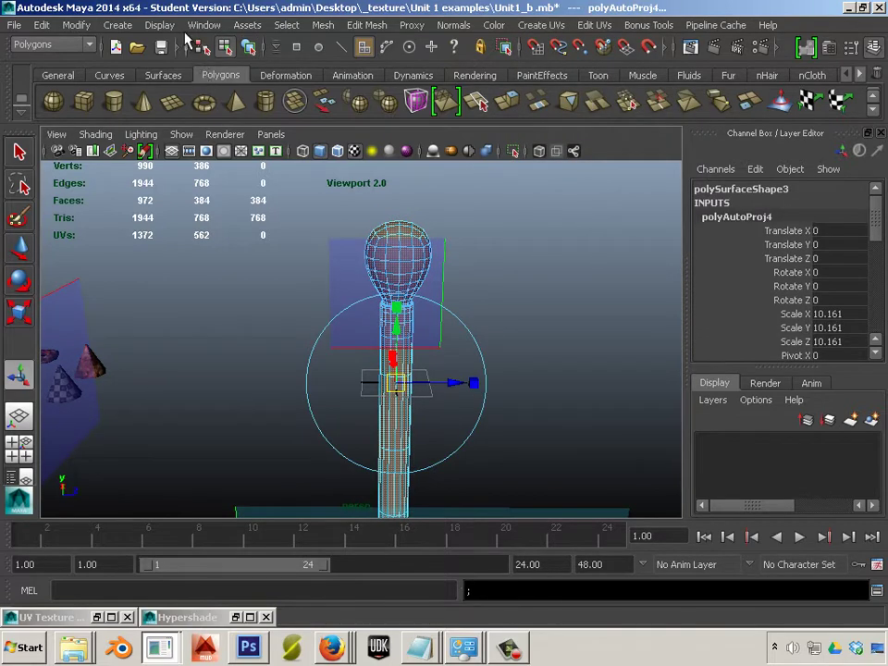
pyautogui.click(204, 25)
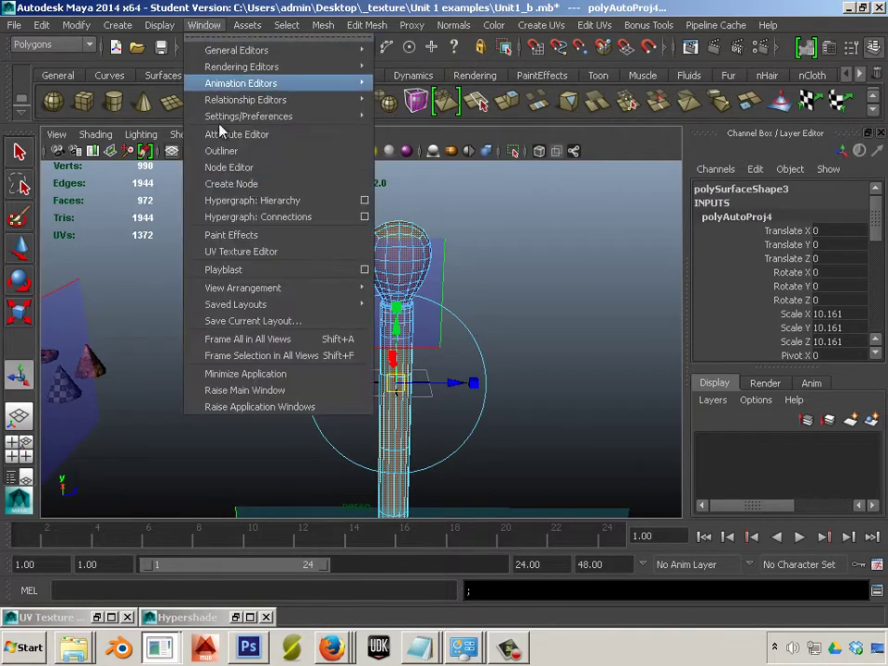
pyautogui.click(248, 261)
# Examine the automatically mapped UV layout, focusing on the column shells and the small pieces above them
pyautogui.scroll(-4, 621, 343)
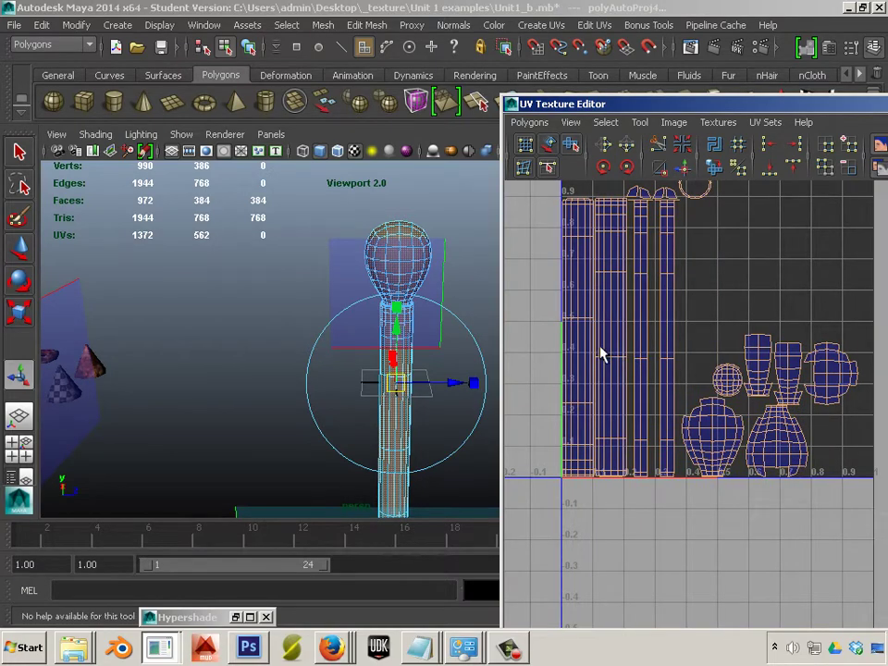
pyautogui.scroll(3, 590, 321)
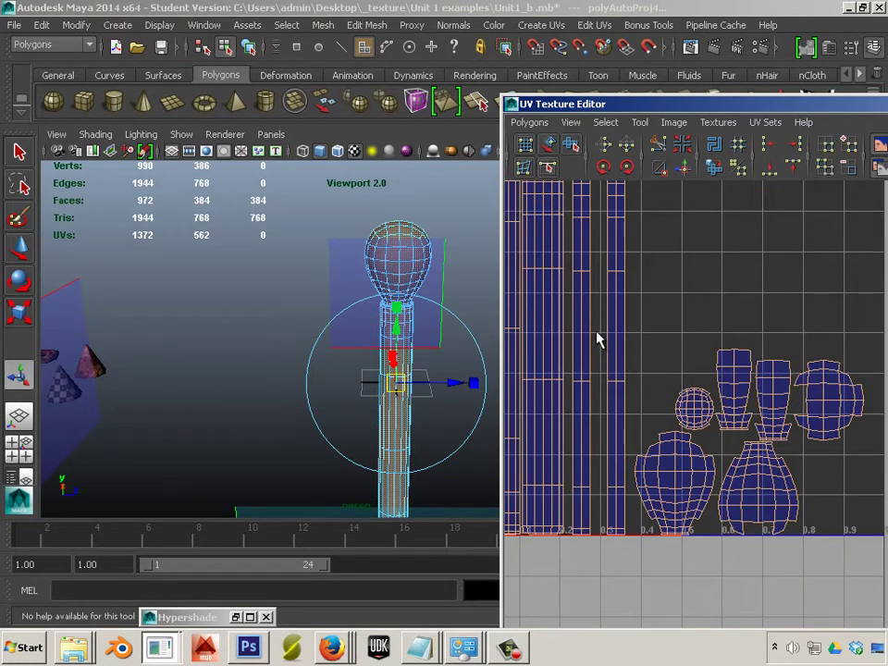
pyautogui.keyDown('alt'); pyautogui.moveTo(597, 336); pyautogui.dragTo(709, 458, button='middle'); pyautogui.keyUp('alt')
pyautogui.scroll(2, 693, 432)
pyautogui.keyDown('alt'); pyautogui.moveTo(694, 335); pyautogui.dragTo(745, 381, button='middle'); pyautogui.keyUp('alt')
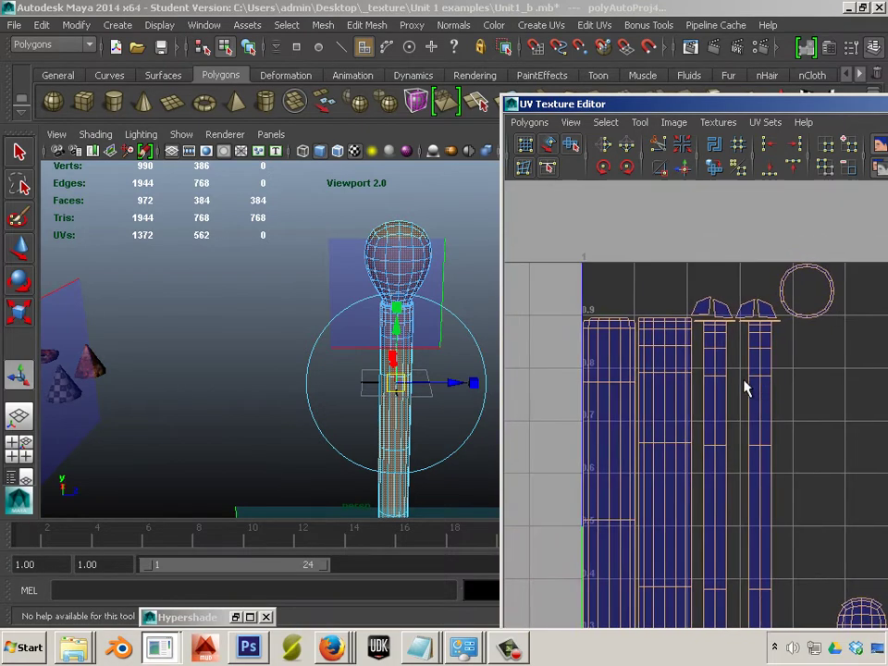
pyautogui.scroll(3, 744, 380)
pyautogui.keyDown('alt'); pyautogui.moveTo(654, 329); pyautogui.dragTo(730, 353, button='middle'); pyautogui.keyUp('alt')
pyautogui.scroll(2, 721, 351)
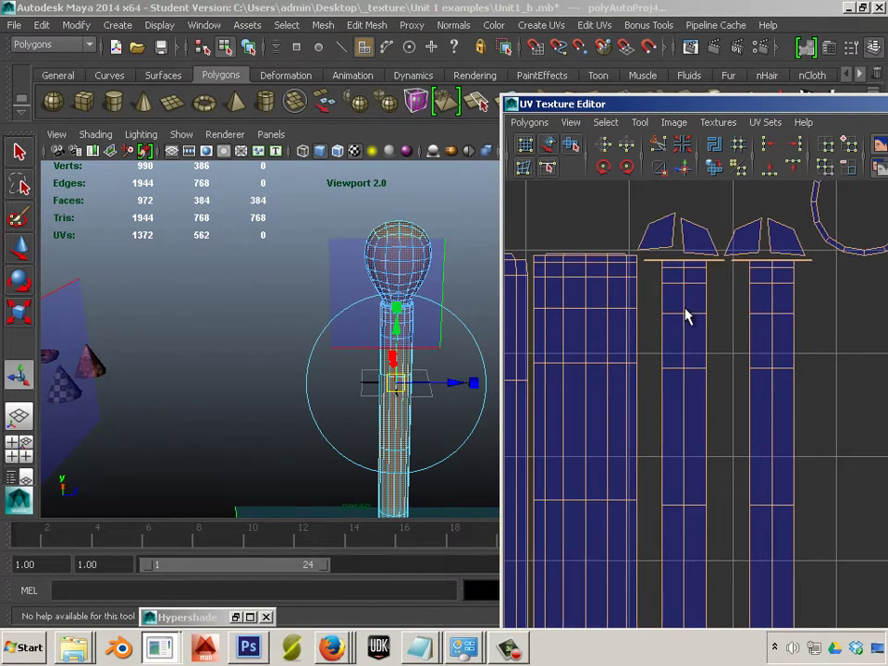
# Switch to edge selection and select long border edges of the column's UV shells to locate them on the mesh
pyautogui.click(421, 462)
pyautogui.keyDown('alt'); pyautogui.moveTo(416, 465); pyautogui.dragTo(369, 374); pyautogui.keyUp('alt')
pyautogui.moveTo(674, 311); pyautogui.dragTo(791, 298, button='right')
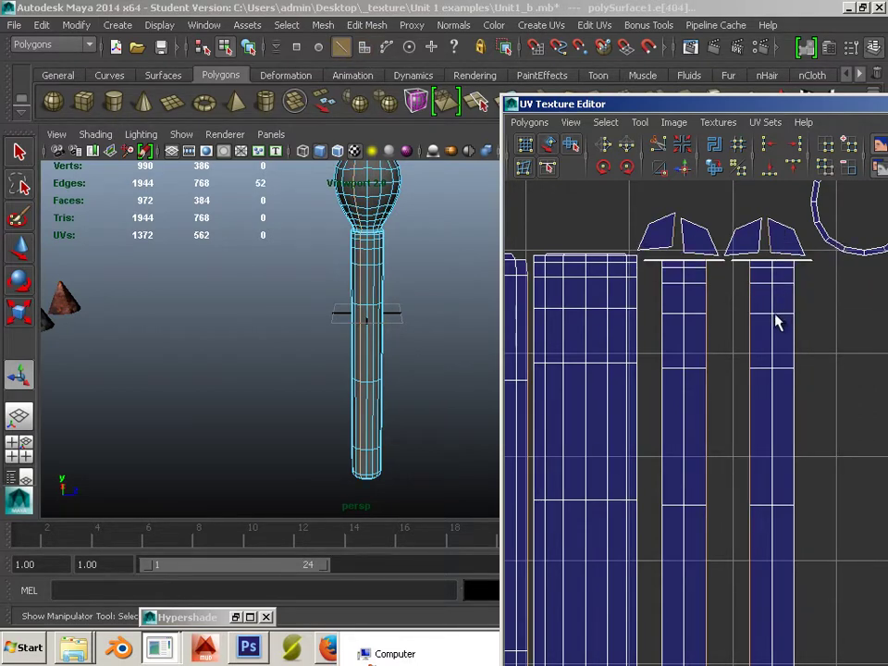
pyautogui.click(484, 329)
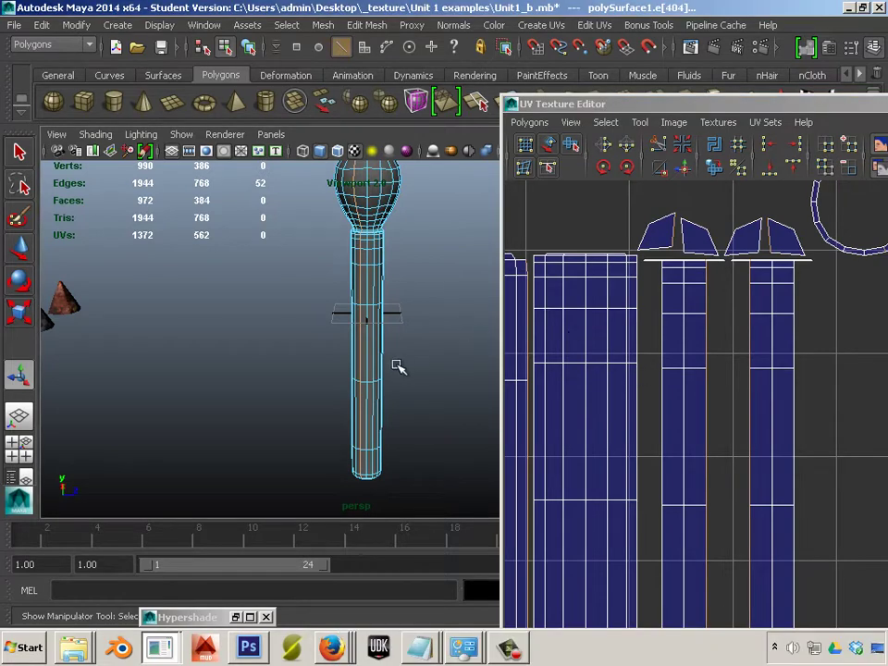
pyautogui.keyDown('alt'); pyautogui.moveTo(405, 373); pyautogui.dragTo(396, 344); pyautogui.keyUp('alt')
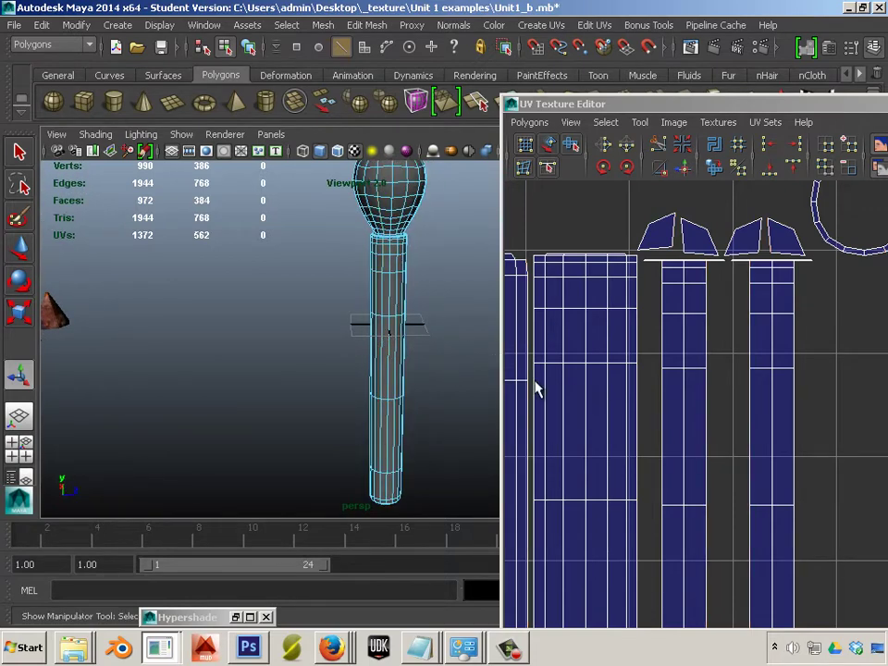
# Switch to the front view and to face selection mode, framing the neck between ball and column
pyautogui.press('space')
pyautogui.press('space')
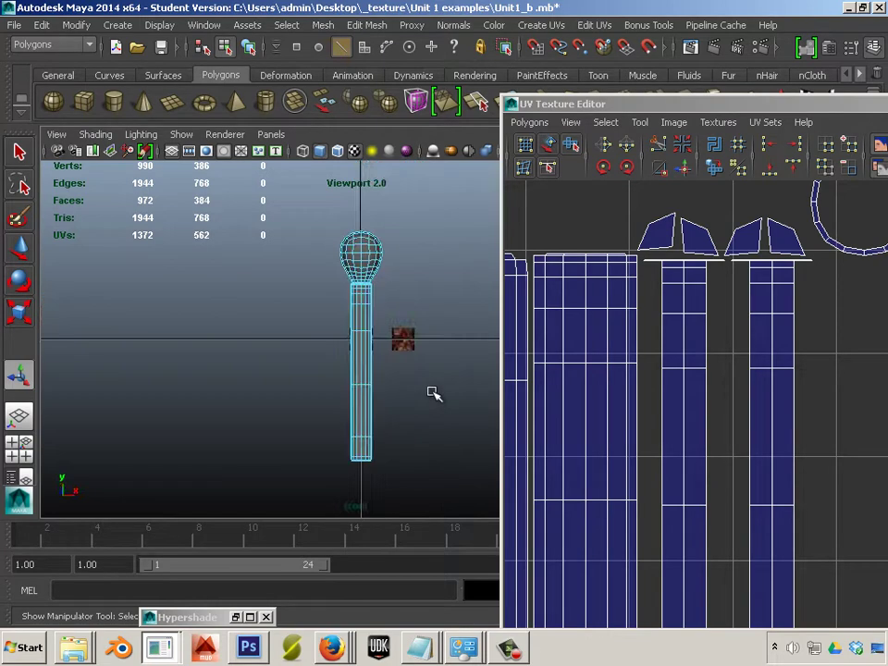
pyautogui.rightClick(364, 433)
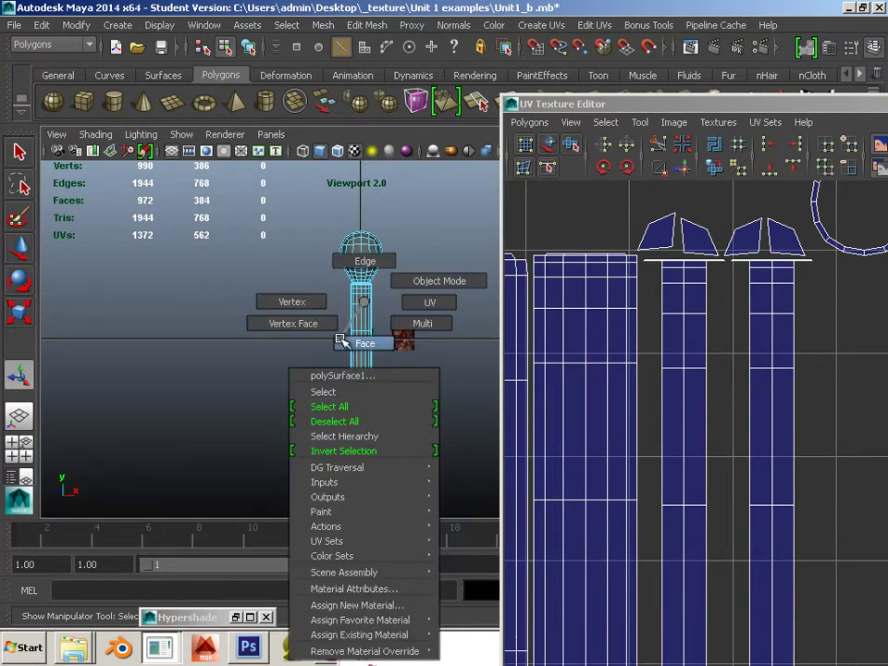
pyautogui.click(362, 343)
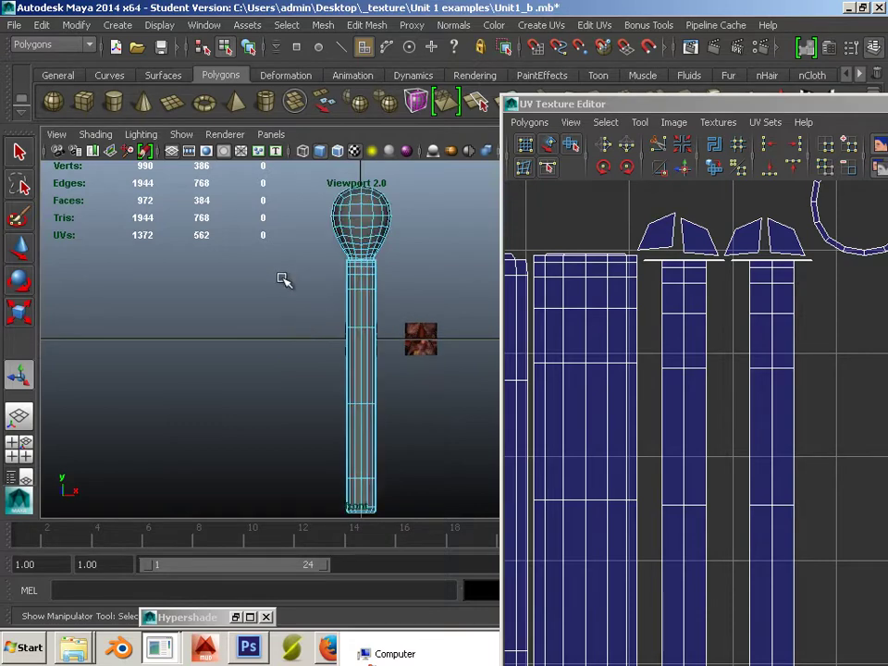
pyautogui.scroll(3, 284, 282)
pyautogui.keyDown('alt'); pyautogui.moveTo(307, 278); pyautogui.dragTo(319, 419, button='middle'); pyautogui.keyUp('alt')
pyautogui.scroll(-5, 320, 422)
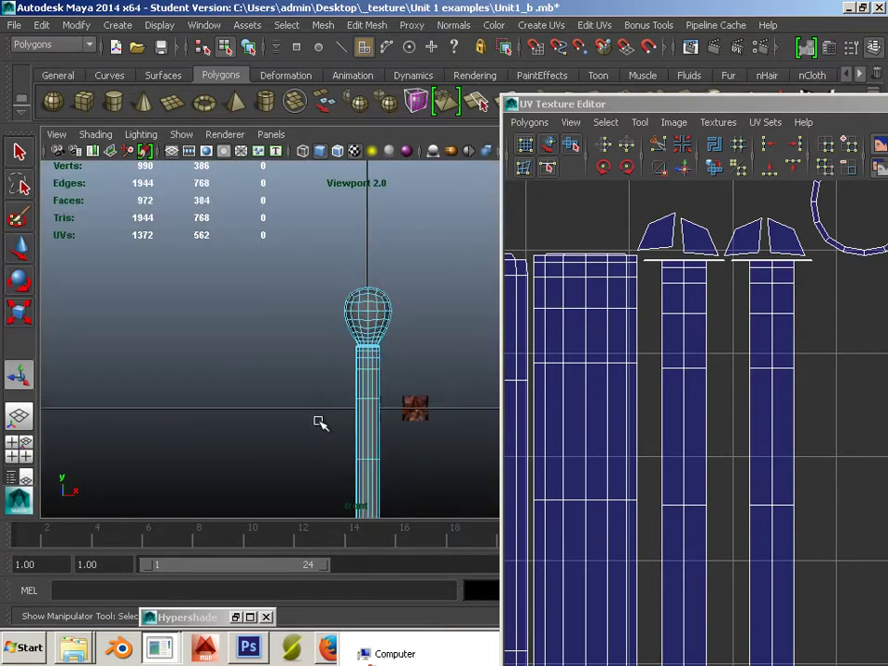
pyautogui.scroll(5, 319, 422)
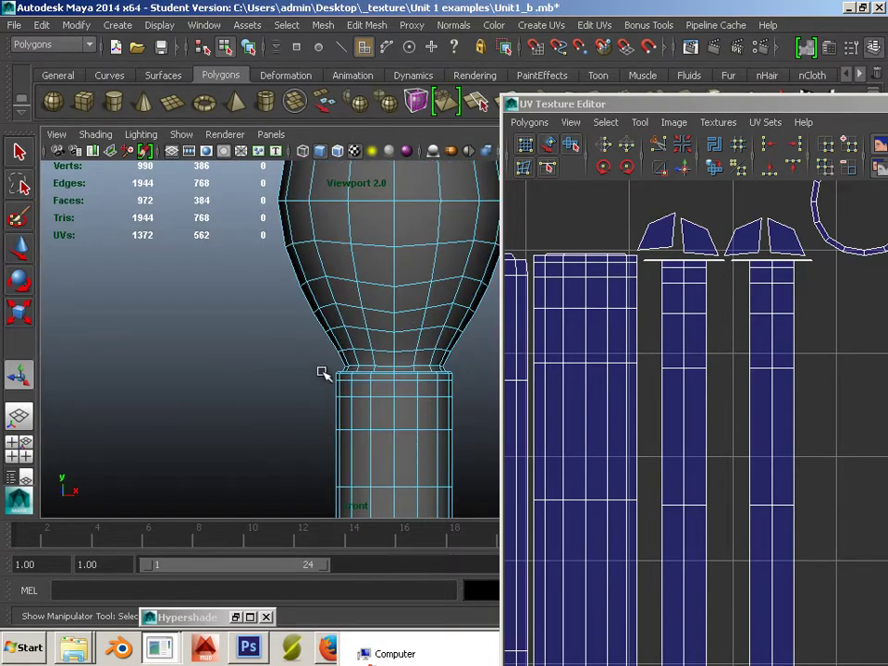
# Select the column's upper faces all the way around and remove the ball's neck faces from the selection
pyautogui.moveTo(396, 398); pyautogui.dragTo(467, 449)
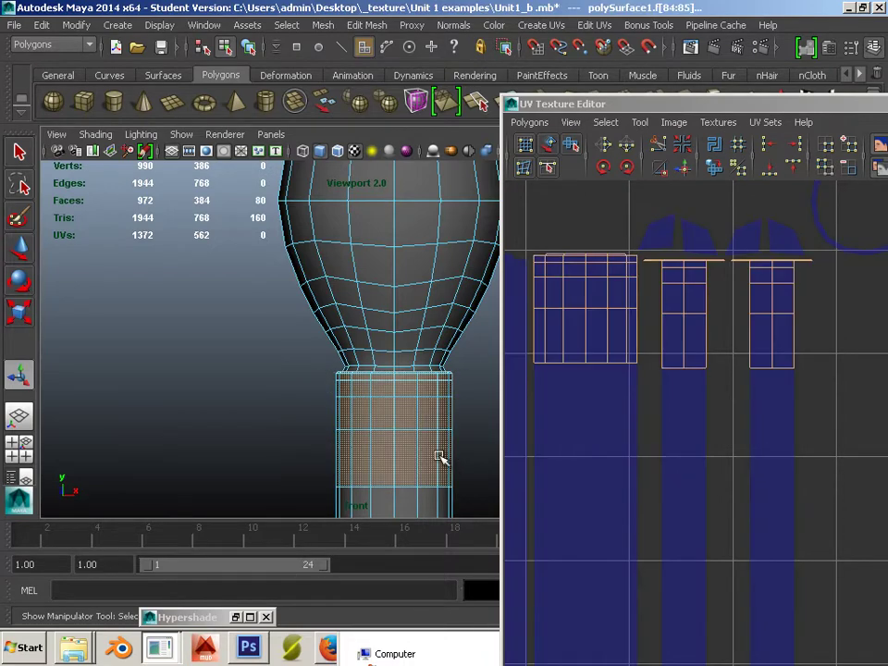
pyautogui.keyDown('alt'); pyautogui.moveTo(439, 460); pyautogui.dragTo(411, 432, button='middle'); pyautogui.keyUp('alt')
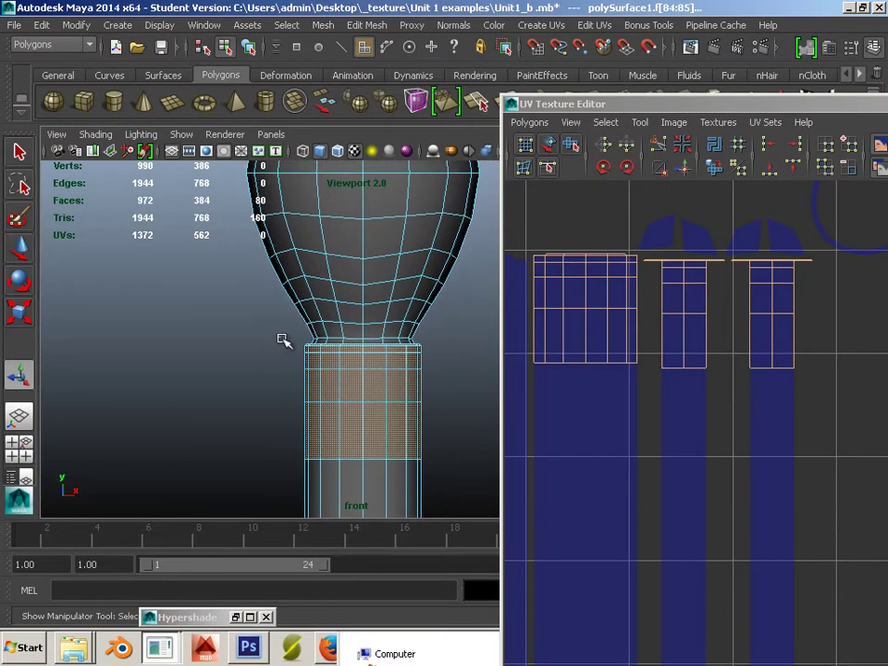
pyautogui.moveTo(326, 370); pyautogui.dragTo(461, 536)
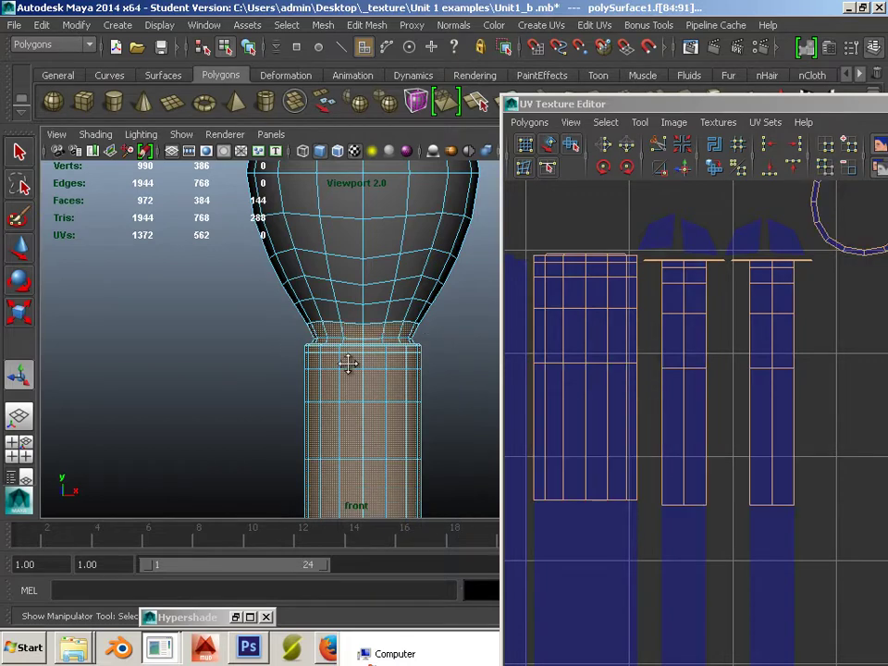
pyautogui.keyDown('alt'); pyautogui.moveTo(348, 363); pyautogui.dragTo(347, 307, button='middle'); pyautogui.keyUp('alt')
pyautogui.keyDown('ctrl'); pyautogui.moveTo(290, 183); pyautogui.dragTo(464, 232); pyautogui.keyUp('ctrl')
pyautogui.keyDown('alt'); pyautogui.moveTo(450, 343); pyautogui.dragTo(255, 359, button='right'); pyautogui.keyUp('alt')
pyautogui.keyDown('alt'); pyautogui.moveTo(337, 379); pyautogui.dragTo(325, 275, button='middle'); pyautogui.keyUp('alt')
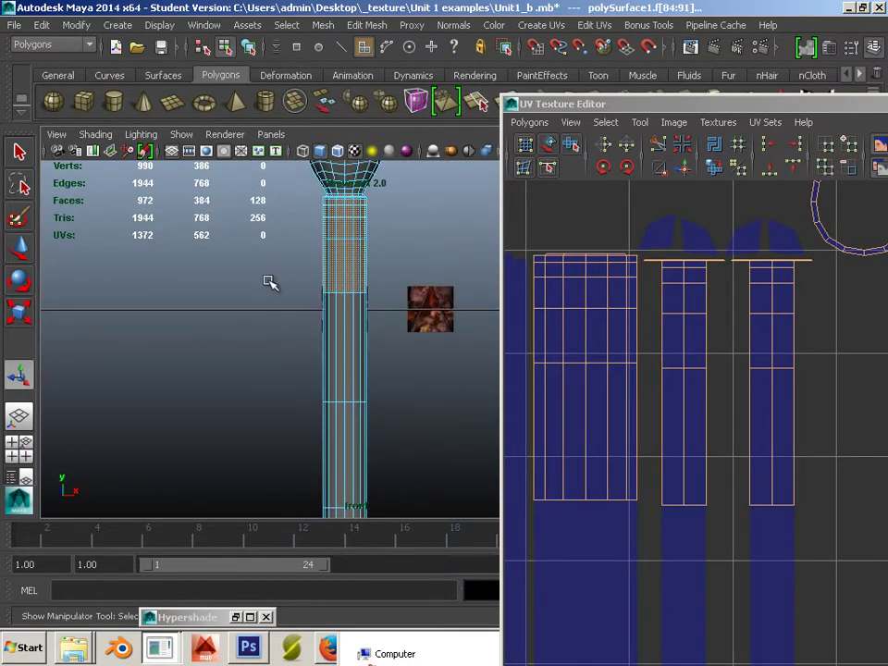
# Extend the face selection down the column to its base so that every column face is included
pyautogui.keyDown('shift'); pyautogui.moveTo(388, 352); pyautogui.dragTo(388, 374); pyautogui.keyUp('shift')
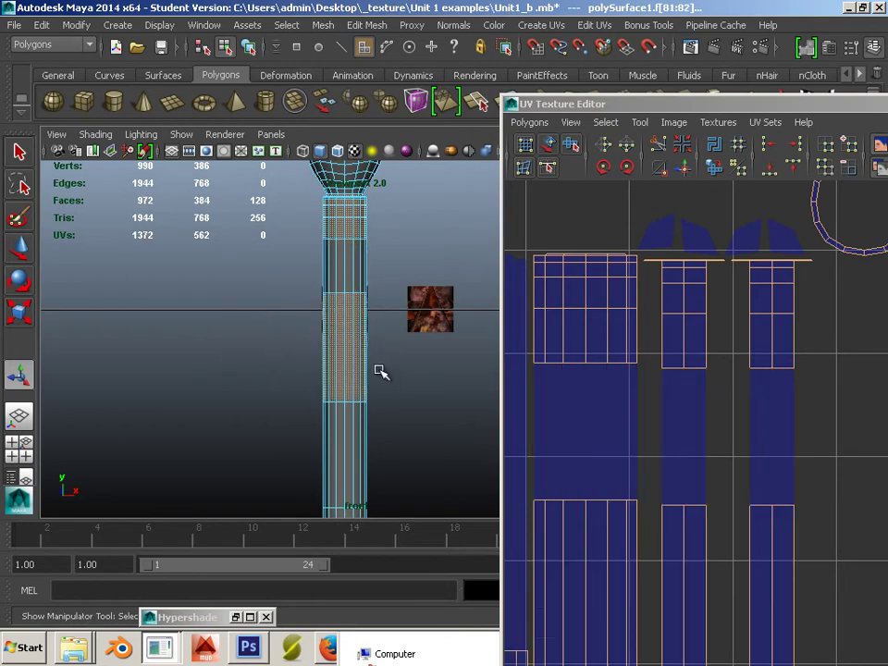
pyautogui.moveTo(285, 225); pyautogui.dragTo(403, 371)
pyautogui.keyDown('alt'); pyautogui.moveTo(352, 495); pyautogui.dragTo(344, 283, button='middle'); pyautogui.keyUp('alt')
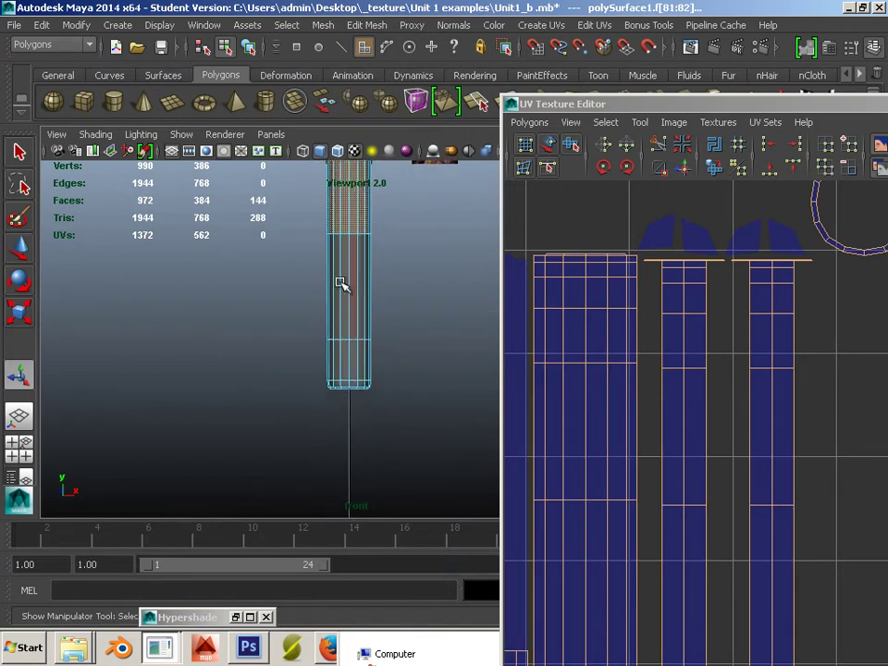
pyautogui.moveTo(296, 201); pyautogui.dragTo(419, 383)
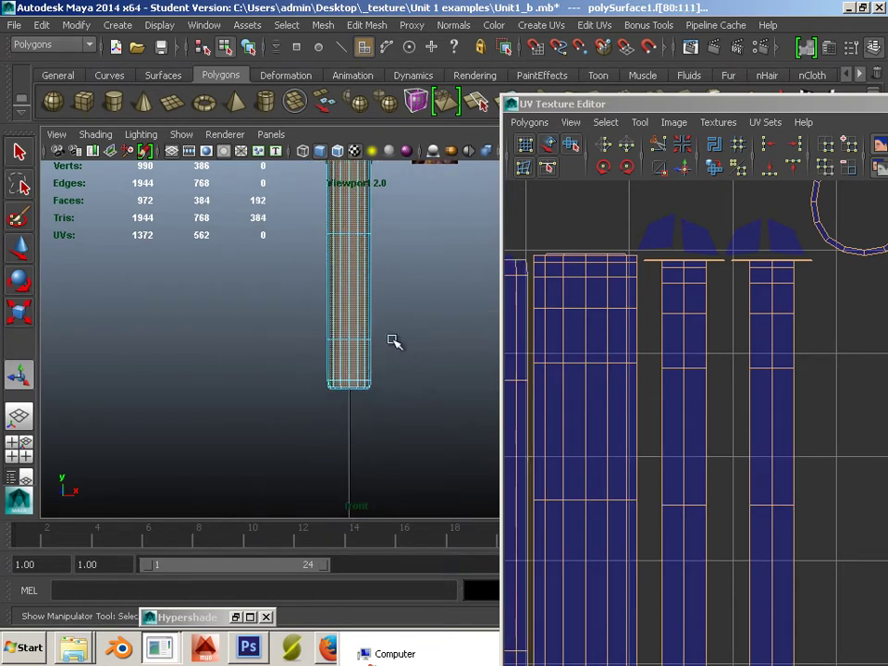
pyautogui.keyDown('alt'); pyautogui.moveTo(359, 295); pyautogui.dragTo(387, 492, button='middle'); pyautogui.keyUp('alt')
pyautogui.scroll(3, 372, 308)
pyautogui.scroll(4, 373, 308)
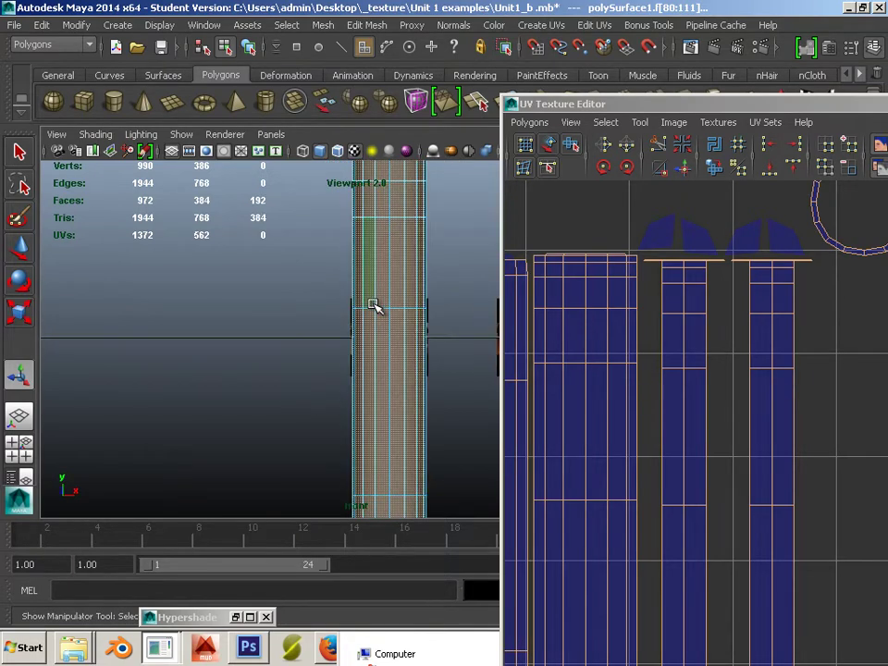
# Apply Cylindrical Mapping to the selected column faces and bring the whole new shell into view
pyautogui.click(541, 25)
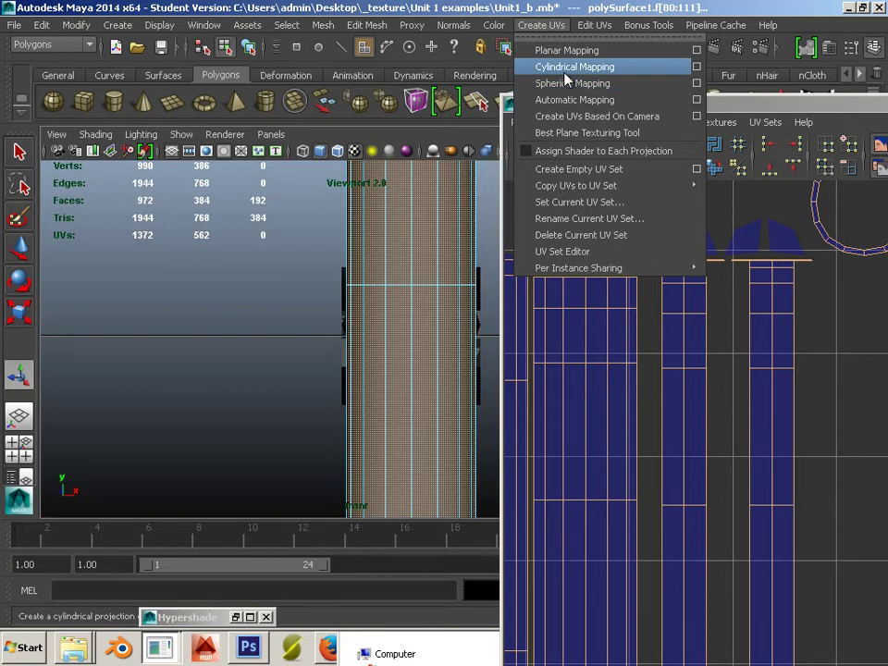
pyautogui.click(573, 66)
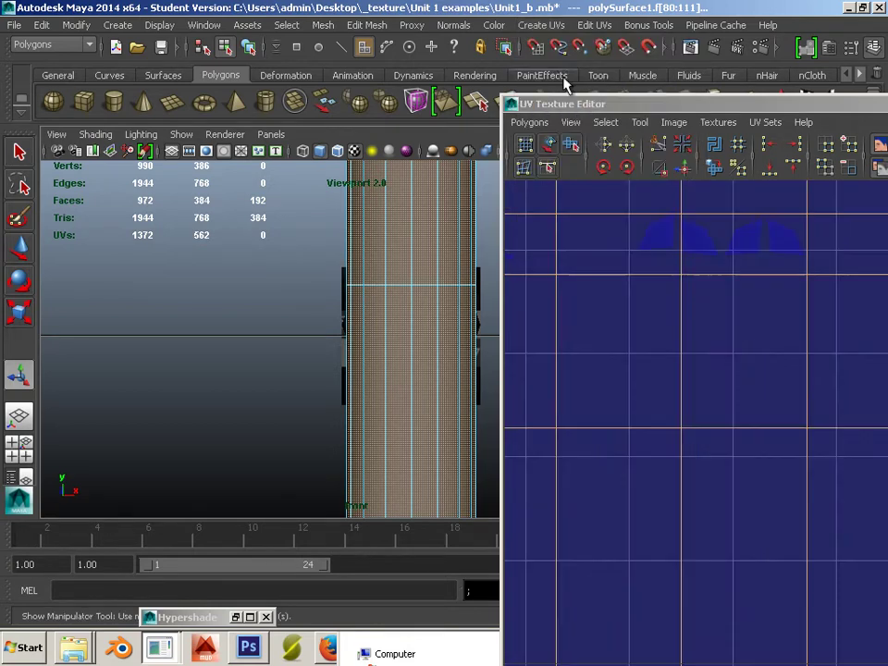
pyautogui.scroll(-5, 698, 348)
pyautogui.keyDown('alt'); pyautogui.moveTo(684, 405); pyautogui.dragTo(571, 399, button='middle'); pyautogui.keyUp('alt')
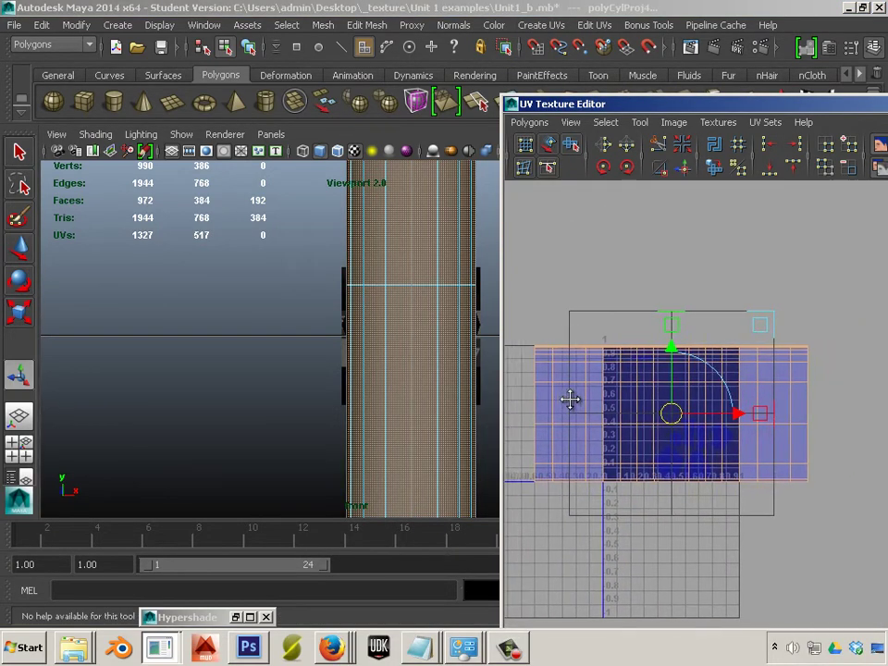
# Select the column's complete UV shell and move it well outside the 0–1 texture space, clear of the ball's shells
pyautogui.moveTo(604, 404); pyautogui.dragTo(696, 410, button='right')
pyautogui.click(805, 349)
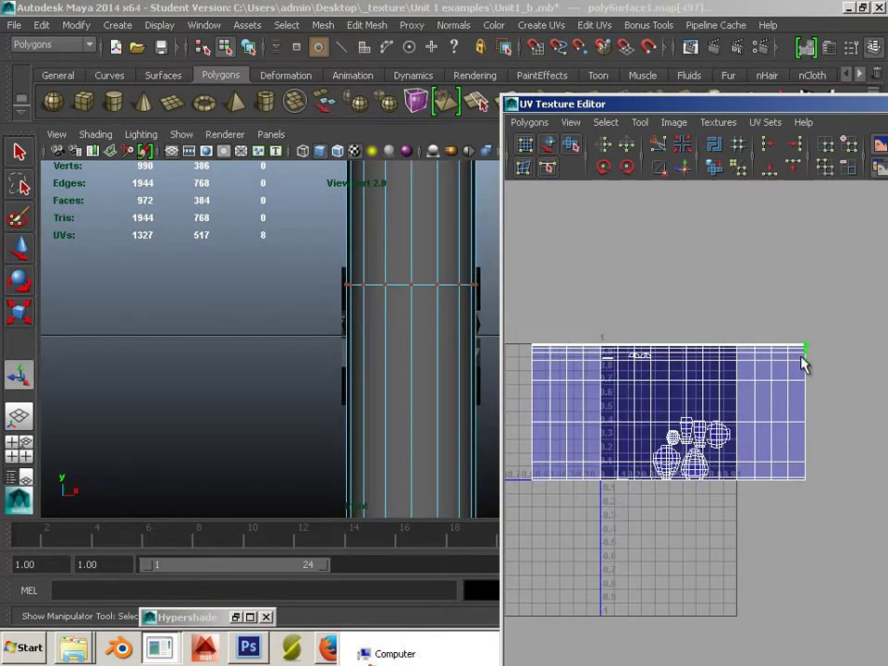
pyautogui.keyDown('ctrl'); pyautogui.moveTo(757, 357); pyautogui.dragTo(822, 341, button='right'); pyautogui.keyUp('ctrl')
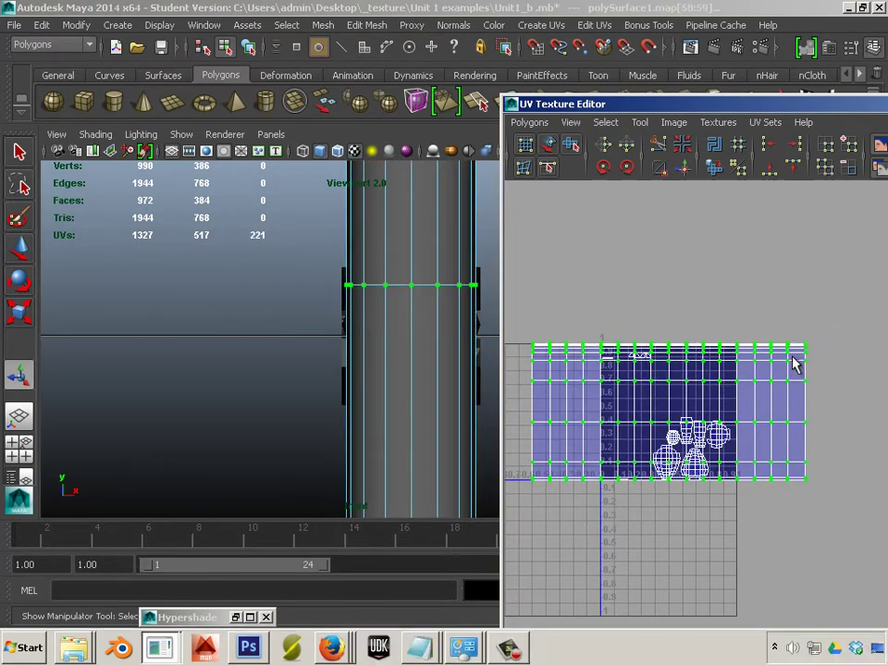
pyautogui.press('w')
pyautogui.moveTo(736, 416); pyautogui.dragTo(419, 392)
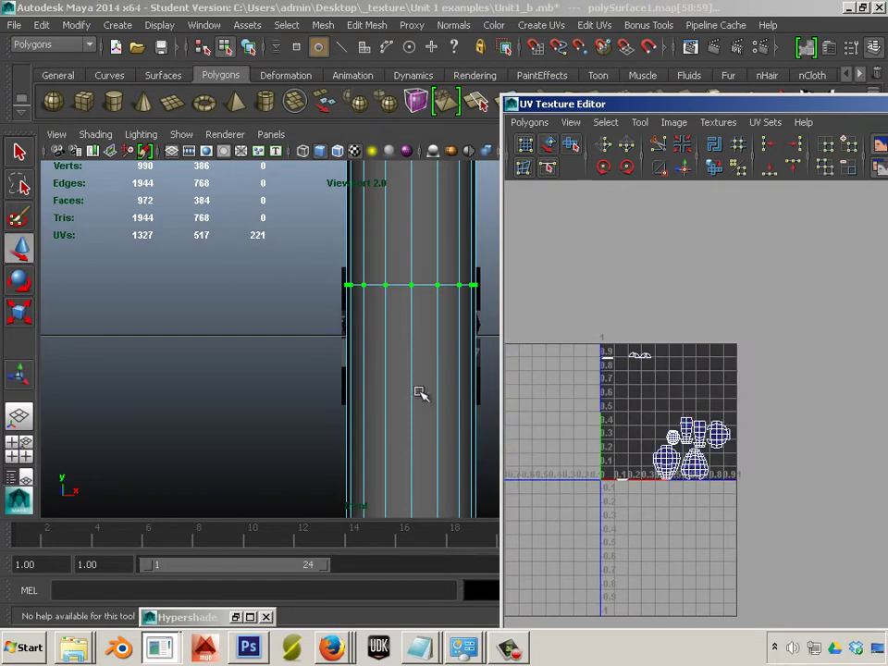
# Return to object mode and assign the existing UV_Check_maya material to the ball-and-column mesh
pyautogui.keyDown('alt'); pyautogui.moveTo(397, 368); pyautogui.dragTo(282, 362, button='middle'); pyautogui.keyUp('alt')
pyautogui.moveTo(311, 301); pyautogui.dragTo(334, 311, button='right')
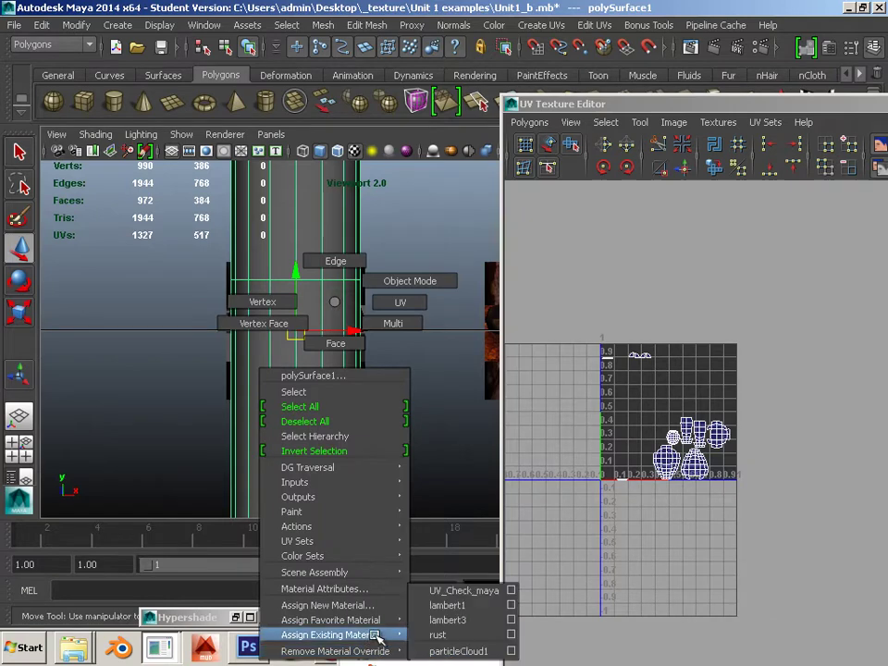
pyautogui.click(454, 588)
pyautogui.click(368, 435)
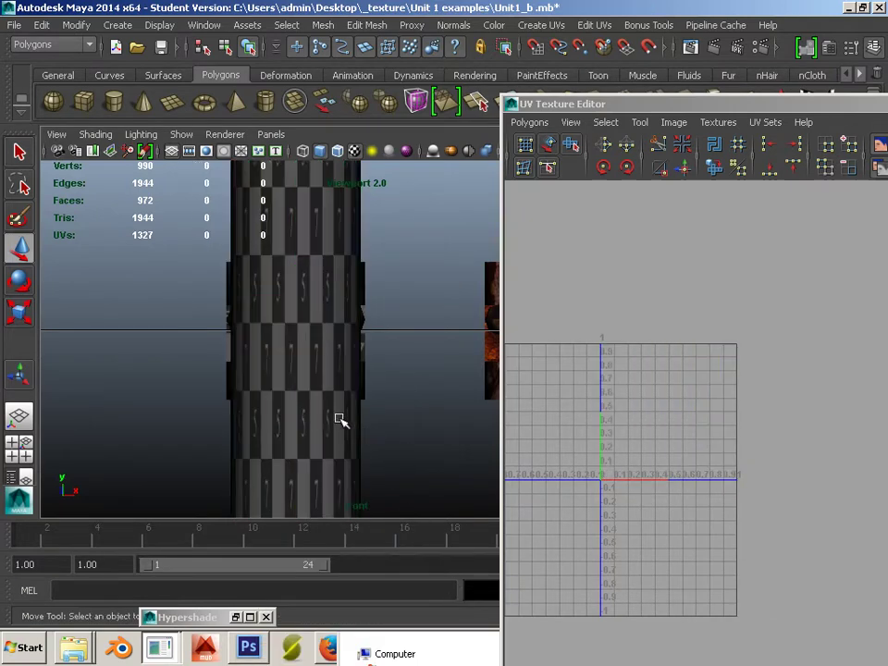
pyautogui.click(308, 366)
# Select all UVs of the column shell and scale them narrower horizontally until the checker pattern looks roughly square on the column
pyautogui.keyDown('alt'); pyautogui.moveTo(579, 418); pyautogui.dragTo(732, 378, button='middle'); pyautogui.keyUp('alt')
pyautogui.keyDown('alt'); pyautogui.moveTo(637, 357); pyautogui.dragTo(807, 377, button='middle'); pyautogui.keyUp('alt')
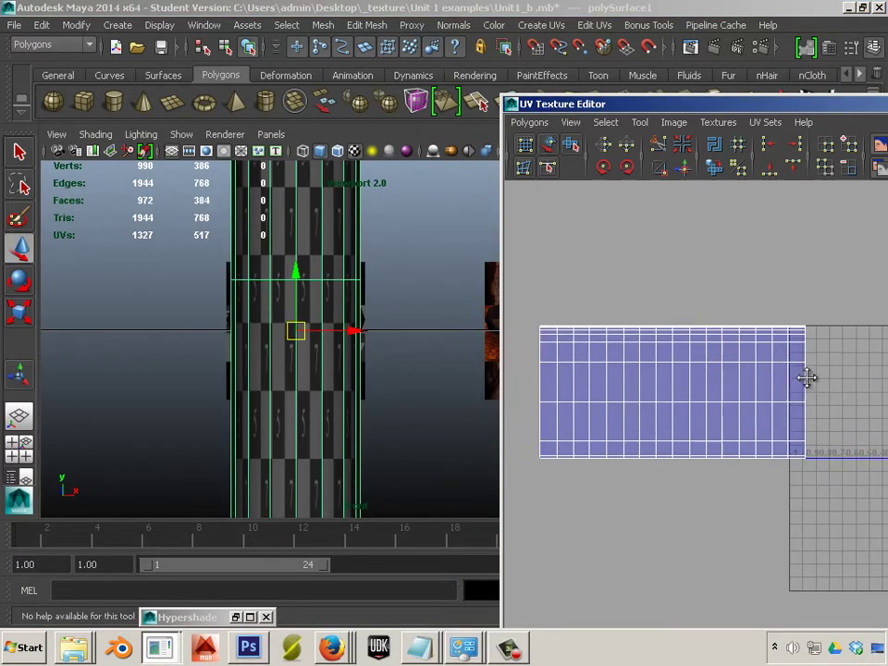
pyautogui.moveTo(666, 351); pyautogui.dragTo(731, 351, button='right')
pyautogui.moveTo(527, 308); pyautogui.dragTo(568, 411)
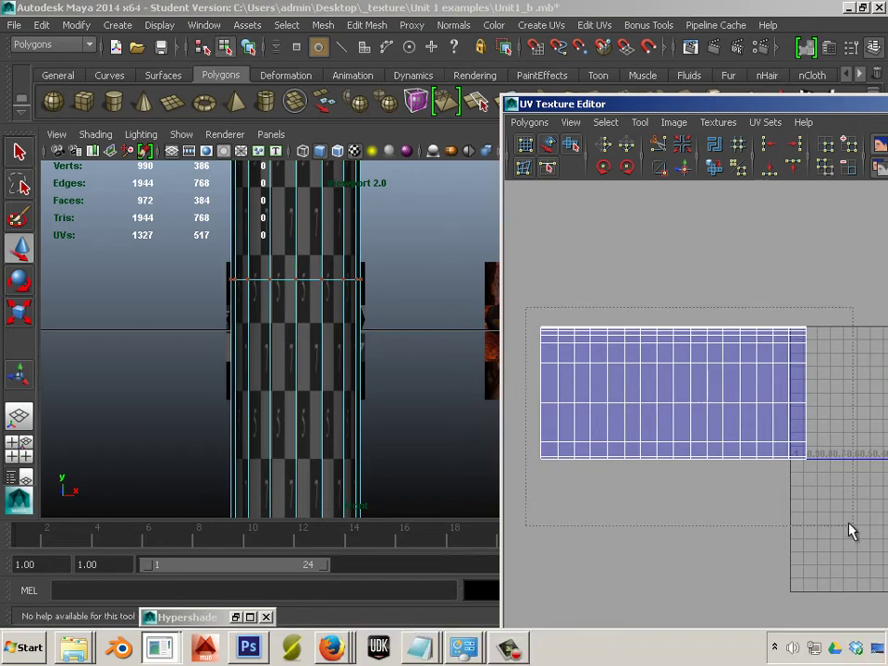
pyautogui.moveTo(852, 532); pyautogui.dragTo(852, 532)
pyautogui.press('e')
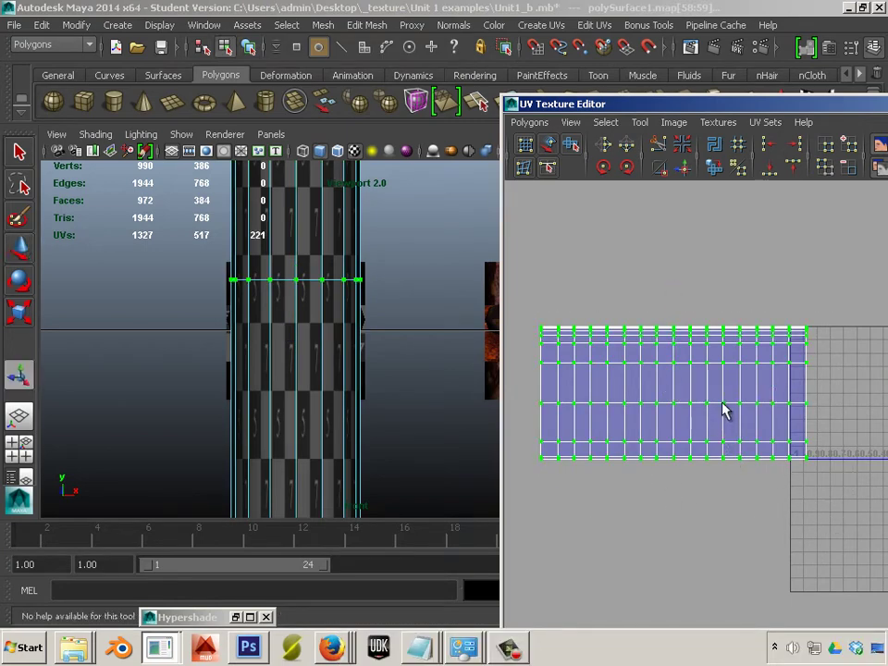
pyautogui.press('r')
pyautogui.moveTo(771, 393); pyautogui.dragTo(692, 404)
pyautogui.click(753, 457)
pyautogui.keyDown('alt'); pyautogui.moveTo(729, 453); pyautogui.dragTo(683, 474, button='middle'); pyautogui.keyUp('alt')
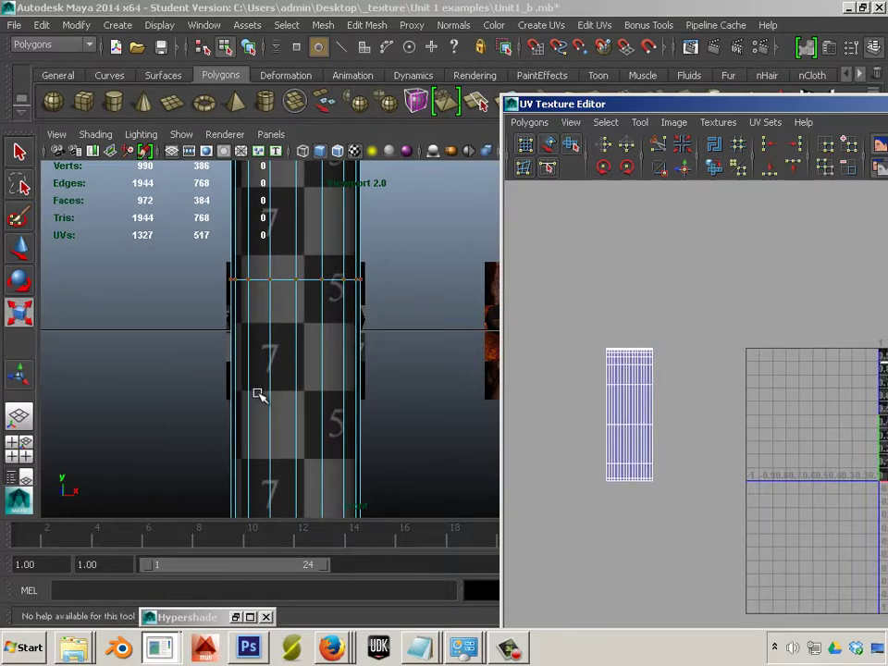
# Switch to the perspective view and examine the checker pattern along the column
pyautogui.keyDown('alt'); pyautogui.moveTo(257, 394); pyautogui.dragTo(274, 437); pyautogui.keyUp('alt')
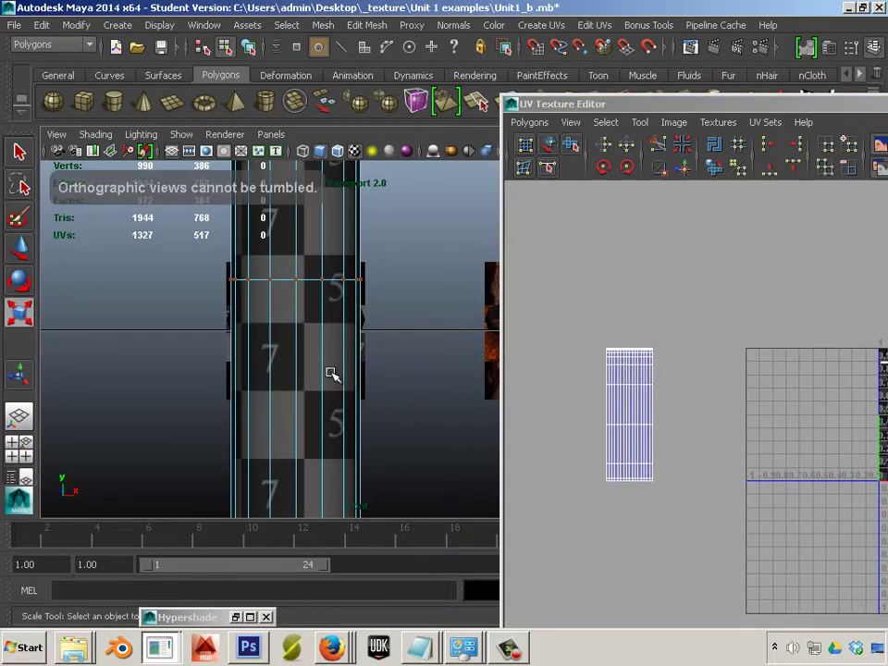
pyautogui.press('space')
pyautogui.keyDown('alt'); pyautogui.moveTo(326, 379); pyautogui.dragTo(268, 419, button='middle'); pyautogui.keyUp('alt')
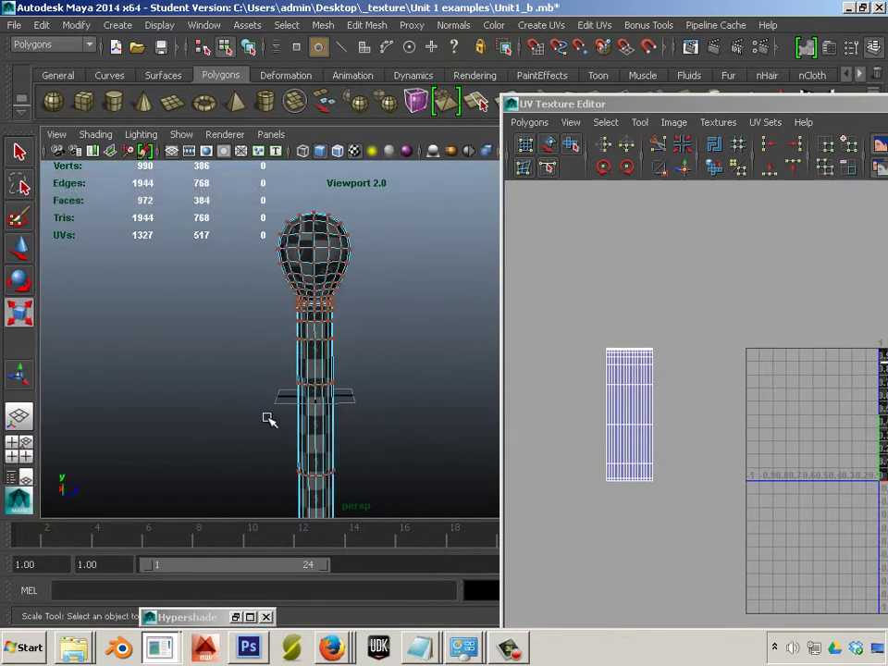
# Select all UVs of the ball's shells inside the 0–1 texture space and activate the Scale tool
pyautogui.click(656, 432)
pyautogui.keyDown('alt'); pyautogui.moveTo(723, 424); pyautogui.dragTo(544, 417, button='middle'); pyautogui.keyUp('alt')
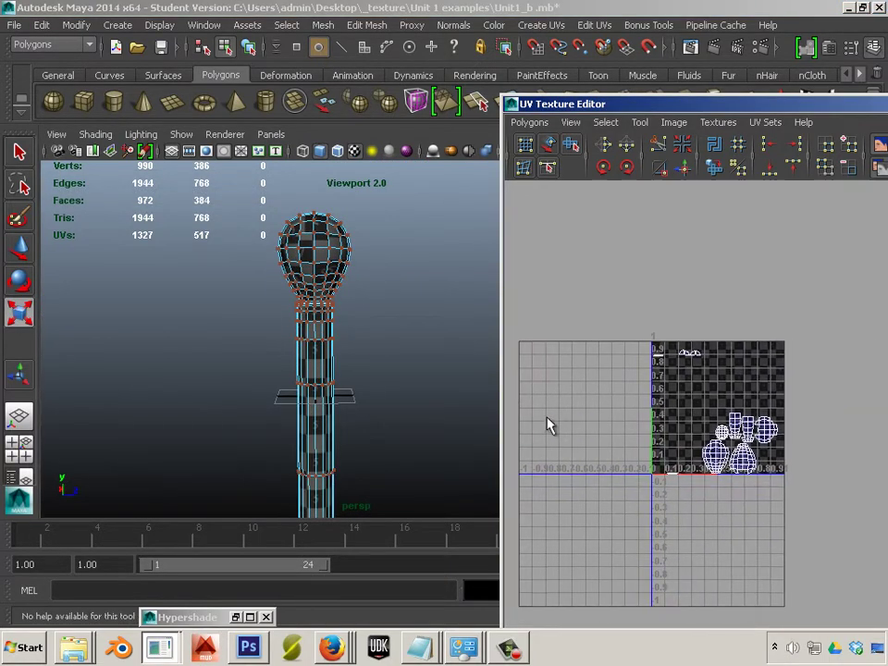
pyautogui.scroll(3, 646, 443)
pyautogui.moveTo(673, 459); pyautogui.dragTo(705, 460, button='right')
pyautogui.moveTo(546, 314); pyautogui.dragTo(785, 588)
pyautogui.press('r')
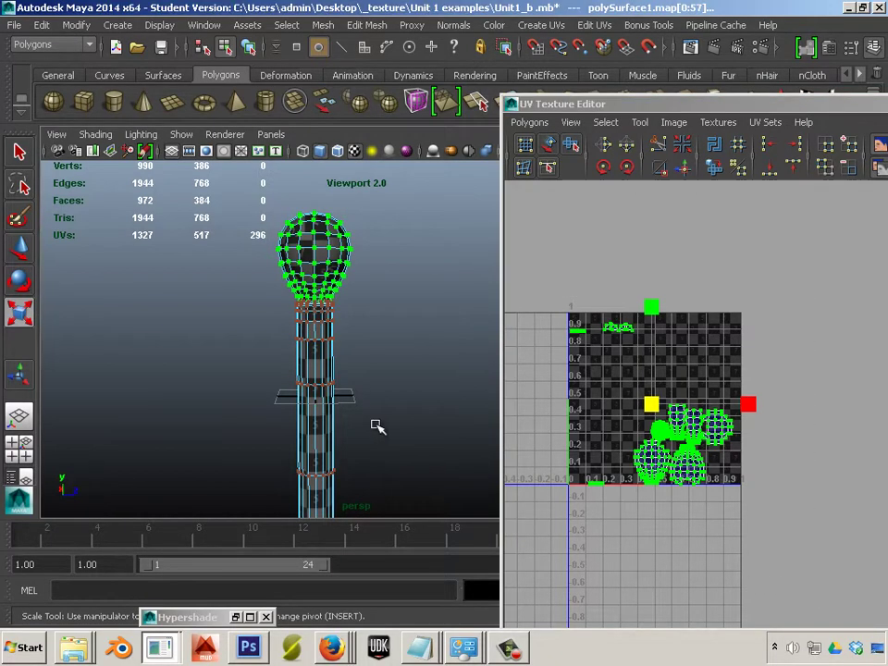
# Inspect the checker on the ball, return to the front view, and select all the ball's faces in the UV layout
pyautogui.keyDown('alt'); pyautogui.moveTo(376, 426); pyautogui.dragTo(316, 414, button='middle'); pyautogui.keyUp('alt')
pyautogui.scroll(4, 423, 463)
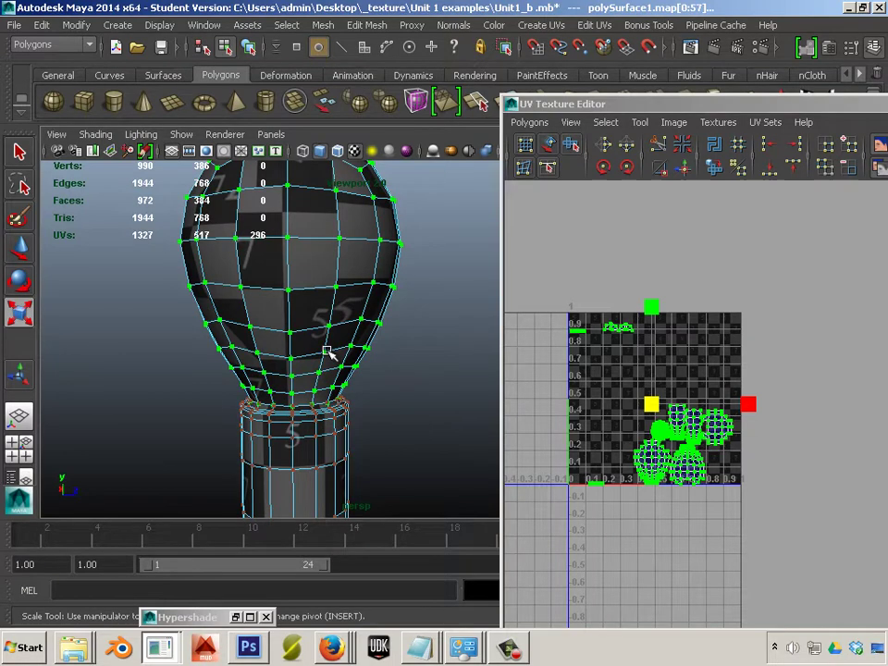
pyautogui.scroll(5, 327, 353)
pyautogui.scroll(-5, 374, 356)
pyautogui.keyDown('alt'); pyautogui.moveTo(342, 274); pyautogui.dragTo(341, 420, button='middle'); pyautogui.keyUp('alt')
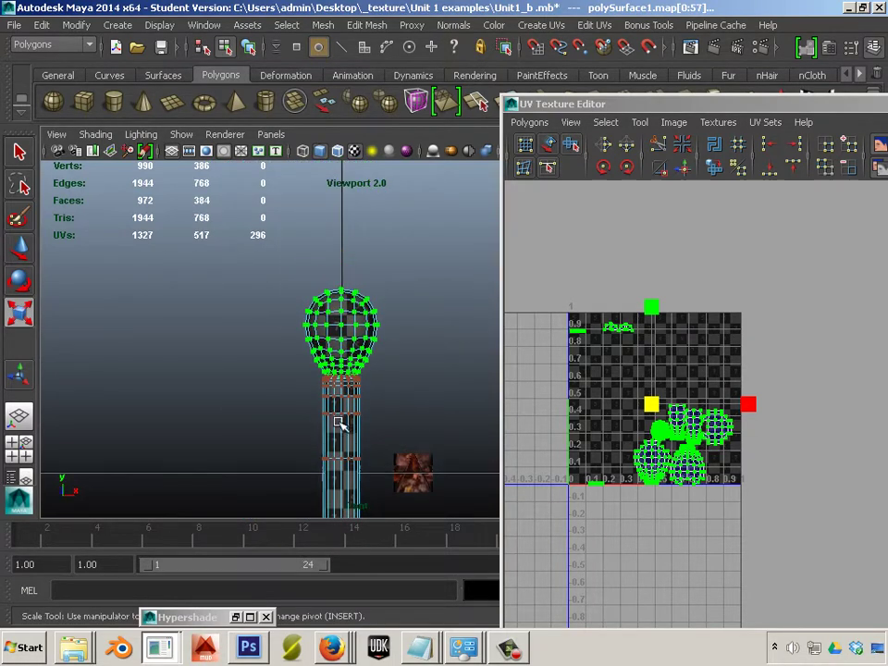
pyautogui.scroll(5, 341, 417)
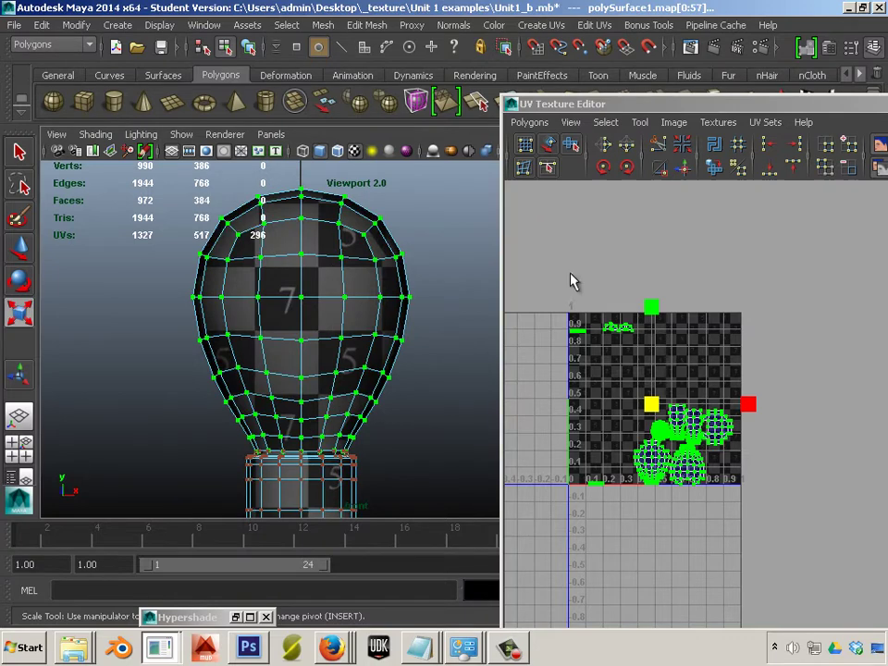
pyautogui.moveTo(684, 444); pyautogui.dragTo(691, 484, button='right')
pyautogui.moveTo(531, 288); pyautogui.dragTo(830, 563)
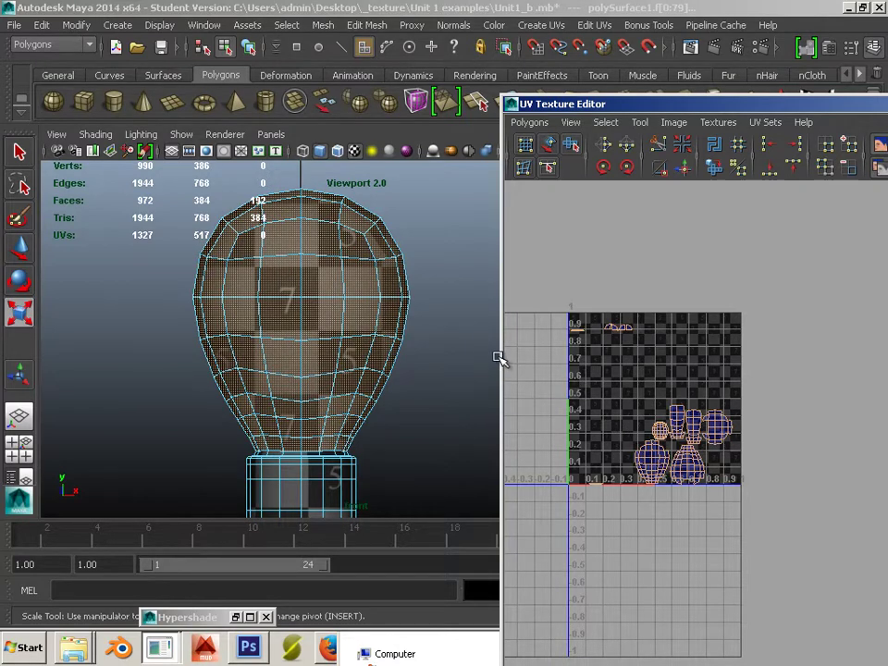
pyautogui.keyDown('alt'); pyautogui.moveTo(527, 304); pyautogui.dragTo(566, 280, button='middle'); pyautogui.keyUp('alt')
pyautogui.moveTo(857, 550); pyautogui.dragTo(858, 552)
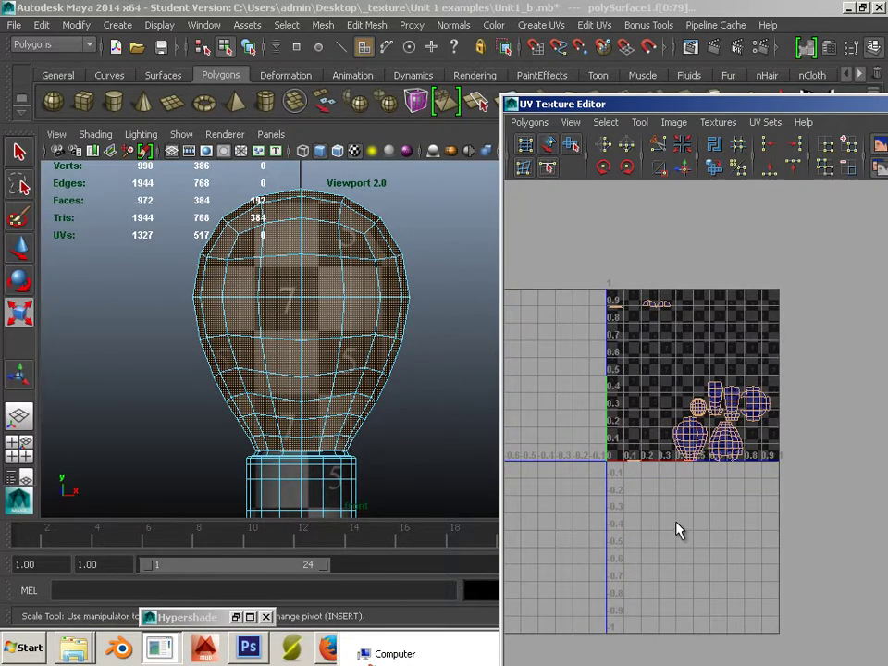
# Apply Planar Mapping to the selected ball faces and clear the selection
pyautogui.keyDown('alt'); pyautogui.moveTo(666, 515); pyautogui.dragTo(735, 398, button='middle'); pyautogui.keyUp('alt')
pyautogui.keyDown('alt'); pyautogui.moveTo(732, 398); pyautogui.dragTo(569, 388, button='right'); pyautogui.keyUp('alt')
pyautogui.keyDown('alt'); pyautogui.moveTo(543, 377); pyautogui.dragTo(677, 385, button='middle'); pyautogui.keyUp('alt')
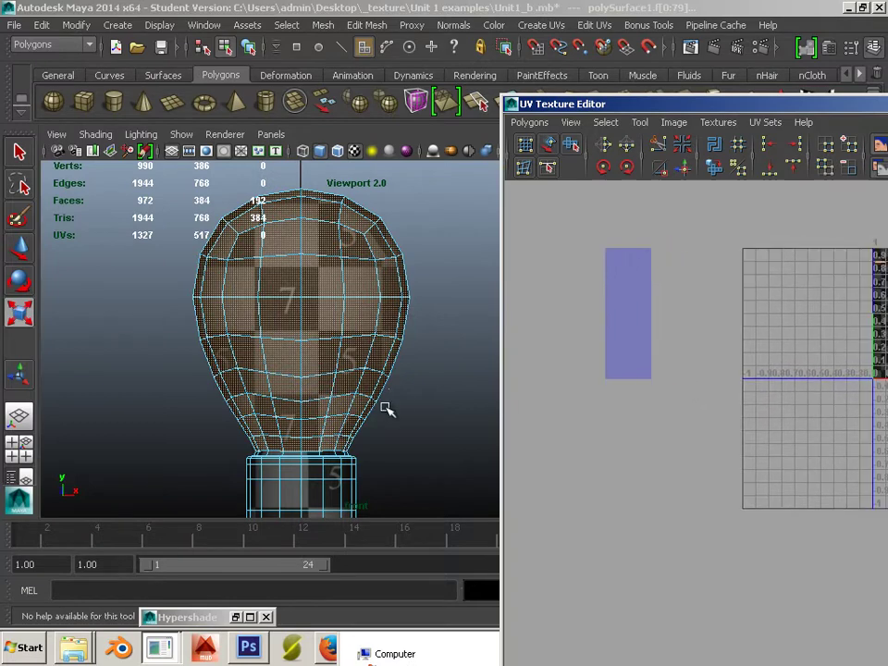
pyautogui.keyDown('alt'); pyautogui.moveTo(387, 408); pyautogui.dragTo(320, 387, button='right'); pyautogui.keyUp('alt')
pyautogui.keyDown('alt'); pyautogui.moveTo(320, 388); pyautogui.dragTo(305, 162, button='middle'); pyautogui.keyUp('alt')
pyautogui.keyDown('alt'); pyautogui.moveTo(318, 448); pyautogui.dragTo(322, 607, button='middle'); pyautogui.keyUp('alt')
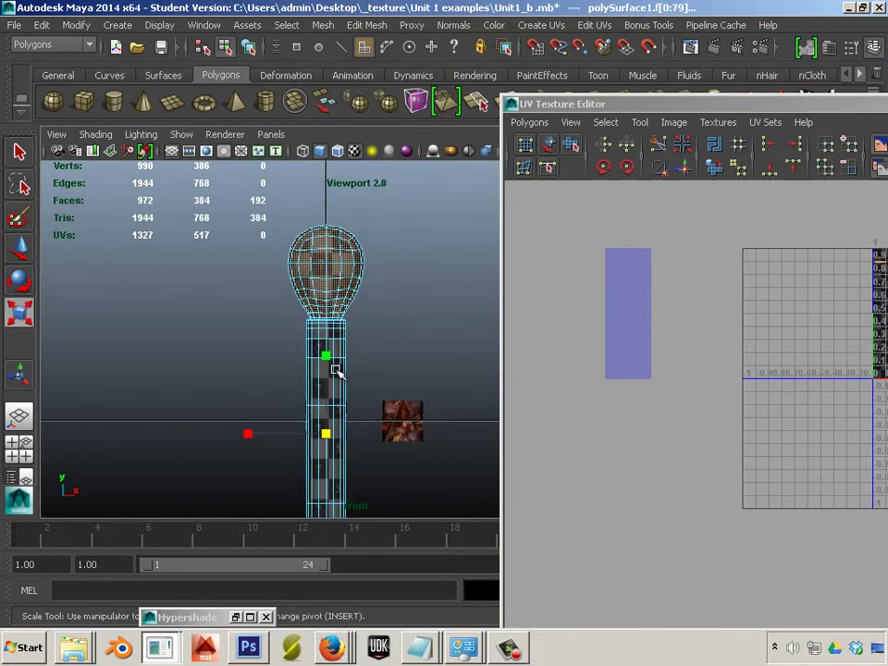
pyautogui.keyDown('alt'); pyautogui.moveTo(336, 370); pyautogui.dragTo(318, 470, button='middle'); pyautogui.keyUp('alt')
pyautogui.keyDown('alt'); pyautogui.moveTo(324, 470); pyautogui.dragTo(500, 470, button='right'); pyautogui.keyUp('alt')
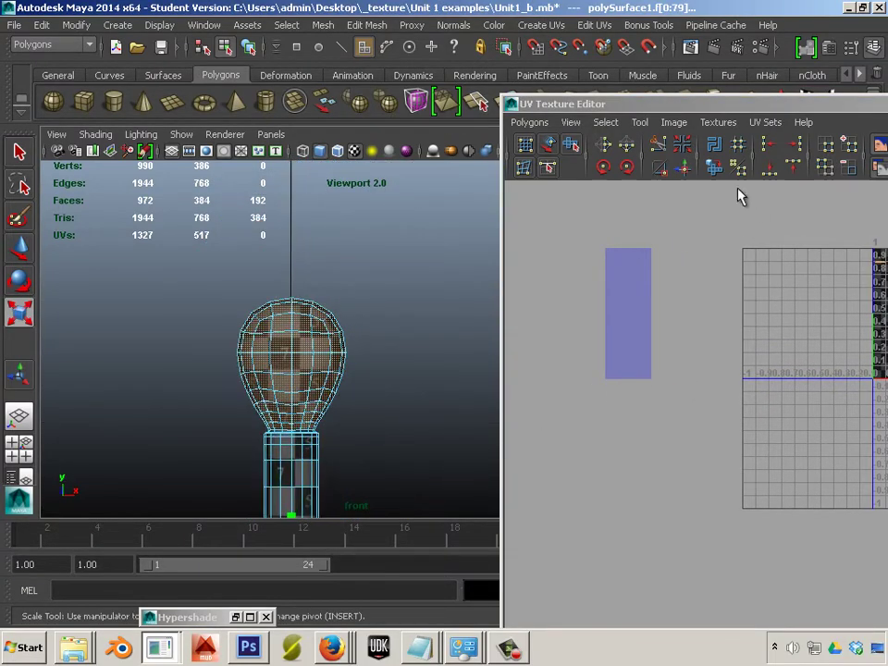
pyautogui.click(541, 25)
pyautogui.click(547, 51)
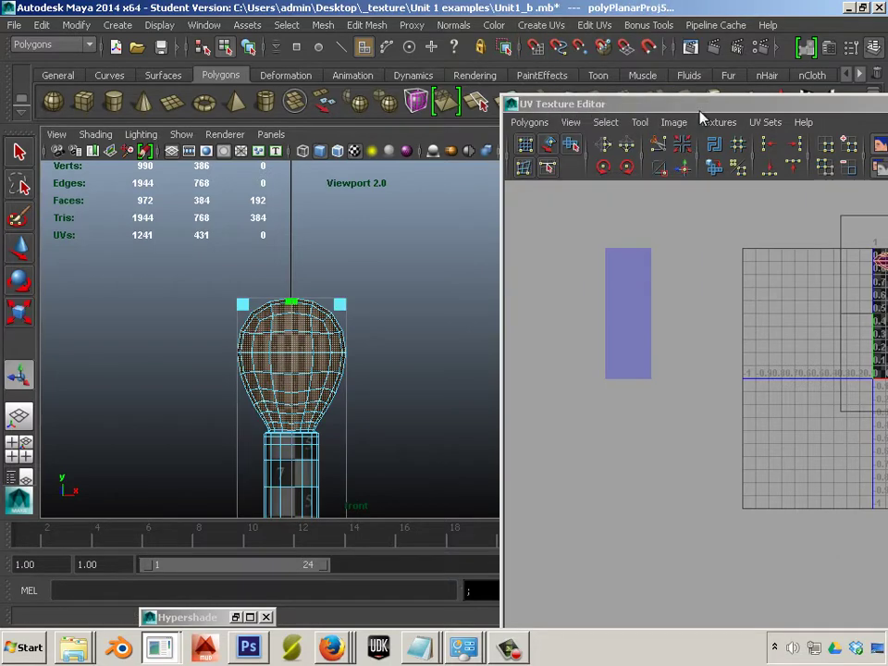
pyautogui.click(603, 29)
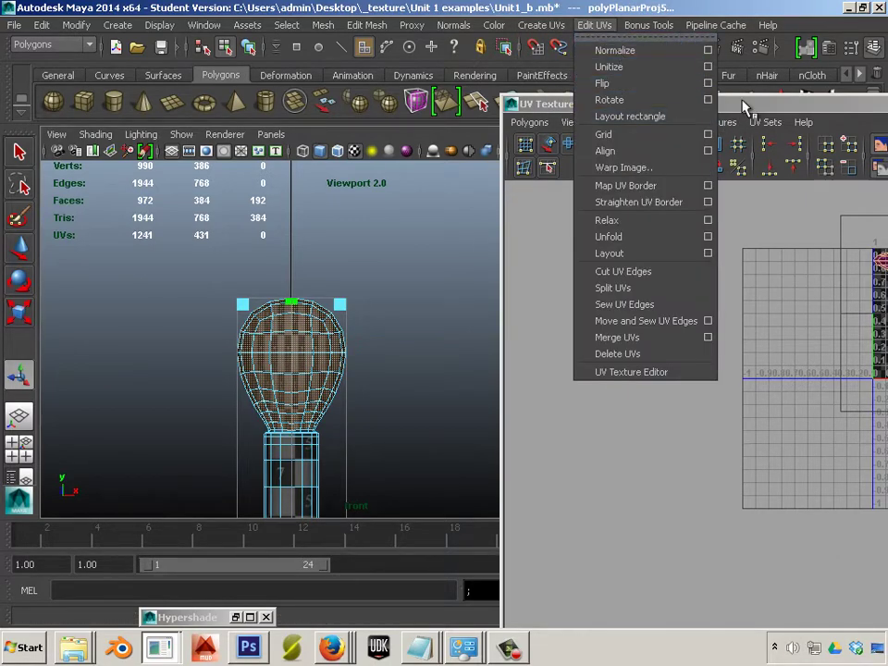
pyautogui.click(694, 105)
pyautogui.click(413, 285)
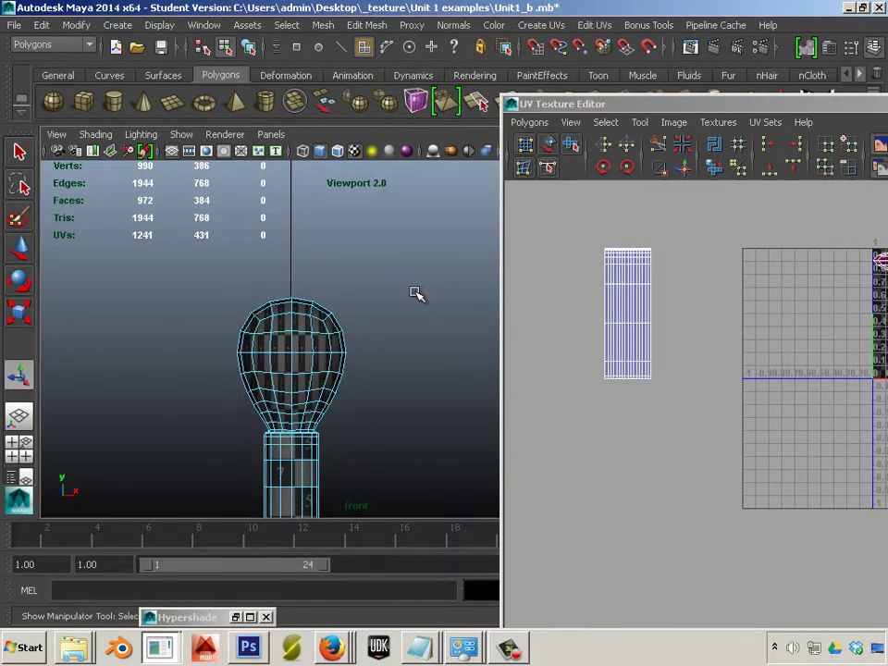
# Select all the ball's UVs and stretch the shell vertically to about 1.2 units tall, matching the ball's proportions
pyautogui.keyDown('alt'); pyautogui.moveTo(382, 357); pyautogui.dragTo(381, 289, button='middle'); pyautogui.keyUp('alt')
pyautogui.keyDown('alt'); pyautogui.moveTo(375, 291); pyautogui.dragTo(397, 314); pyautogui.keyUp('alt')
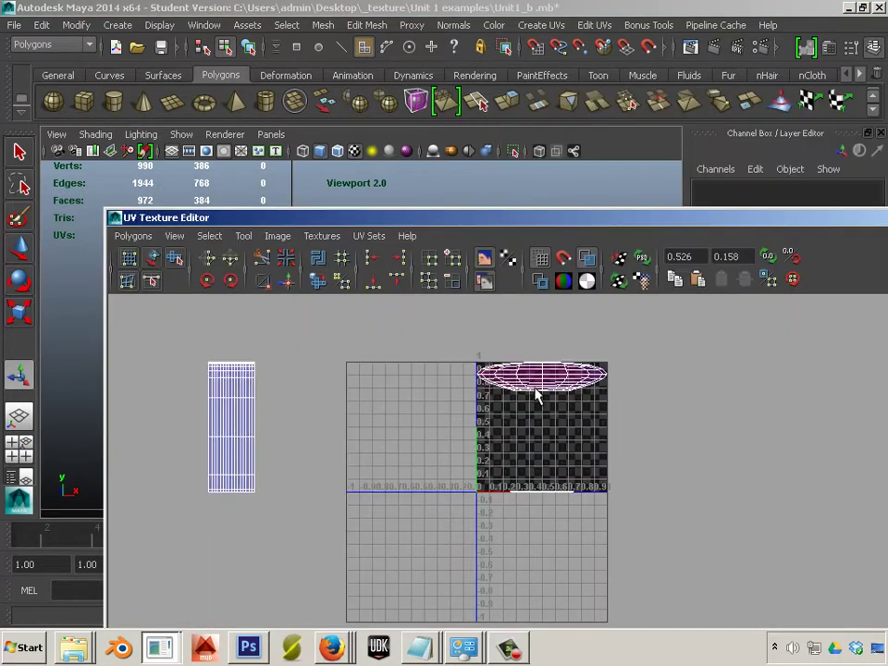
pyautogui.moveTo(536, 396); pyautogui.dragTo(611, 383, button='right')
pyautogui.moveTo(448, 337); pyautogui.dragTo(619, 456)
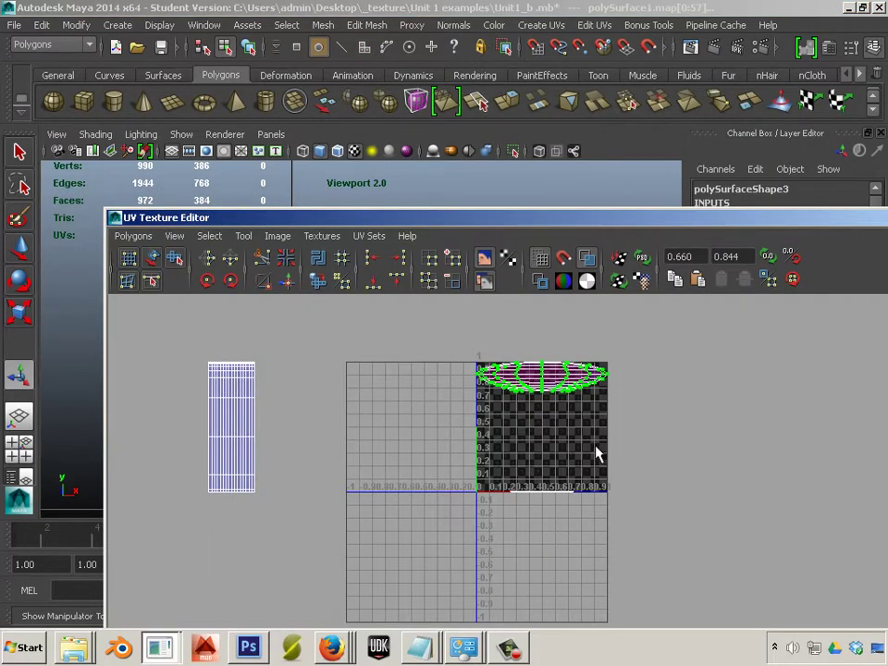
pyautogui.press('r')
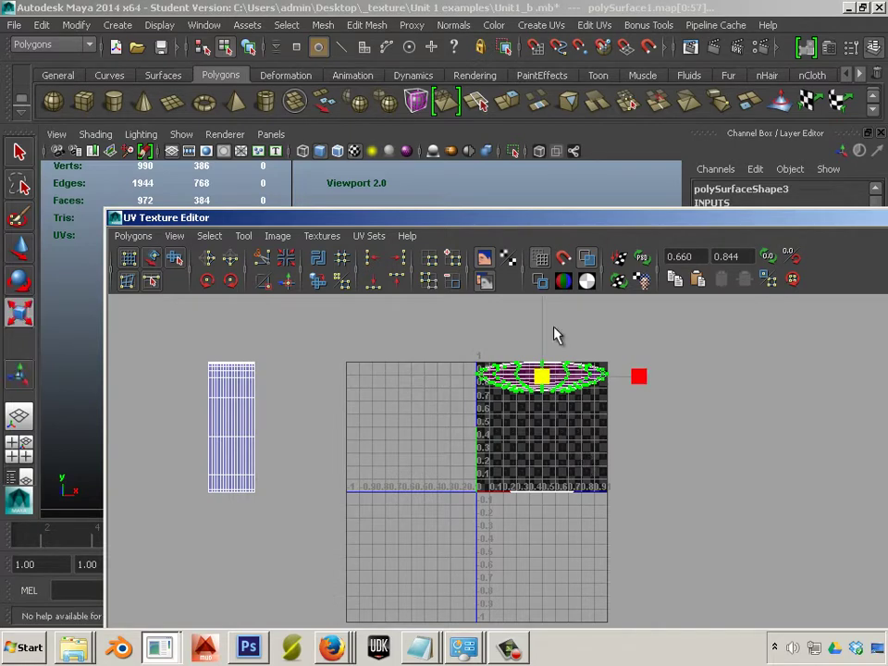
pyautogui.keyDown('alt'); pyautogui.moveTo(552, 341); pyautogui.dragTo(552, 428, button='middle'); pyautogui.keyUp('alt')
pyautogui.moveTo(550, 383); pyautogui.dragTo(535, 271)
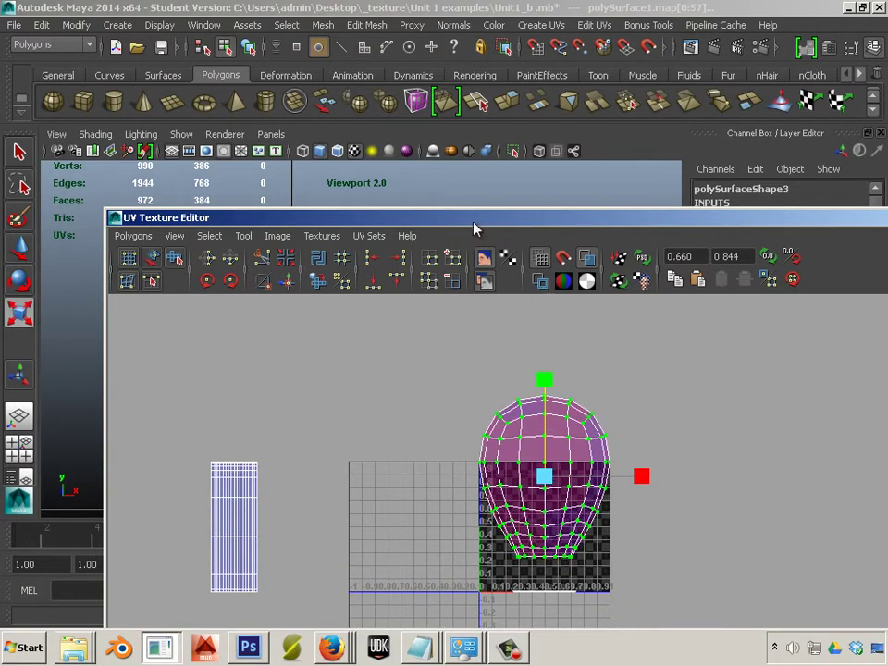
pyautogui.moveTo(674, 201); pyautogui.dragTo(675, 202)
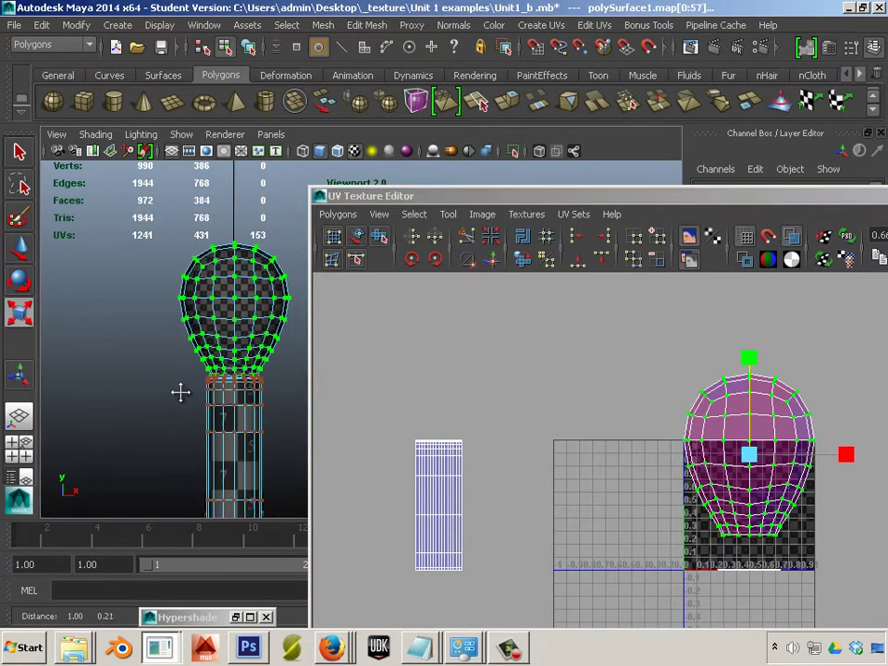
# Scale the ball's UV shell uniformly down to about 0.27 units wide so its checker squares match the column's
pyautogui.scroll(1, 687, 495)
pyautogui.moveTo(747, 448); pyautogui.dragTo(668, 435)
pyautogui.click(626, 507)
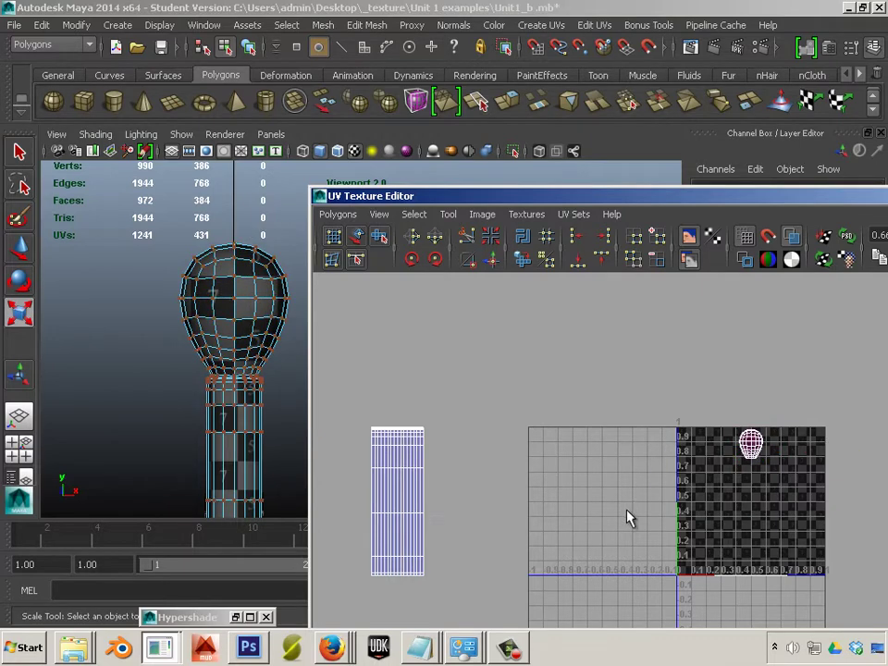
pyautogui.click(749, 447)
pyautogui.moveTo(669, 484); pyautogui.dragTo(697, 460, button='right')
pyautogui.moveTo(694, 384); pyautogui.dragTo(809, 505)
pyautogui.moveTo(749, 447); pyautogui.dragTo(819, 508)
pyautogui.click(204, 357)
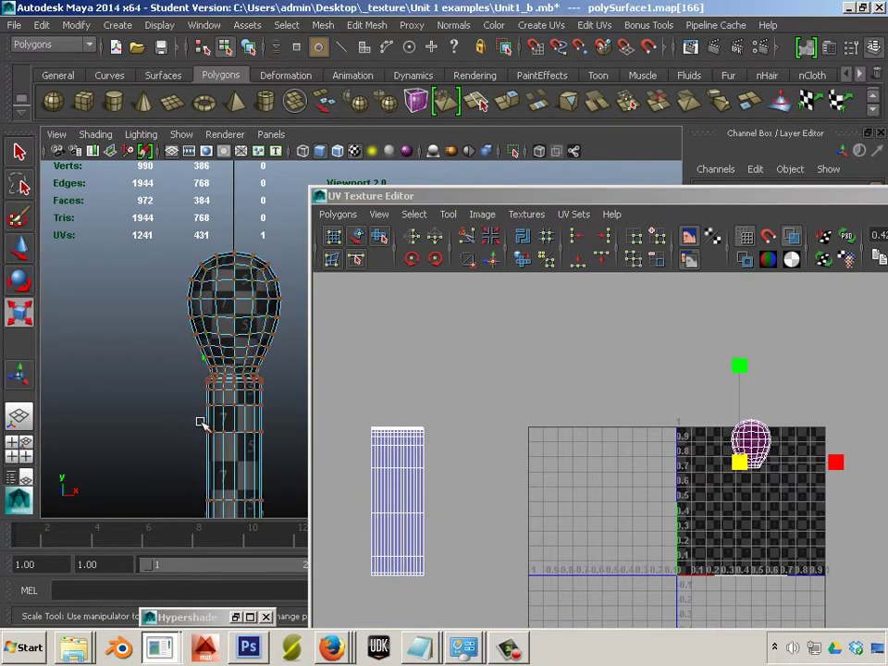
# Select the horizontal edge loop just above the ball's widest ring and cut the UVs along it
pyautogui.scroll(3, 200, 420)
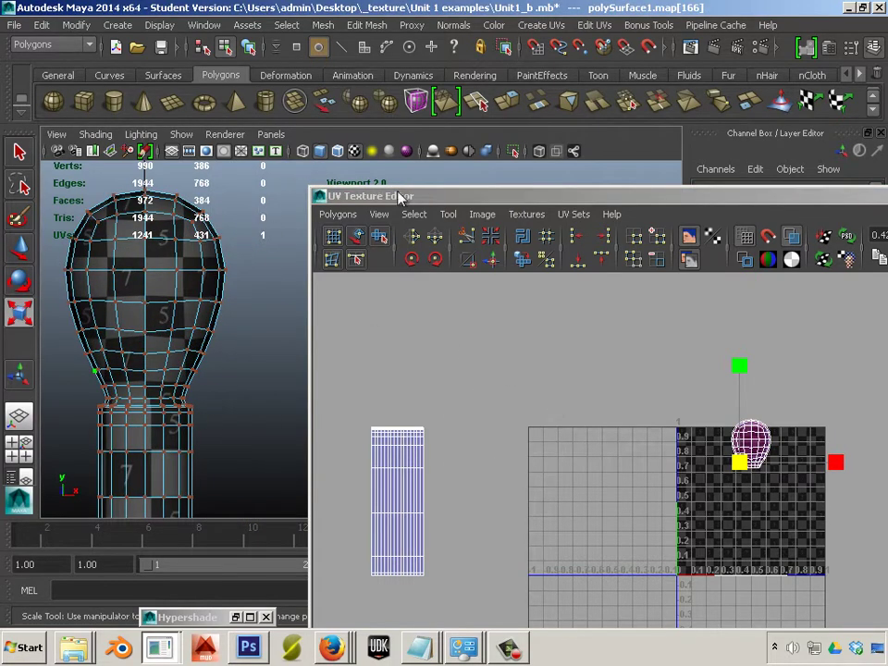
pyautogui.moveTo(397, 197); pyautogui.dragTo(571, 186)
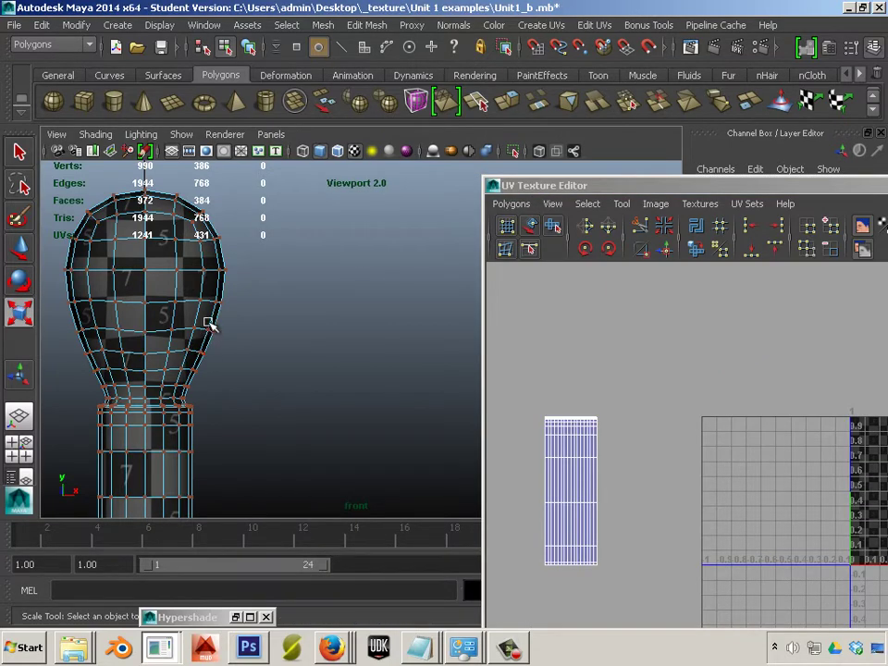
pyautogui.keyDown('alt'); pyautogui.moveTo(200, 235); pyautogui.dragTo(356, 350, button='middle'); pyautogui.keyUp('alt')
pyautogui.scroll(3, 295, 272)
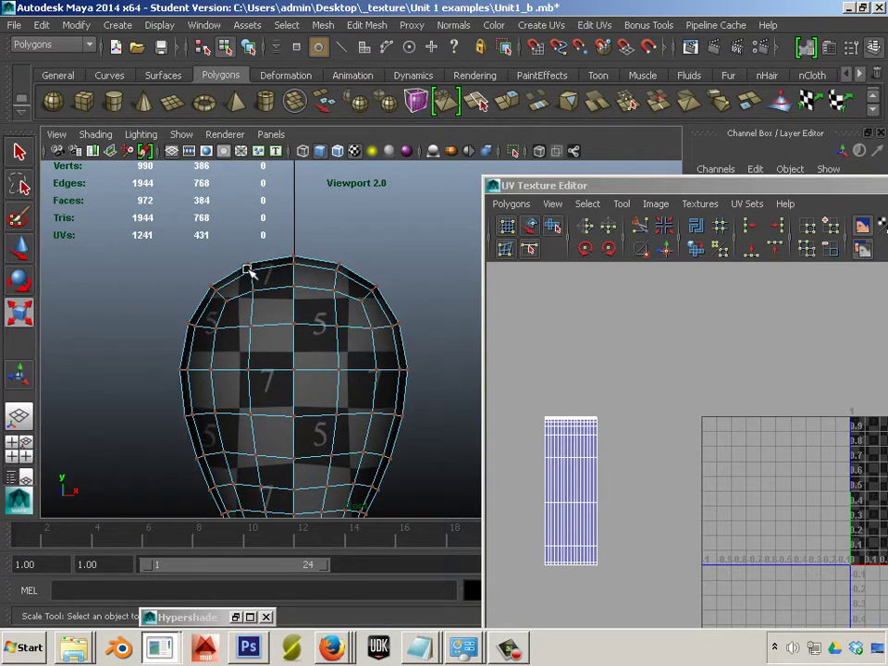
pyautogui.moveTo(250, 280); pyautogui.dragTo(264, 259, button='right')
pyautogui.doubleClick(263, 324)
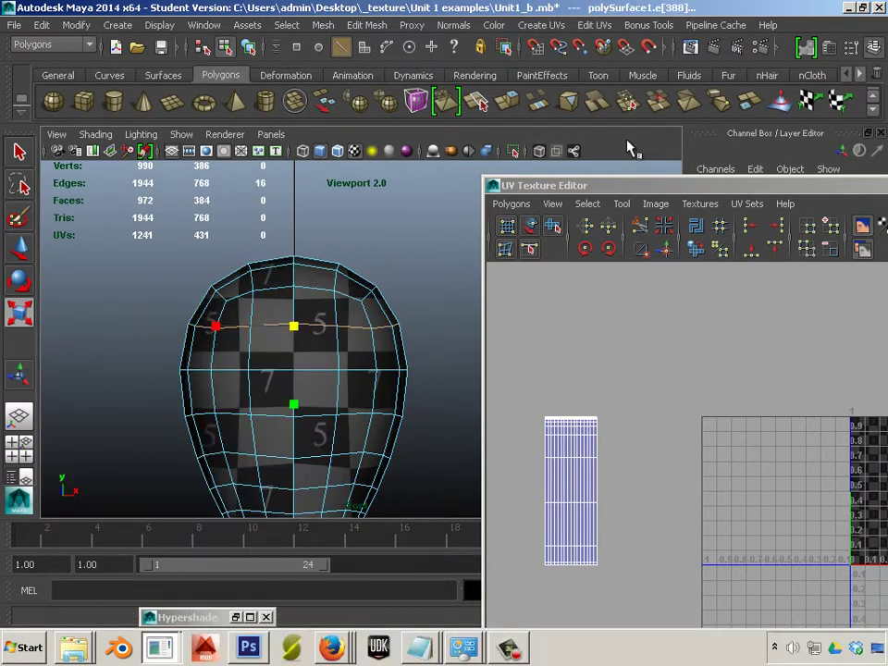
pyautogui.click(638, 227)
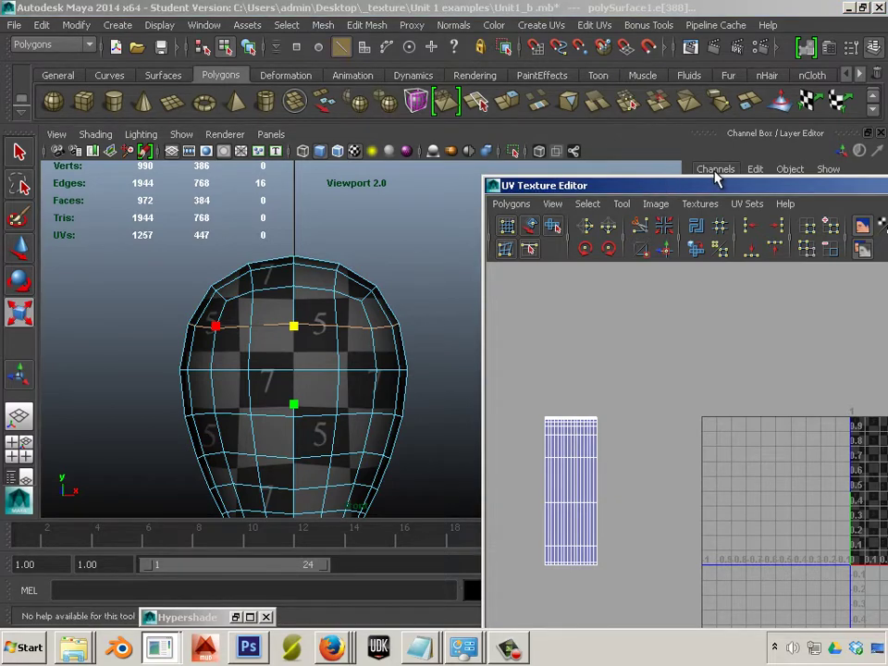
# Switch to the perspective view and select the vertical edge on the ball's side that crosses level with the cap's lower part
pyautogui.moveTo(713, 186); pyautogui.dragTo(652, 144)
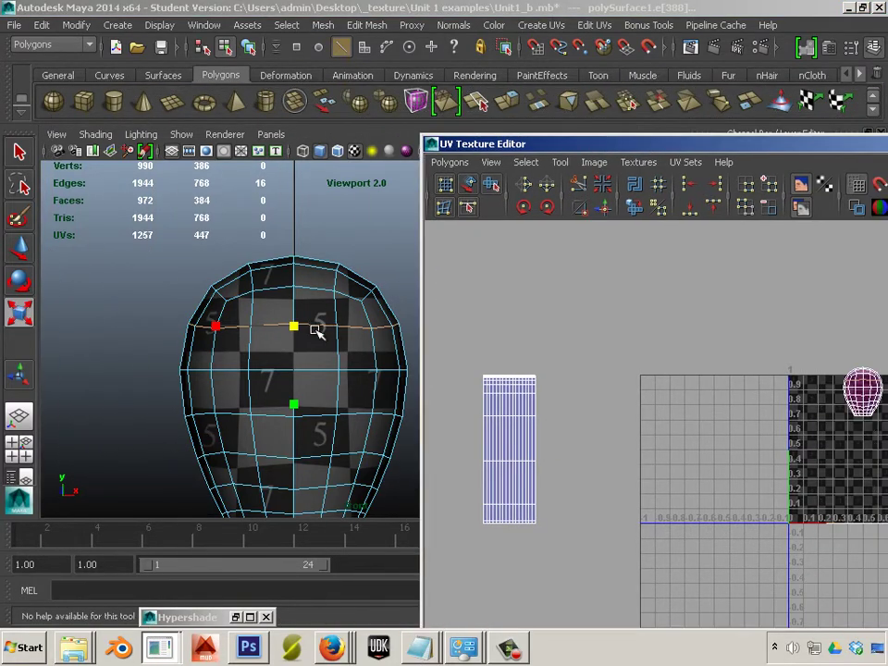
pyautogui.keyDown('alt'); pyautogui.moveTo(251, 323); pyautogui.dragTo(316, 285, button='middle'); pyautogui.keyUp('alt')
pyautogui.scroll(1, 296, 284)
pyautogui.scroll(1, 283, 269)
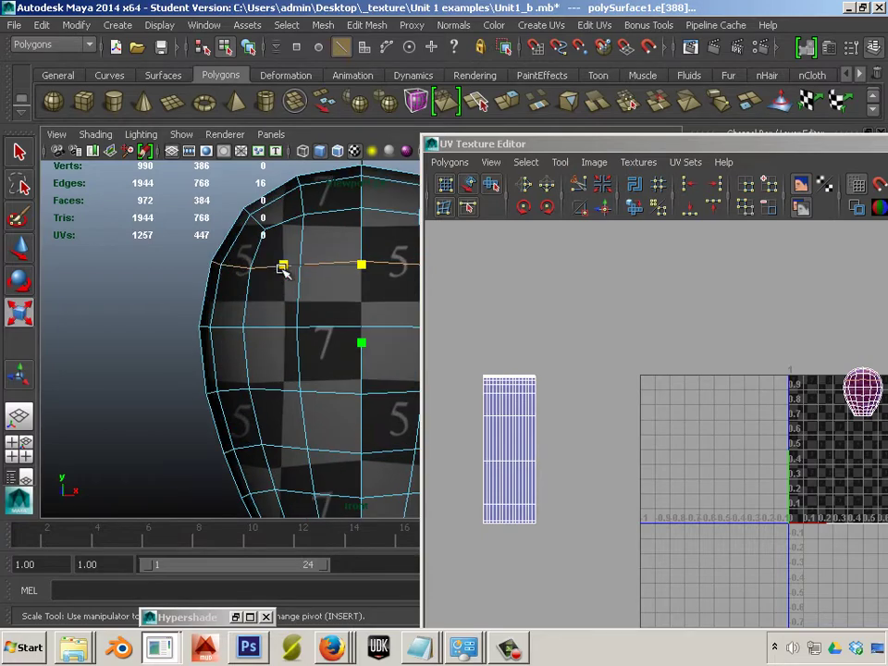
pyautogui.press('space')
pyautogui.press('space')
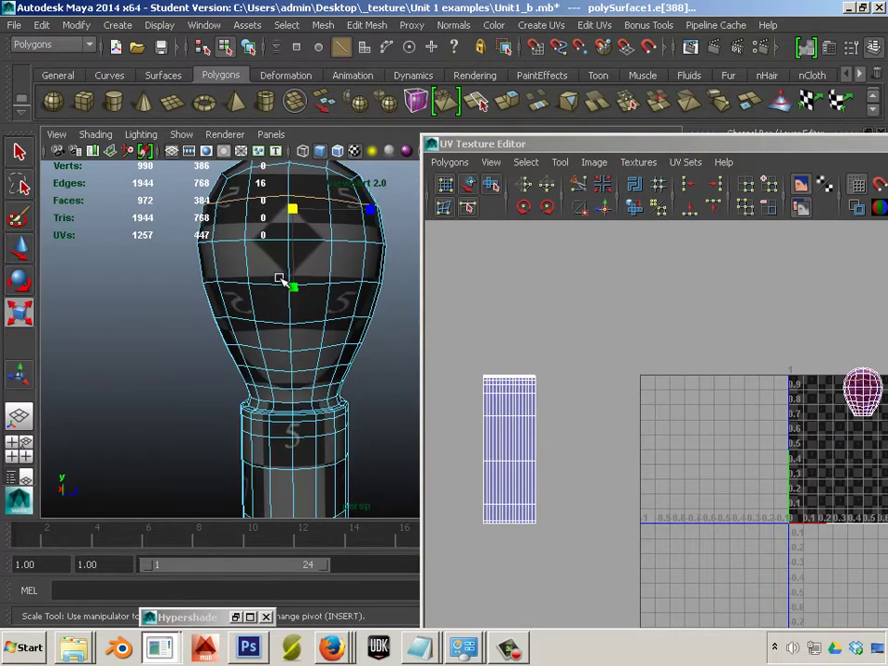
pyautogui.keyDown('alt'); pyautogui.moveTo(280, 279); pyautogui.dragTo(304, 291); pyautogui.keyUp('alt')
pyautogui.keyDown('alt'); pyautogui.moveTo(316, 297); pyautogui.dragTo(192, 250, button='middle'); pyautogui.keyUp('alt')
pyautogui.keyDown('alt'); pyautogui.moveTo(213, 257); pyautogui.dragTo(238, 255); pyautogui.keyUp('alt')
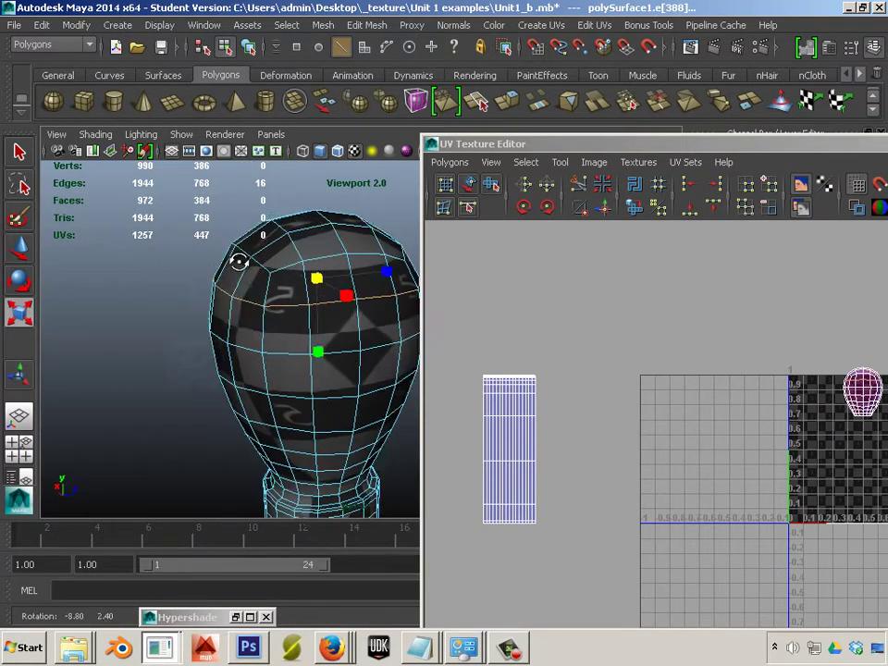
pyautogui.moveTo(238, 255)
pyautogui.keyDown('alt'); pyautogui.mouseDown(button='right')
pyautogui.moveTo(284, 291)
pyautogui.moveTo(247, 241)
pyautogui.mouseUp(button='right'); pyautogui.keyUp('alt')
pyautogui.click(243, 240)
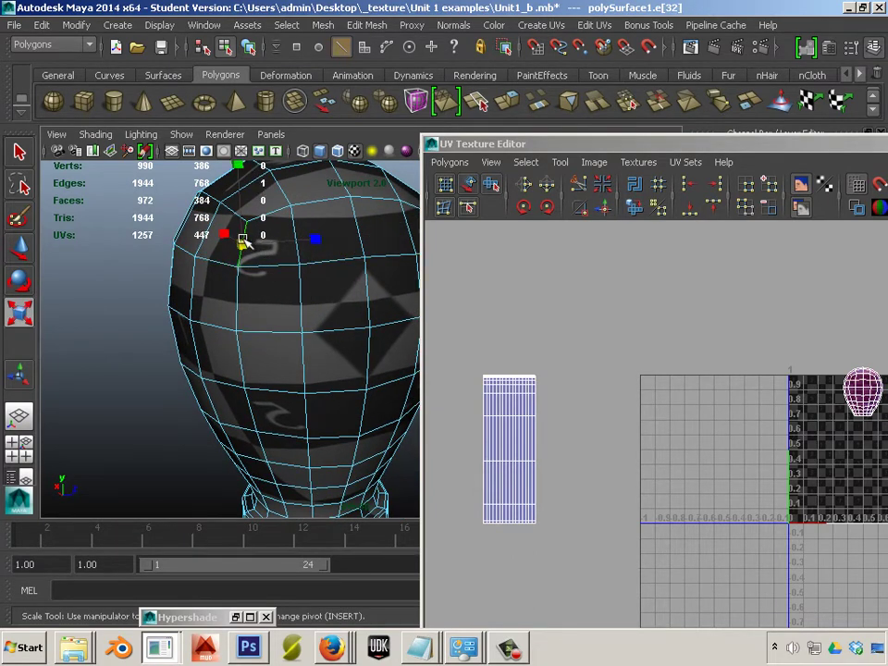
pyautogui.click(245, 241)
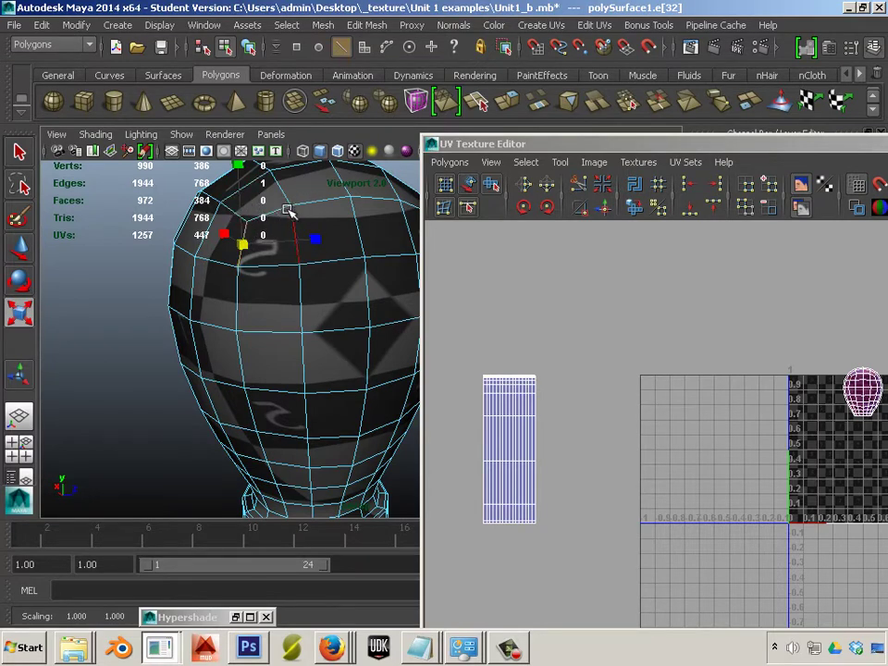
# Extend the edge selection down the same vertical line of the ball to the neck above the column
pyautogui.keyDown('shift'); pyautogui.click(237, 294); pyautogui.keyUp('shift')
pyautogui.keyDown('shift'); pyautogui.click(239, 352); pyautogui.keyUp('shift')
pyautogui.keyDown('shift'); pyautogui.click(256, 438); pyautogui.keyUp('shift')
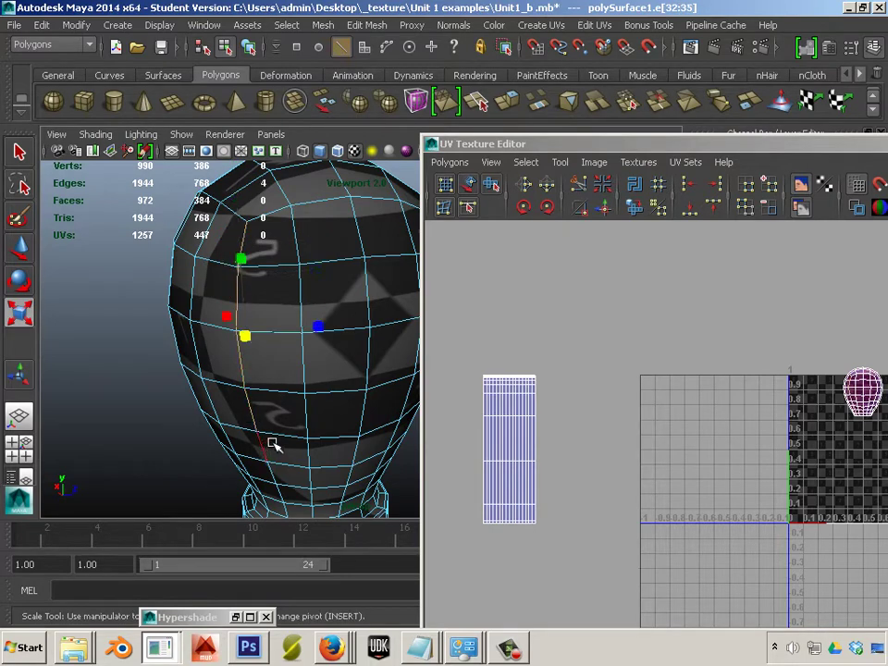
pyautogui.keyDown('alt'); pyautogui.moveTo(273, 445); pyautogui.dragTo(246, 310, button='middle'); pyautogui.keyUp('alt')
pyautogui.keyDown('shift'); pyautogui.click(244, 309); pyautogui.keyUp('shift')
pyautogui.keyDown('shift'); pyautogui.click(256, 353); pyautogui.keyUp('shift')
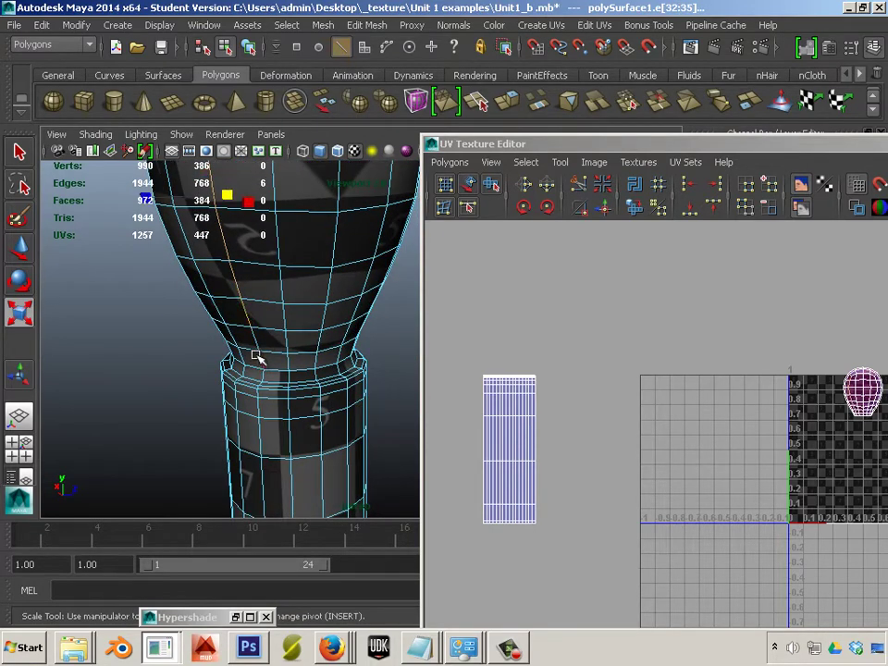
pyautogui.keyDown('shift'); pyautogui.click(258, 359); pyautogui.keyUp('shift')
pyautogui.keyDown('shift'); pyautogui.click(308, 395); pyautogui.keyUp('shift')
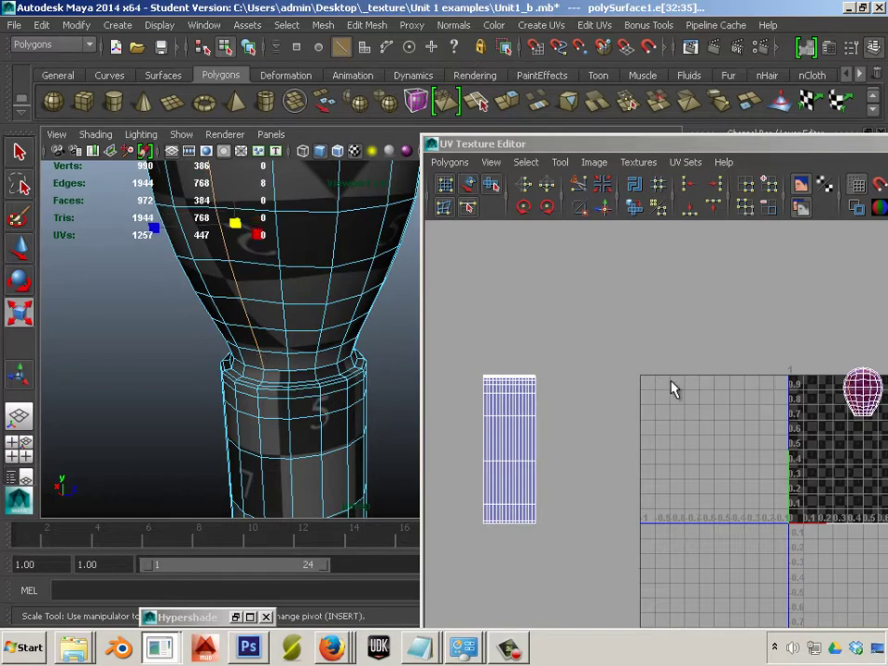
# Cut the UVs along the selected vertical line of edges on the ball
pyautogui.moveTo(621, 145); pyautogui.dragTo(305, 86)
pyautogui.scroll(10, 522, 331)
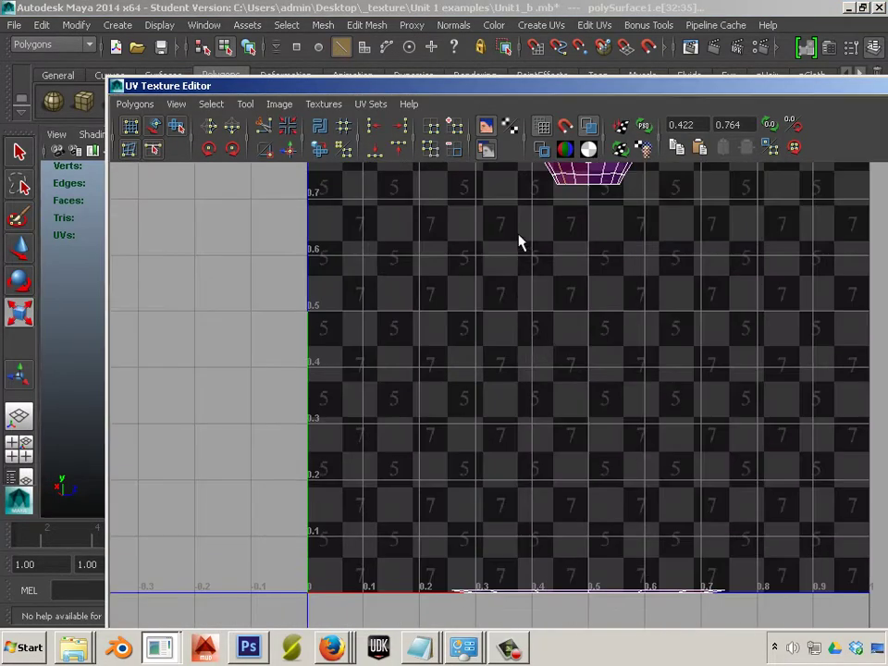
pyautogui.keyDown('alt'); pyautogui.moveTo(488, 381); pyautogui.dragTo(452, 499, button='middle'); pyautogui.keyUp('alt')
pyautogui.keyDown('alt'); pyautogui.moveTo(478, 416); pyautogui.dragTo(477, 455, button='middle'); pyautogui.keyUp('alt')
pyautogui.scroll(2, 486, 453)
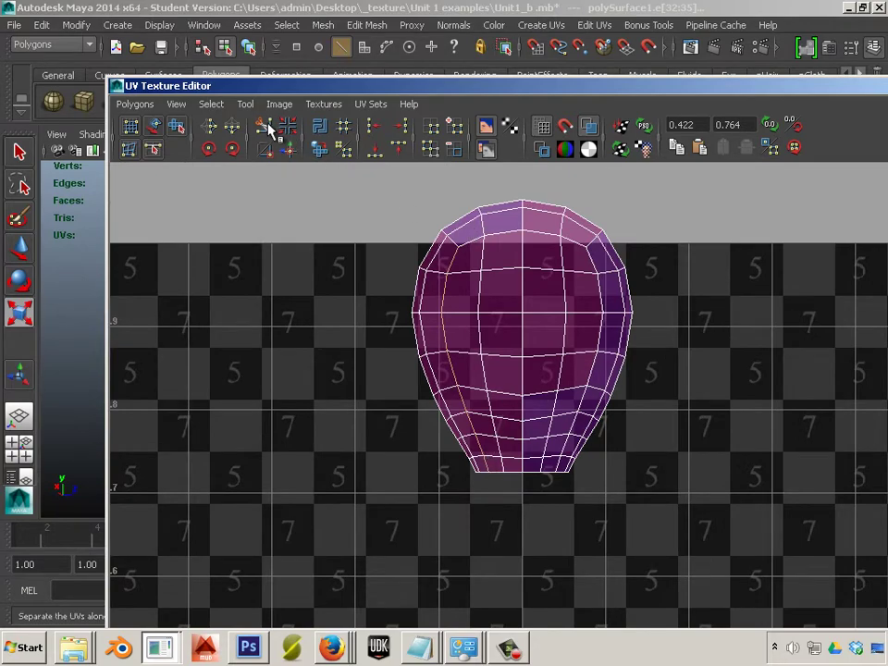
pyautogui.moveTo(267, 86); pyautogui.dragTo(693, 103)
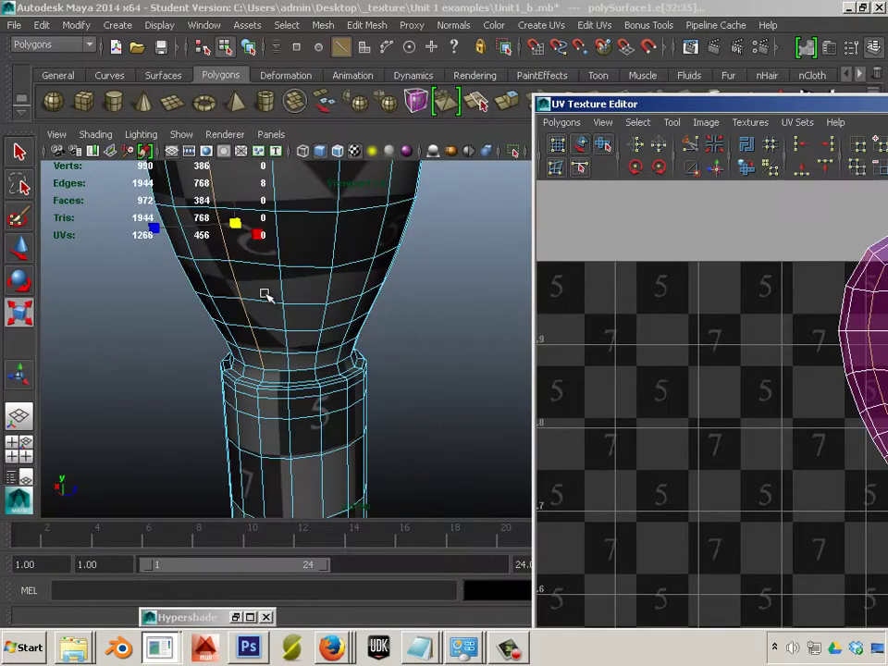
# Select the UVs of the ball's separated cap and move that shell sideways, clear of the lower shell
pyautogui.keyDown('alt'); pyautogui.moveTo(299, 193); pyautogui.dragTo(295, 245, button='middle'); pyautogui.keyUp('alt')
pyautogui.keyDown('alt'); pyautogui.moveTo(281, 293); pyautogui.dragTo(226, 286, button='right'); pyautogui.keyUp('alt')
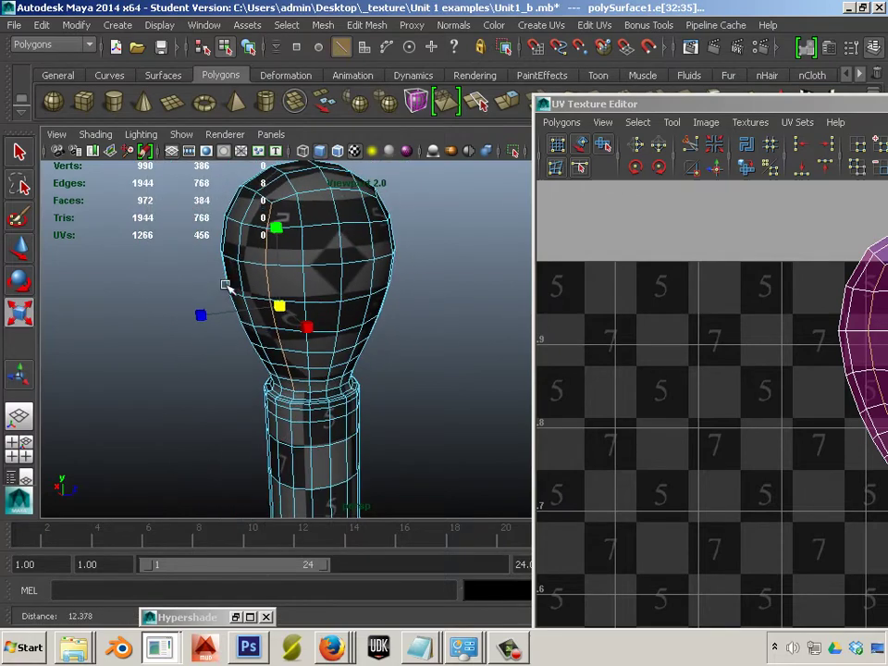
pyautogui.keyDown('alt'); pyautogui.moveTo(340, 267); pyautogui.dragTo(223, 322, button='middle'); pyautogui.keyUp('alt')
pyautogui.press('r')
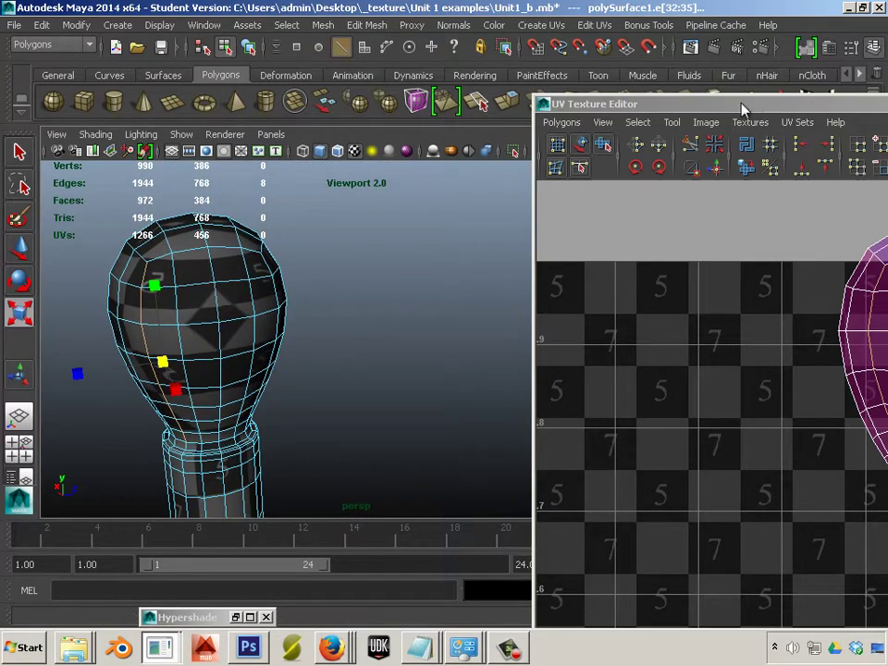
pyautogui.moveTo(741, 104); pyautogui.dragTo(517, 96)
pyautogui.moveTo(704, 242); pyautogui.dragTo(748, 216, button='right')
pyautogui.click(718, 226)
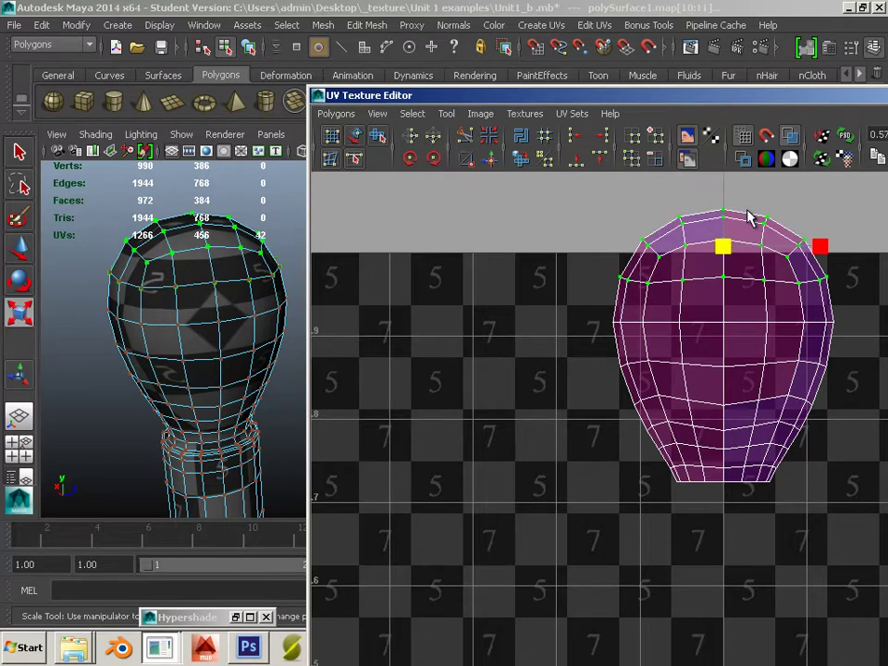
pyautogui.press('w')
pyautogui.moveTo(724, 247); pyautogui.dragTo(389, 271)
pyautogui.scroll(-1, 648, 413)
pyautogui.keyDown('alt'); pyautogui.moveTo(735, 420); pyautogui.dragTo(651, 414, button='middle'); pyautogui.keyUp('alt')
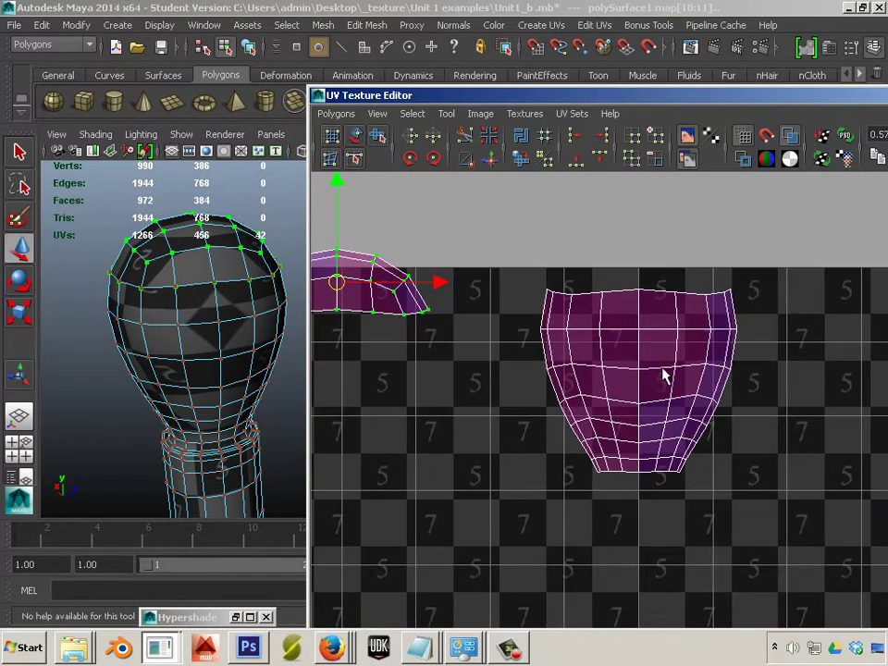
# Try to unfold all UVs of the ball's lower shell with the Smooth UV tool and undo the unfold
pyautogui.moveTo(663, 370); pyautogui.dragTo(713, 366, button='right')
pyautogui.moveTo(823, 583); pyautogui.dragTo(436, 234)
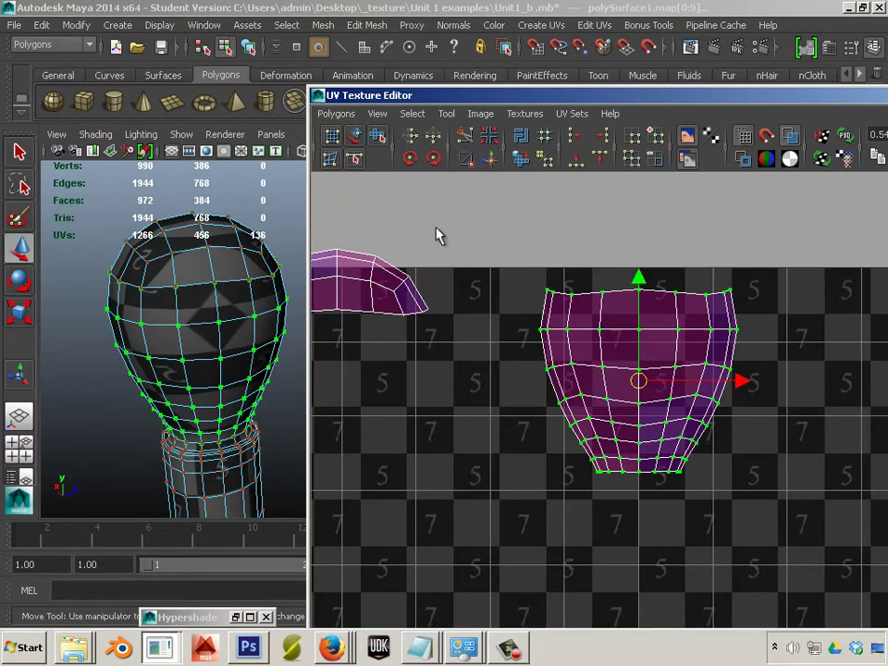
pyautogui.click(377, 136)
pyautogui.moveTo(516, 482); pyautogui.dragTo(698, 504)
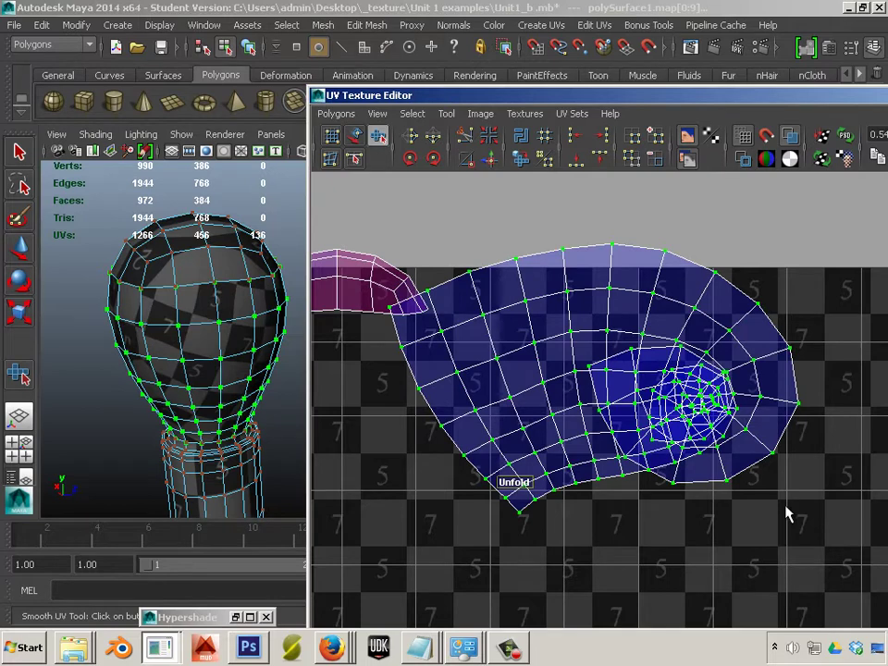
pyautogui.moveTo(789, 515); pyautogui.dragTo(746, 552)
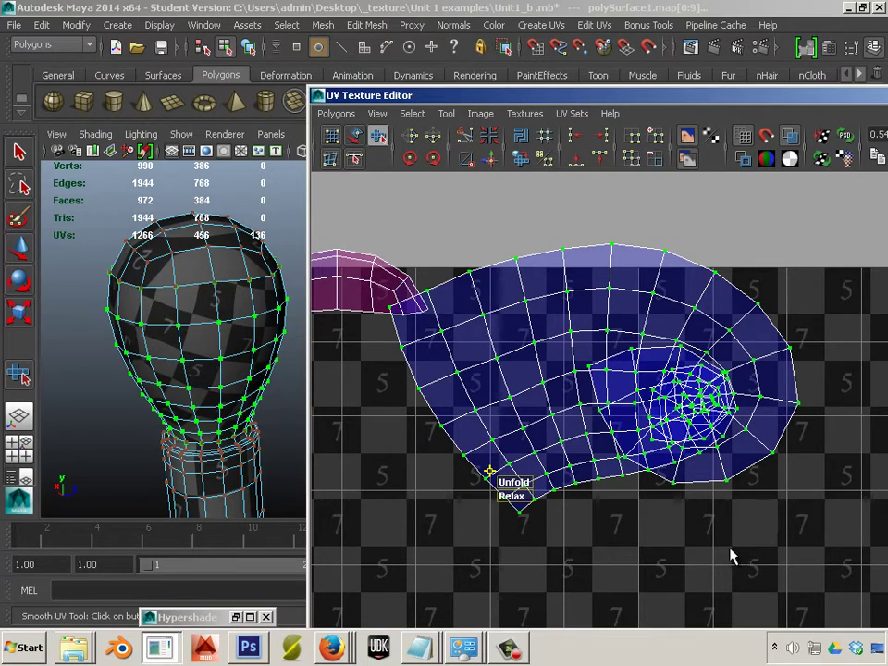
pyautogui.hotkey('ctrl', 'z')
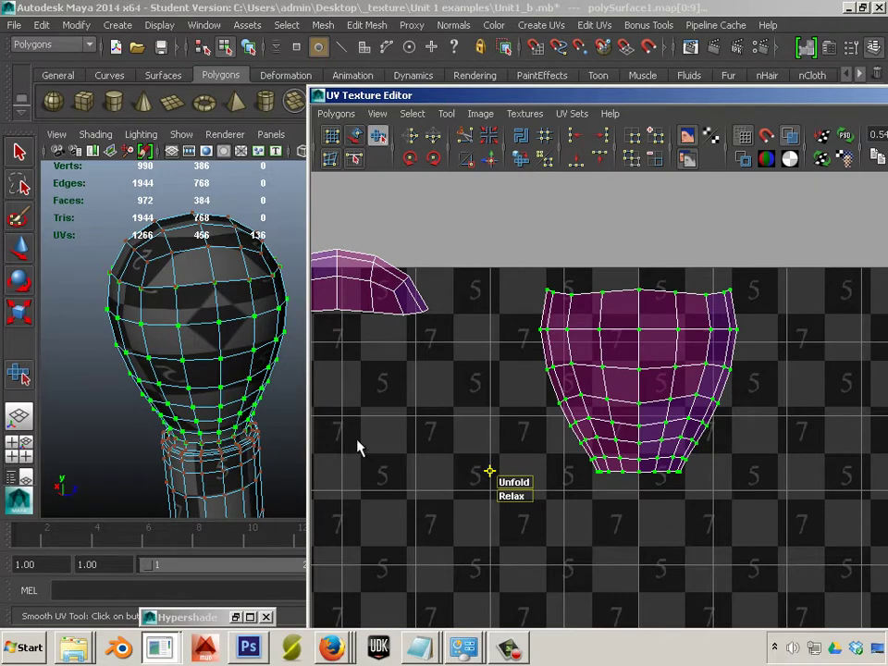
# Turn on the texture border display and examine the UV seams on the ball and around its neck
pyautogui.keyDown('alt'); pyautogui.moveTo(262, 446); pyautogui.dragTo(287, 403, button='middle'); pyautogui.keyUp('alt')
pyautogui.scroll(5, 231, 411)
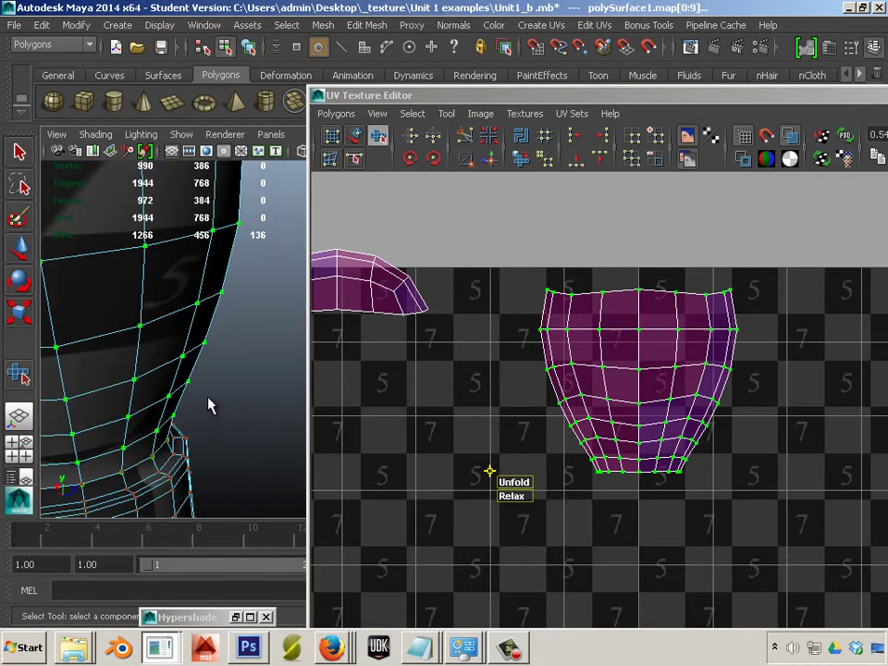
pyautogui.keyDown('alt'); pyautogui.moveTo(143, 428); pyautogui.dragTo(276, 396, button='middle'); pyautogui.keyUp('alt')
pyautogui.moveTo(695, 368); pyautogui.dragTo(744, 361, button='right')
pyautogui.click(743, 158)
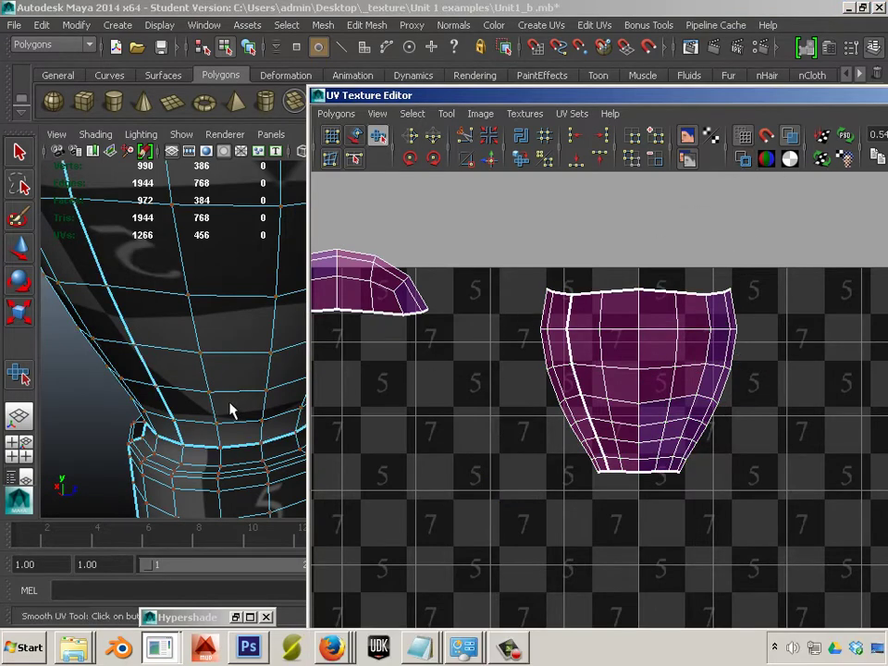
pyautogui.keyDown('alt'); pyautogui.moveTo(227, 403); pyautogui.dragTo(189, 402, button='right'); pyautogui.keyUp('alt')
pyautogui.keyDown('alt'); pyautogui.moveTo(196, 404); pyautogui.dragTo(182, 433, button='middle'); pyautogui.keyUp('alt')
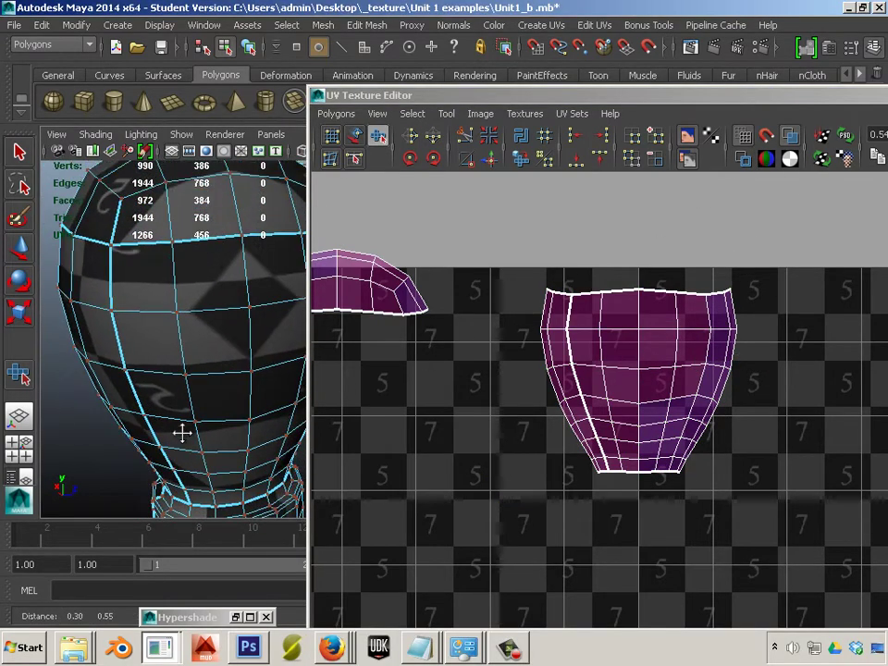
# Select all UVs of the ball's lower shell and unfold them with the Smooth UV tool
pyautogui.keyDown('alt'); pyautogui.moveTo(200, 431); pyautogui.dragTo(195, 431, button='right'); pyautogui.keyUp('alt')
pyautogui.keyDown('alt'); pyautogui.moveTo(188, 429); pyautogui.dragTo(220, 409, button='middle'); pyautogui.keyUp('alt')
pyautogui.keyDown('alt'); pyautogui.moveTo(220, 413); pyautogui.dragTo(229, 410, button='right'); pyautogui.keyUp('alt')
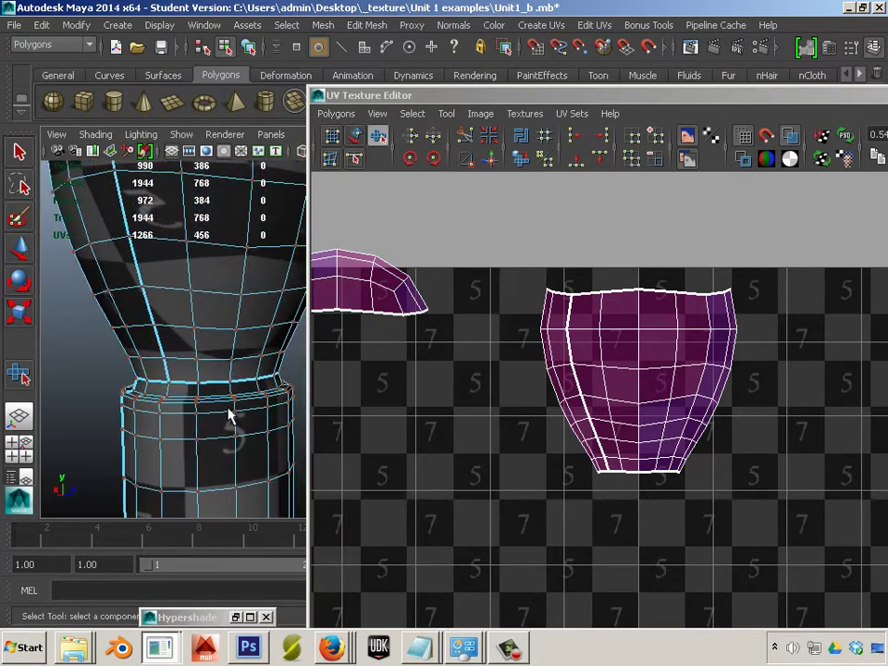
pyautogui.keyDown('alt'); pyautogui.moveTo(211, 372); pyautogui.dragTo(241, 422, button='middle'); pyautogui.keyUp('alt')
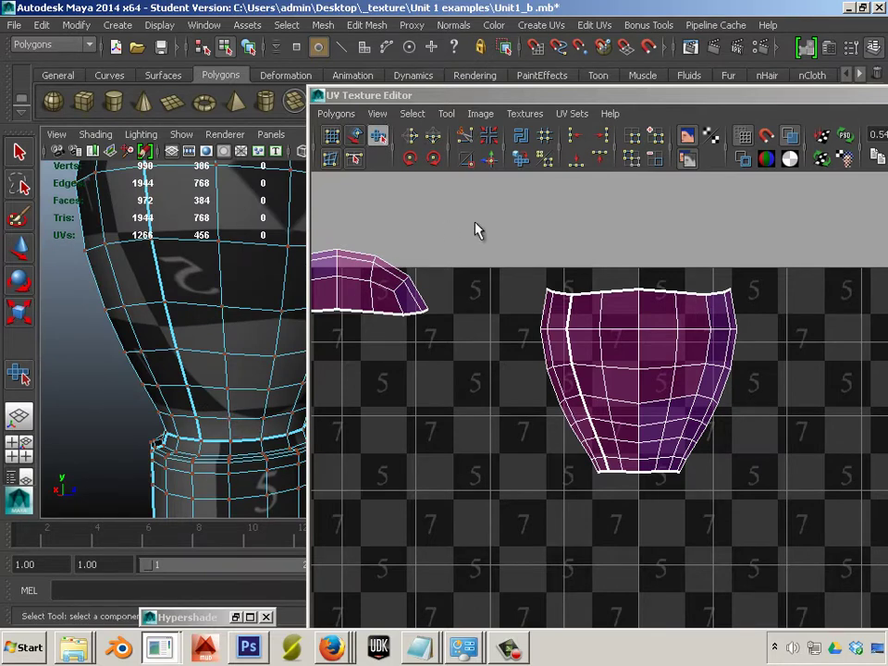
pyautogui.click(521, 159)
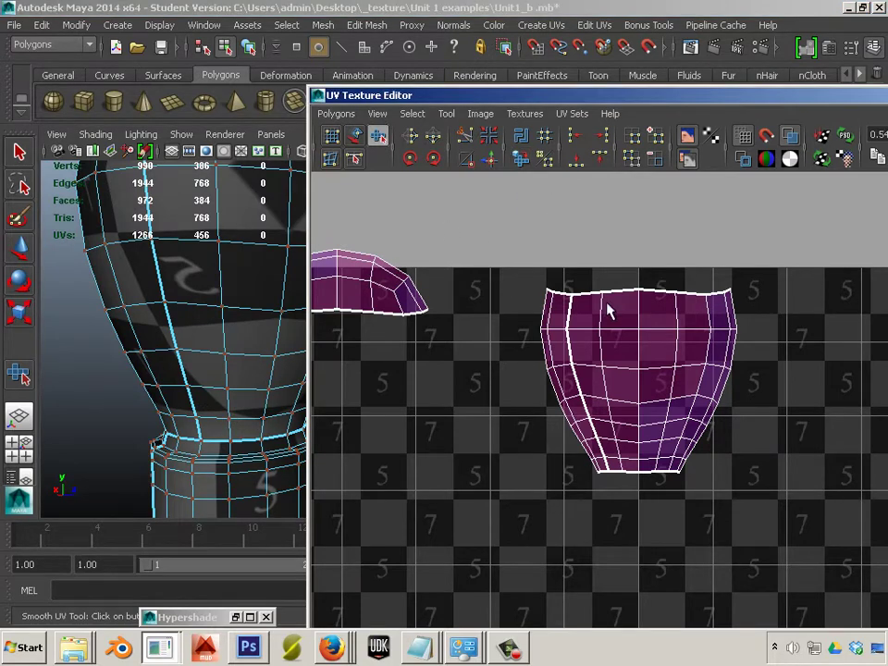
pyautogui.moveTo(607, 305); pyautogui.dragTo(711, 326, button='right')
pyautogui.moveTo(537, 248); pyautogui.dragTo(788, 609)
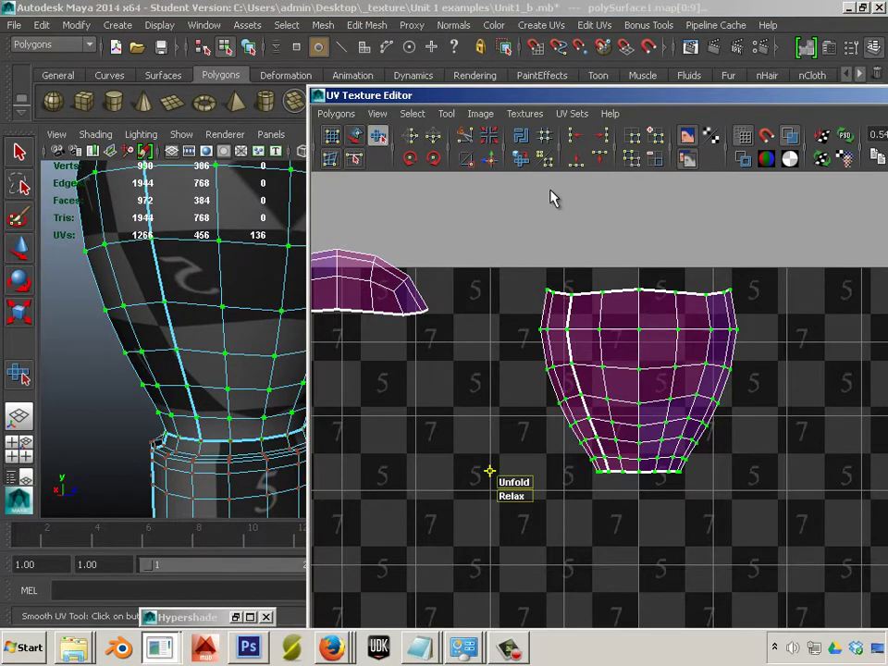
pyautogui.click(521, 160)
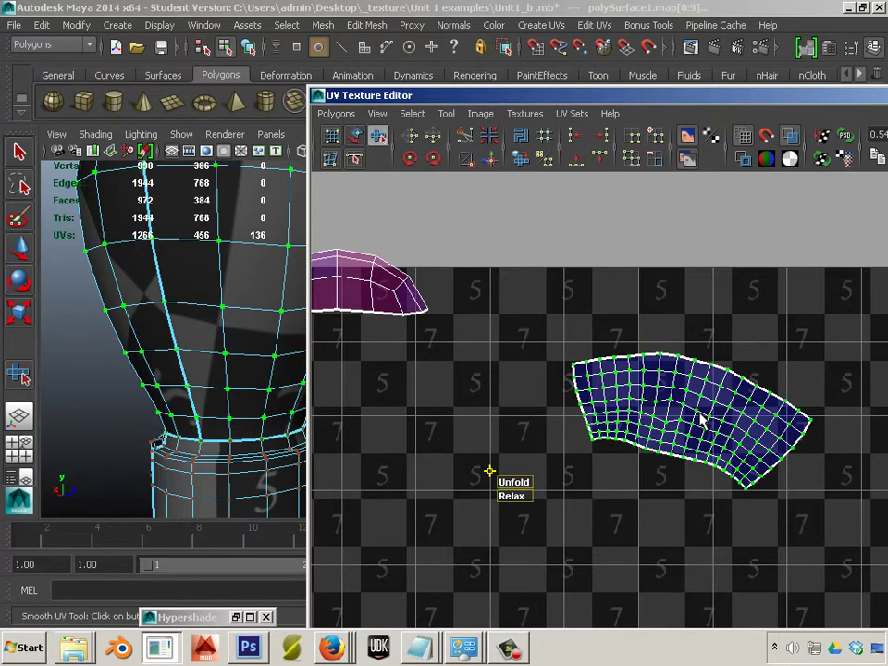
pyautogui.hotkey('ctrl', 's')
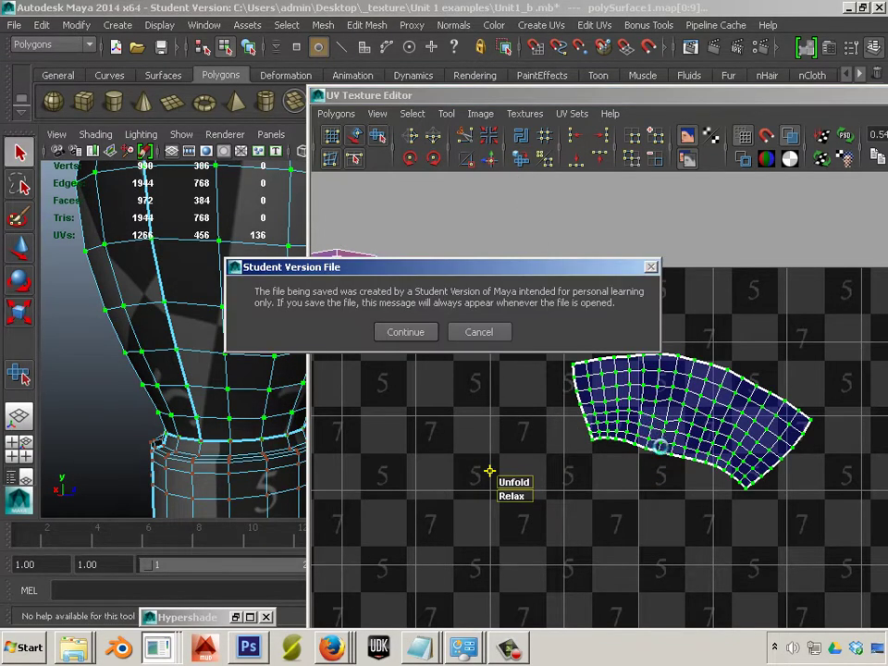
pyautogui.click(479, 333)
# Select all UVs of the unfolded lower shell and scale them up uniformly
pyautogui.keyDown('alt'); pyautogui.moveTo(529, 426); pyautogui.dragTo(445, 407, button='middle'); pyautogui.keyUp('alt')
pyautogui.rightClick(581, 412)
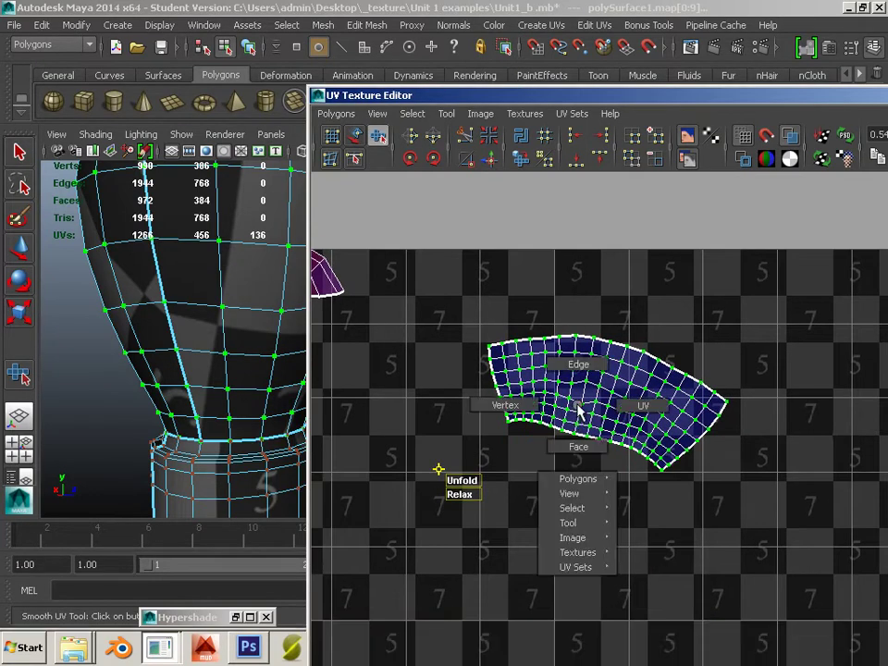
pyautogui.moveTo(578, 405); pyautogui.dragTo(646, 408, button='right')
pyautogui.moveTo(443, 290)
pyautogui.mouseDown()
pyautogui.moveTo(789, 572)
pyautogui.moveTo(817, 570)
pyautogui.mouseUp()
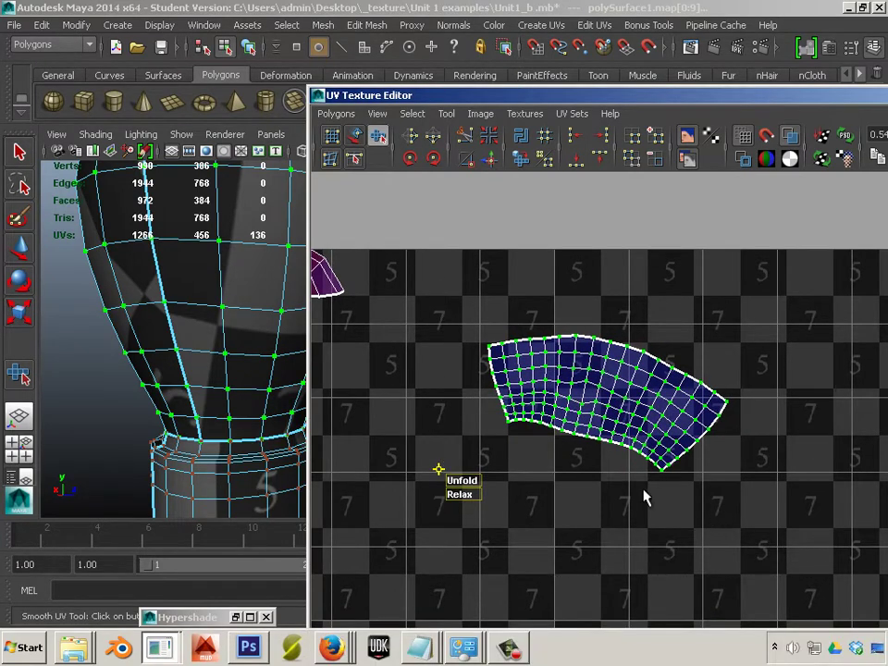
pyautogui.scroll(-6, 224, 372)
pyautogui.rightClick(592, 403)
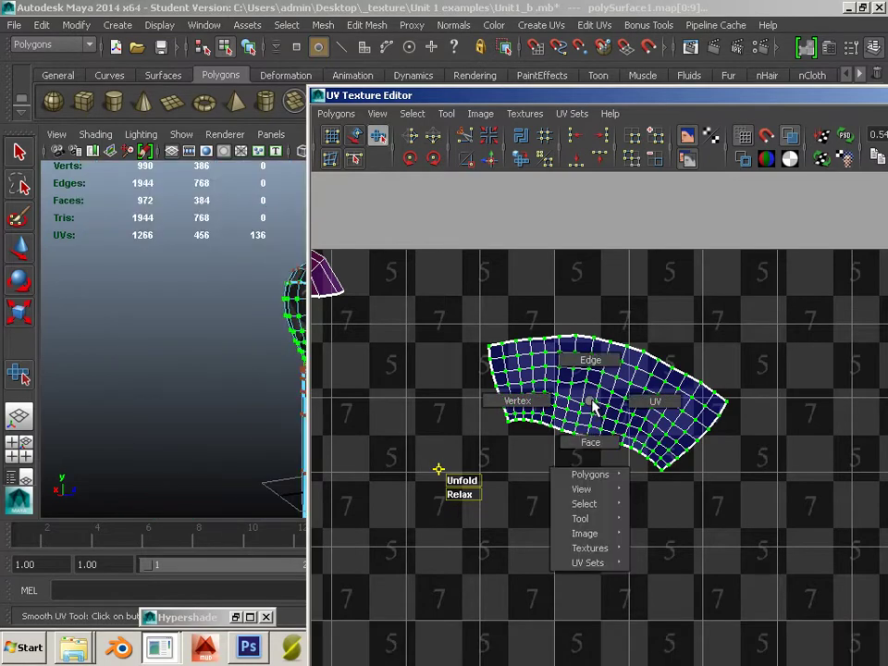
pyautogui.press('r')
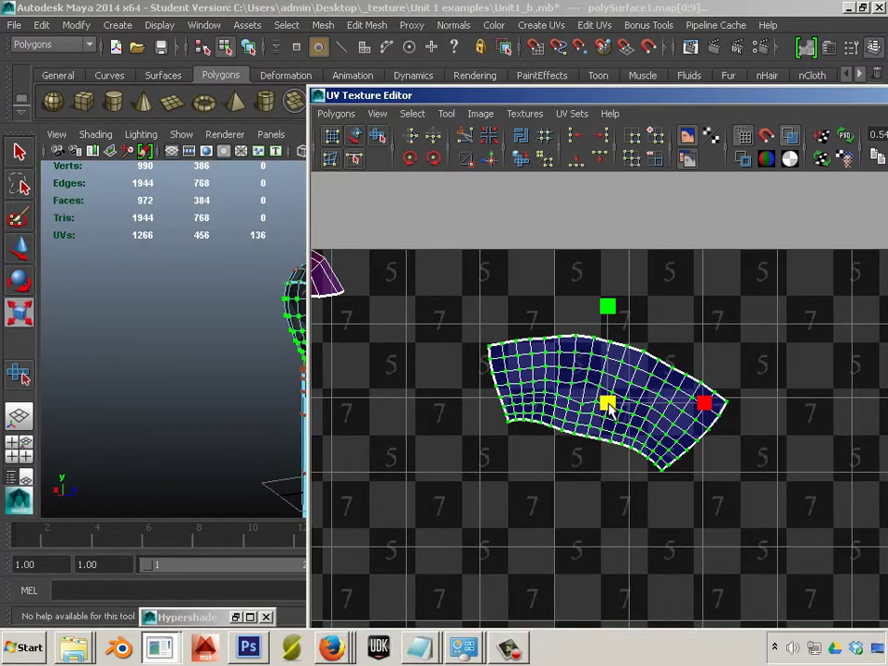
pyautogui.moveTo(609, 404); pyautogui.dragTo(708, 470)
pyautogui.keyDown('alt'); pyautogui.moveTo(248, 343); pyautogui.dragTo(131, 347, button='middle'); pyautogui.keyUp('alt')
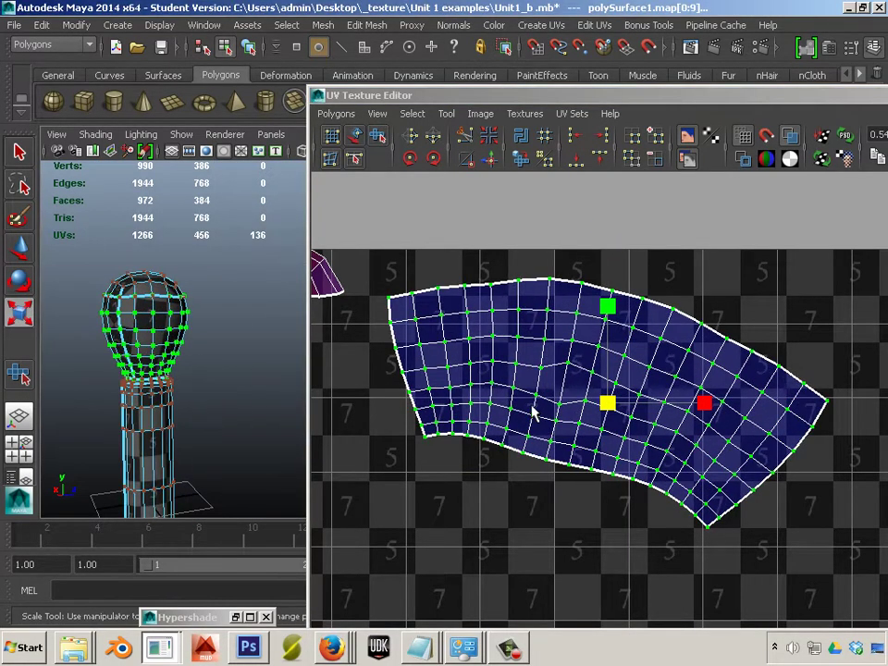
# Rotate the unfolded lower shell counterclockwise until it sits level as an arch, and scale it up further
pyautogui.press('e')
pyautogui.press('w')
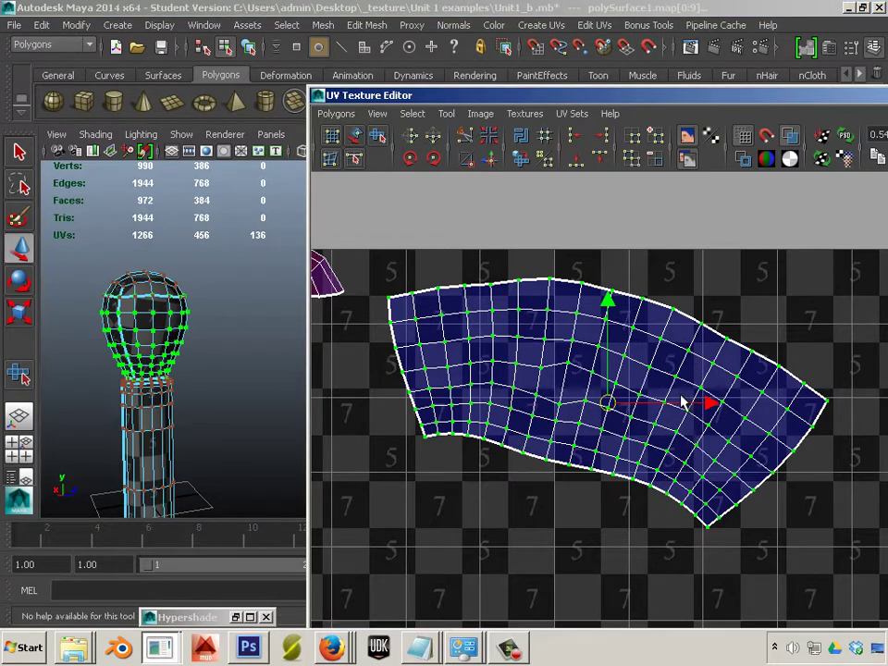
pyautogui.press('e')
pyautogui.moveTo(698, 383); pyautogui.dragTo(696, 359)
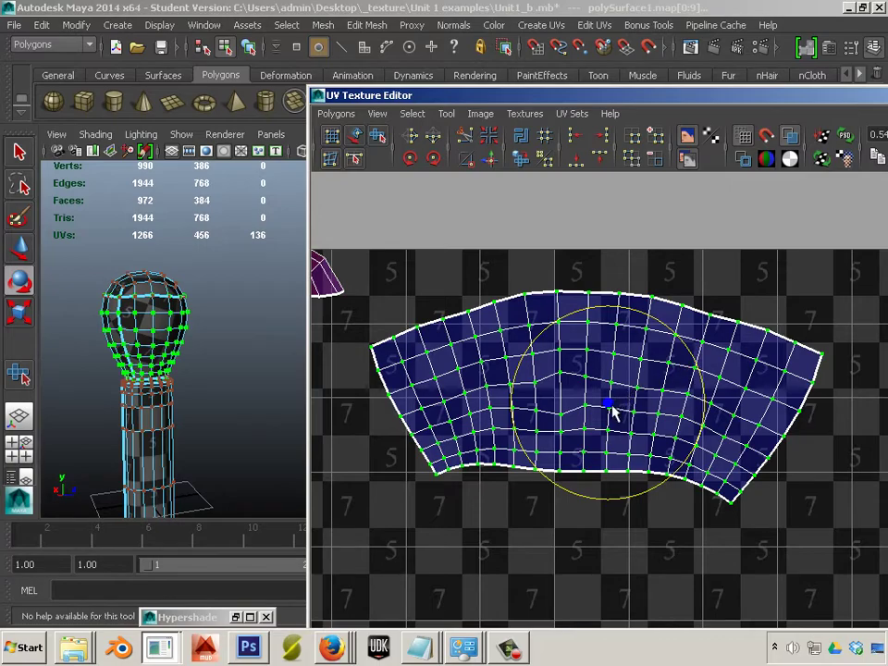
pyautogui.press('r')
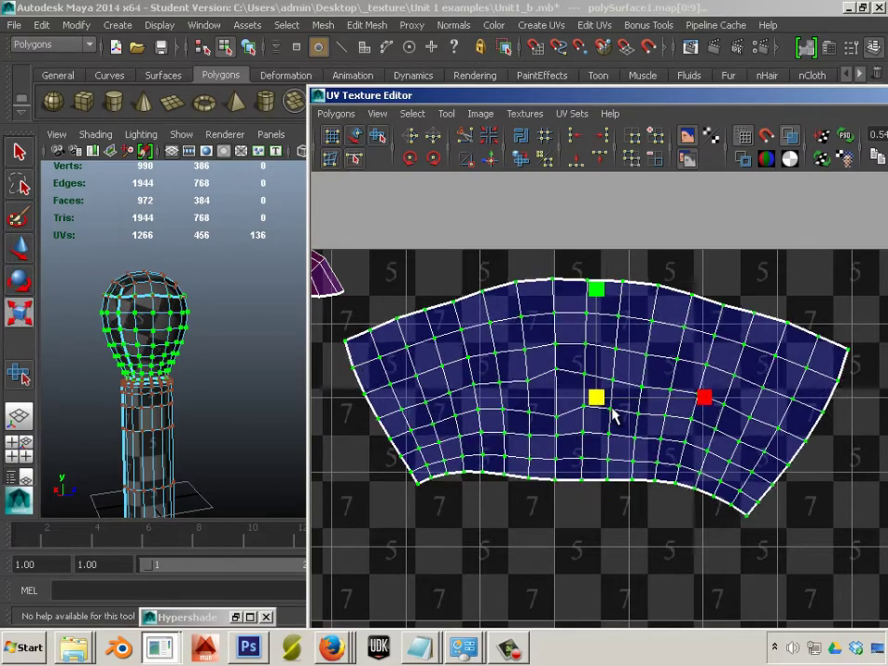
pyautogui.moveTo(596, 398)
pyautogui.mouseDown()
pyautogui.moveTo(555, 398)
pyautogui.moveTo(653, 435)
pyautogui.moveTo(595, 432)
pyautogui.moveTo(634, 436)
pyautogui.moveTo(600, 404)
pyautogui.moveTo(686, 432)
pyautogui.moveTo(632, 420)
pyautogui.mouseUp()
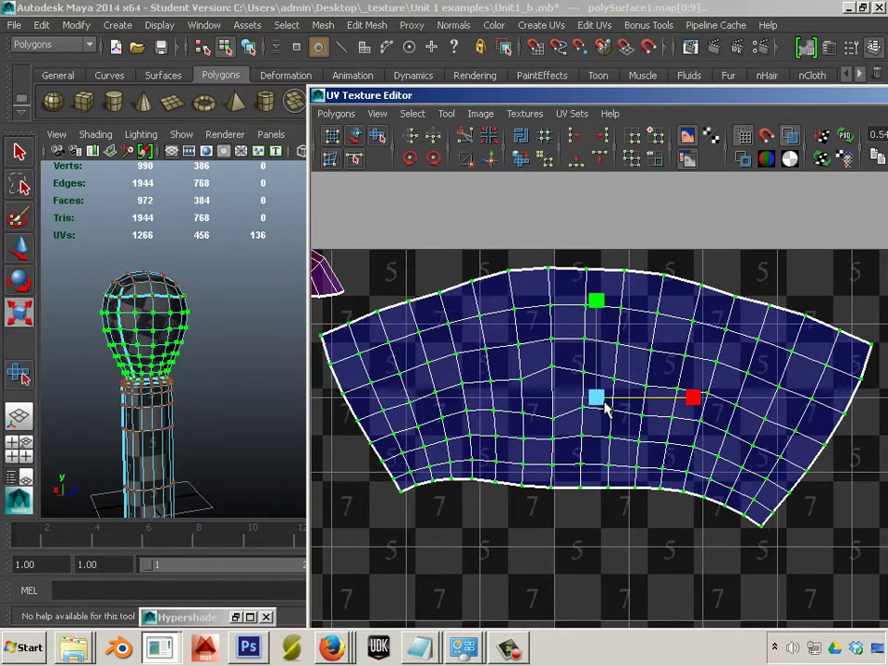
pyautogui.moveTo(599, 404)
pyautogui.mouseDown()
pyautogui.moveTo(610, 404)
pyautogui.moveTo(600, 399)
pyautogui.moveTo(603, 407)
pyautogui.mouseUp()
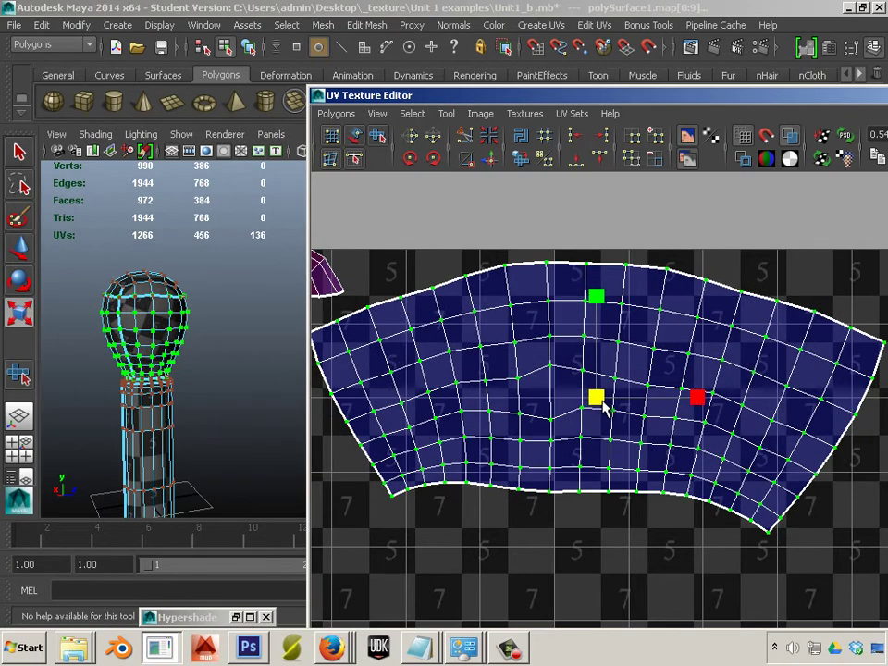
# Select all faces of the ball's cap shell in the UV layout
pyautogui.click(416, 269)
pyautogui.keyDown('alt'); pyautogui.moveTo(432, 307); pyautogui.dragTo(631, 384, button='middle'); pyautogui.keyUp('alt')
pyautogui.moveTo(451, 332); pyautogui.dragTo(525, 336, button='right')
pyautogui.moveTo(362, 288); pyautogui.dragTo(541, 388)
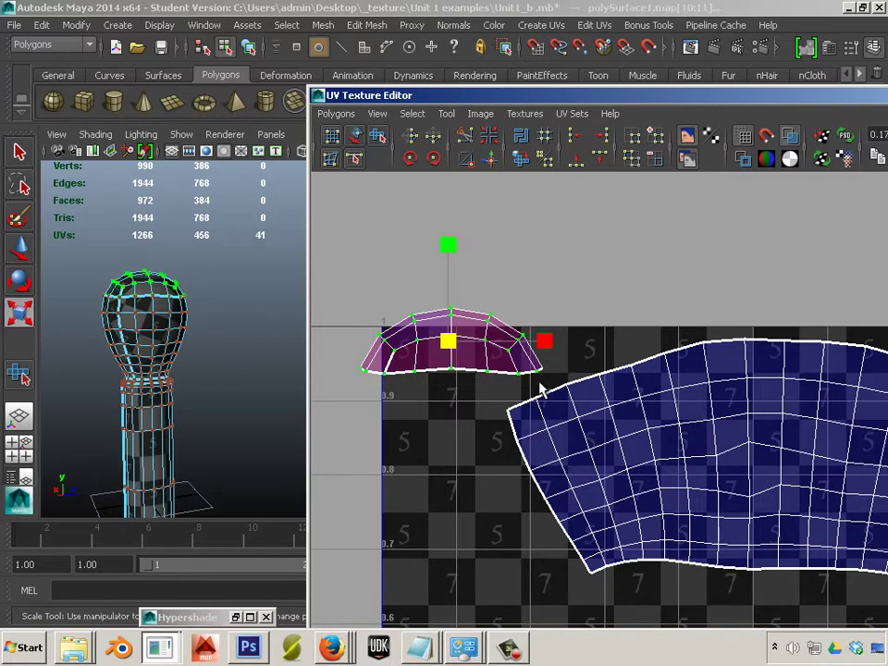
pyautogui.click(250, 331)
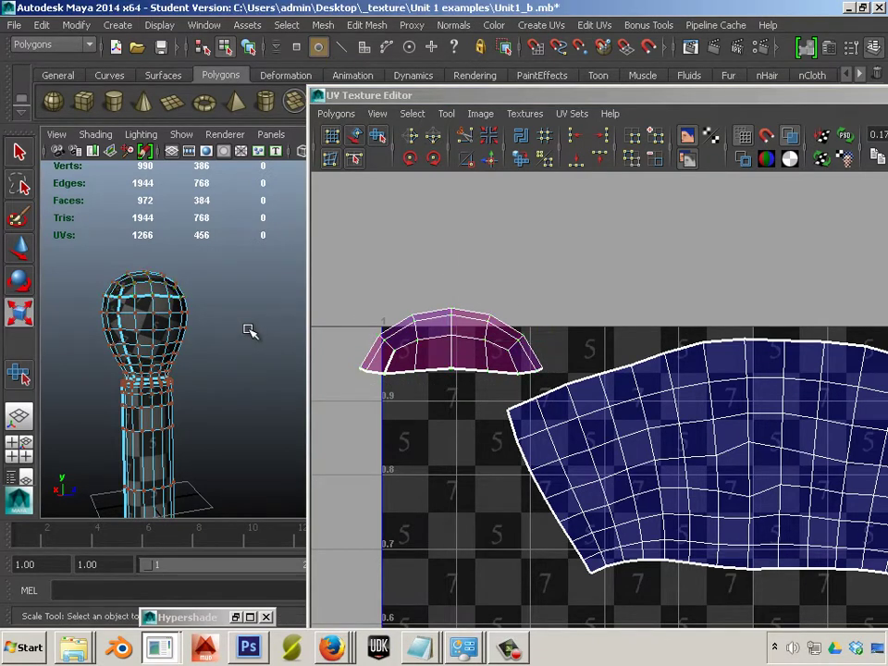
pyautogui.moveTo(418, 350); pyautogui.dragTo(480, 346, button='right')
pyautogui.moveTo(363, 321); pyautogui.dragTo(544, 391)
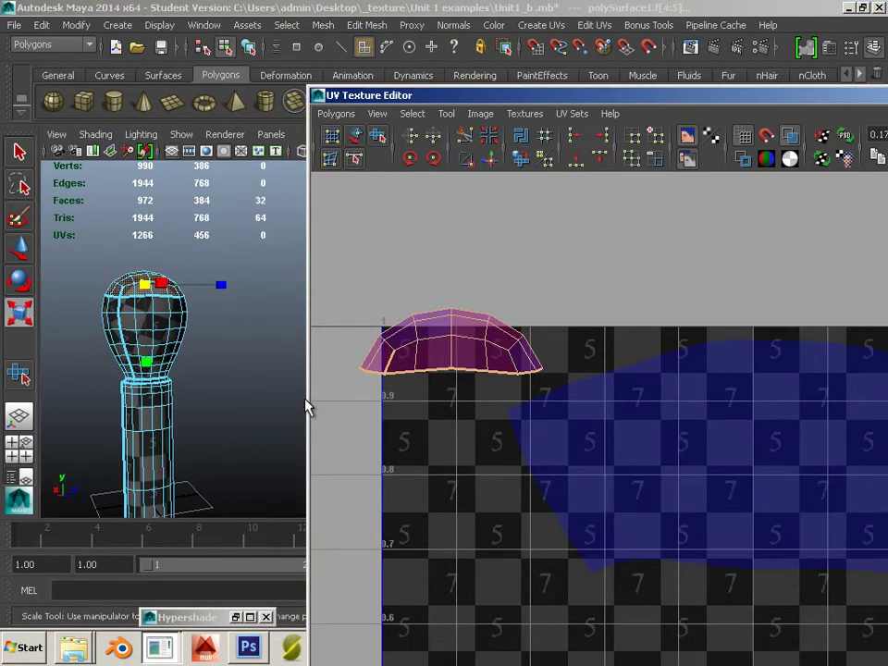
# Apply Planar Mapping to the selected cap faces, projecting them from the top view
pyautogui.click(20, 449)
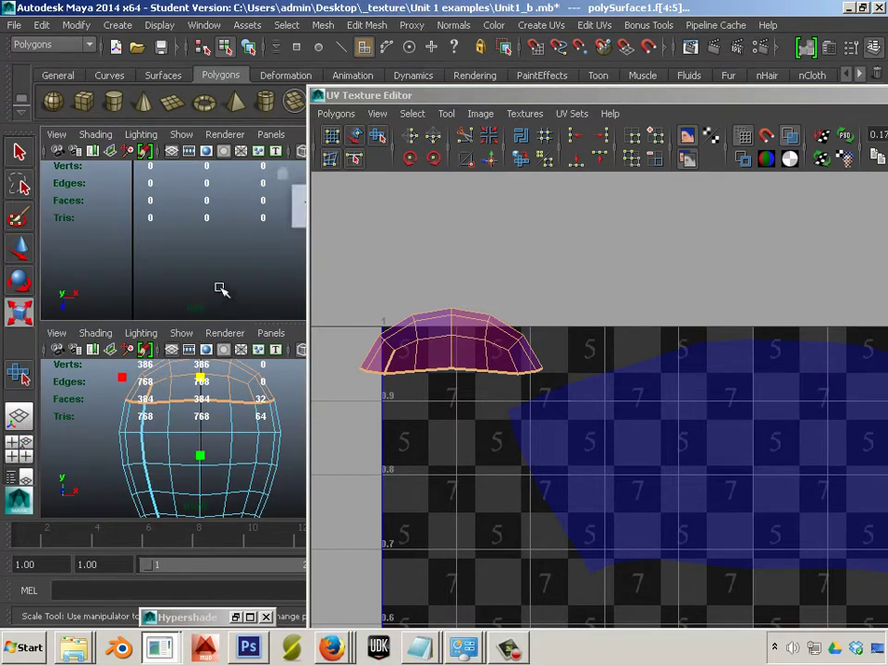
pyautogui.moveTo(398, 97); pyautogui.dragTo(744, 150)
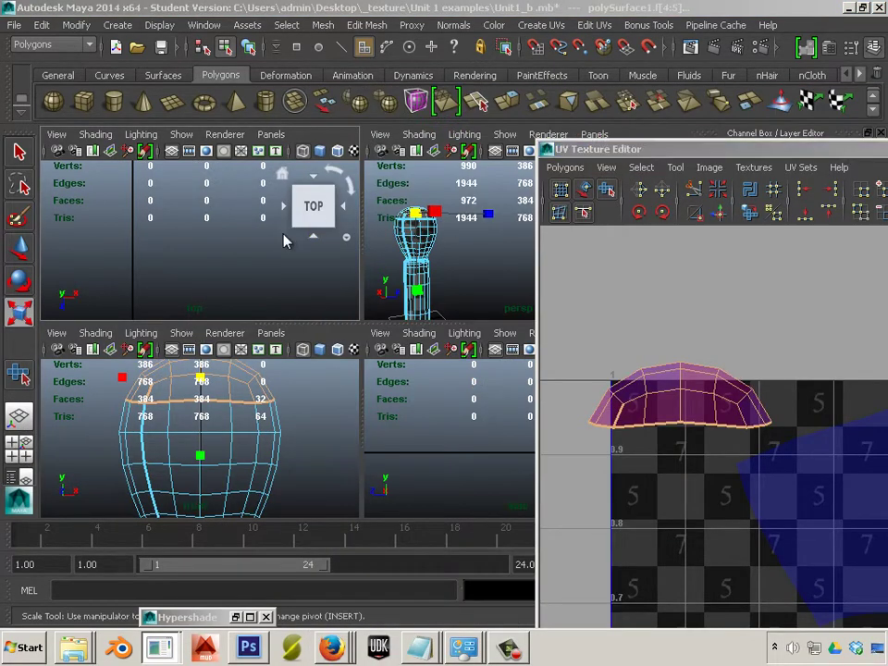
pyautogui.press('space')
pyautogui.press('f')
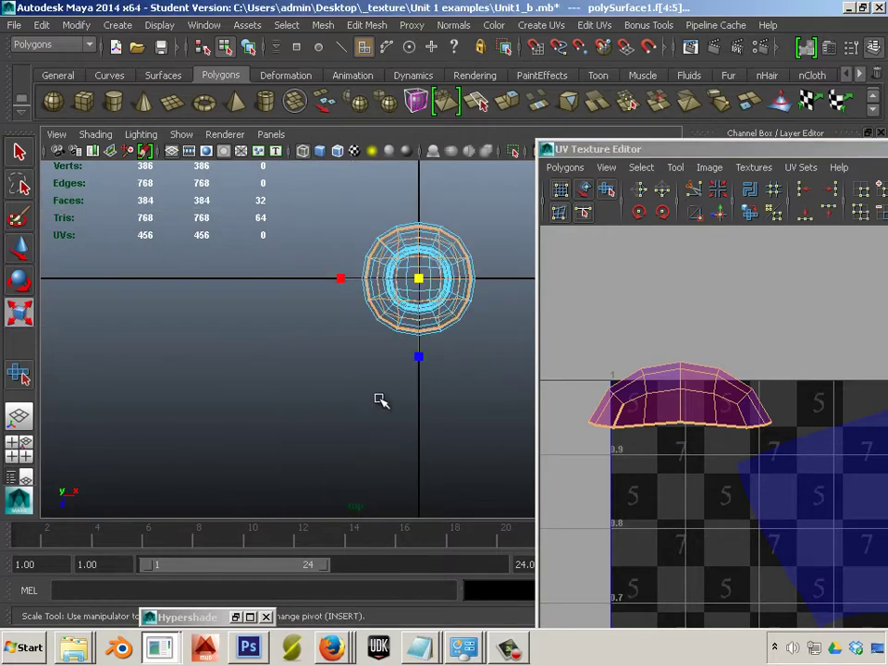
pyautogui.click(553, 26)
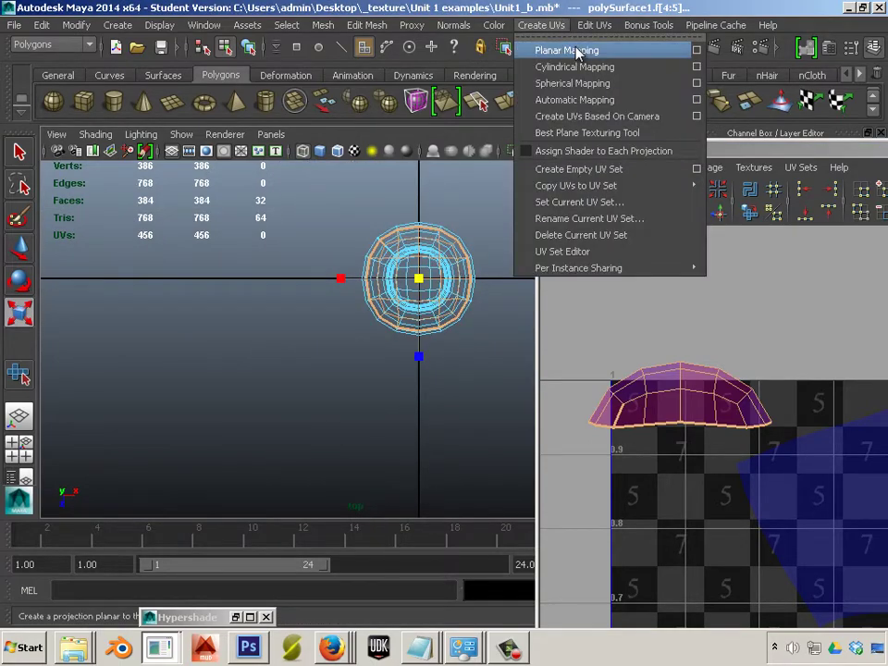
pyautogui.click(577, 51)
pyautogui.moveTo(683, 150); pyautogui.dragTo(231, 47)
pyautogui.scroll(-6, 435, 420)
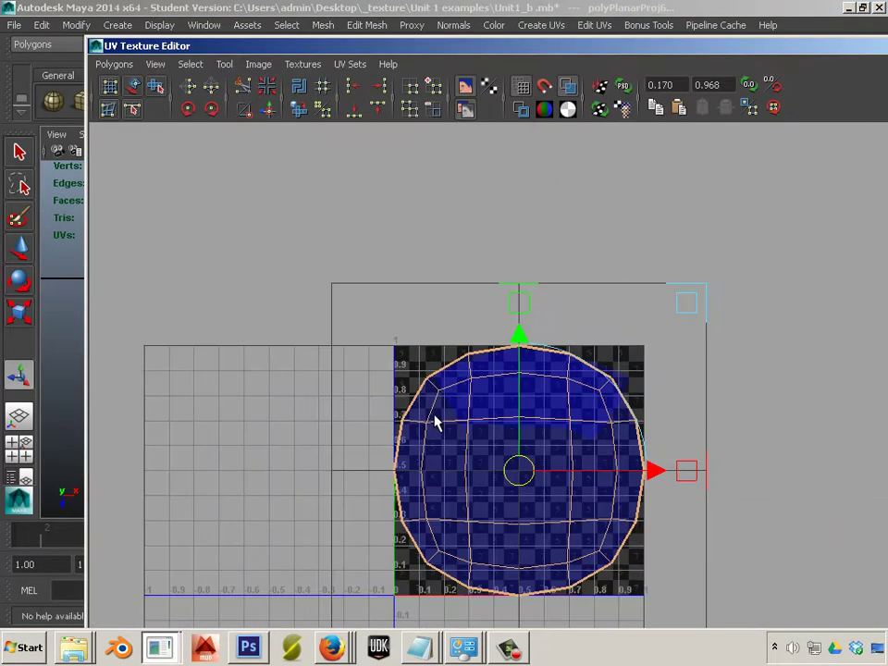
pyautogui.keyDown('alt'); pyautogui.moveTo(506, 475); pyautogui.dragTo(452, 405, button='middle'); pyautogui.keyUp('alt')
pyautogui.scroll(2, 453, 409)
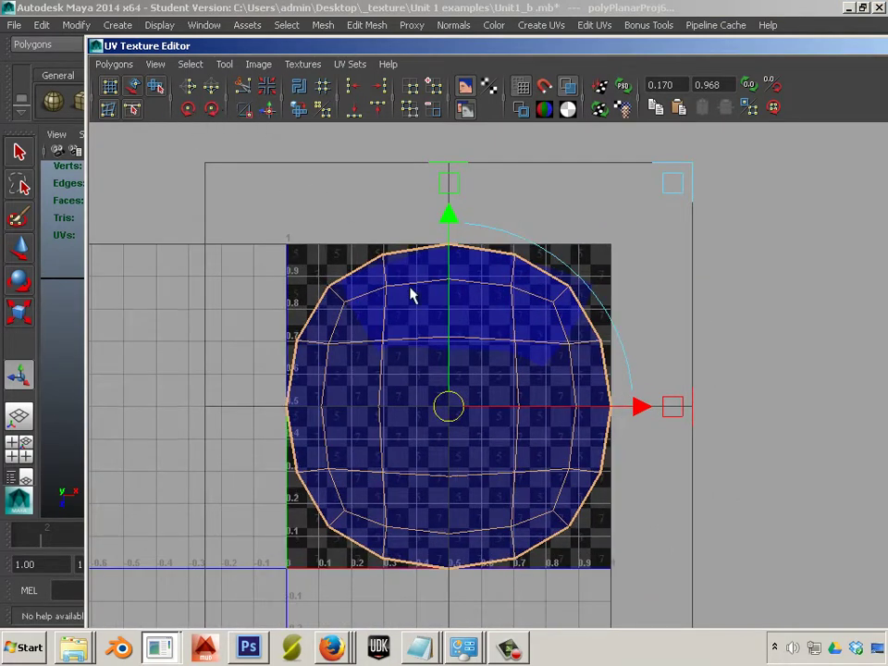
# Select the whole cap shell's UVs and unfold them slightly with the Smooth UV tool
pyautogui.moveTo(441, 295); pyautogui.dragTo(284, 216, button='right')
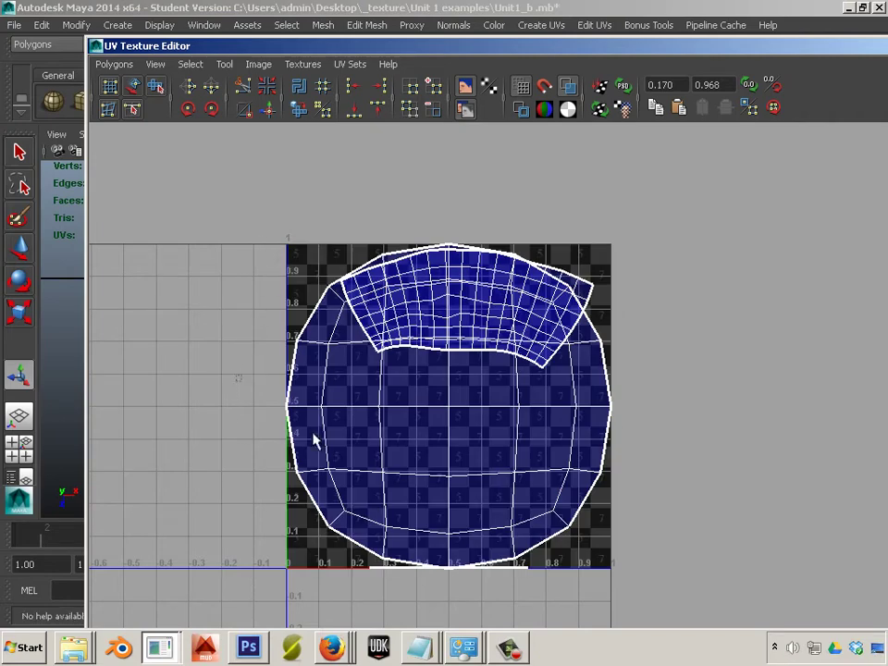
pyautogui.click(321, 421)
pyautogui.keyDown('ctrl'); pyautogui.moveTo(319, 423); pyautogui.dragTo(374, 404, button='right'); pyautogui.keyUp('ctrl')
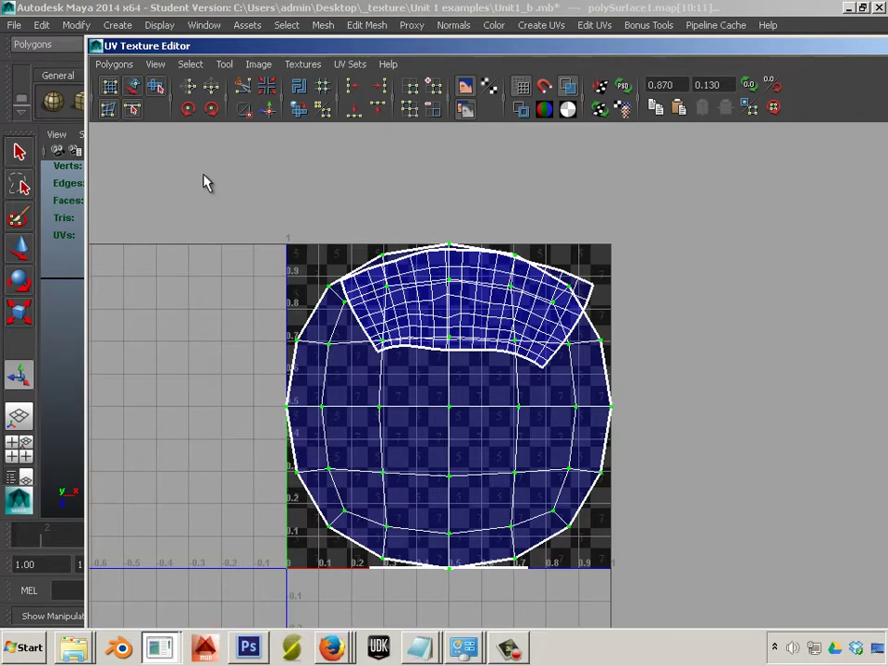
pyautogui.click(157, 88)
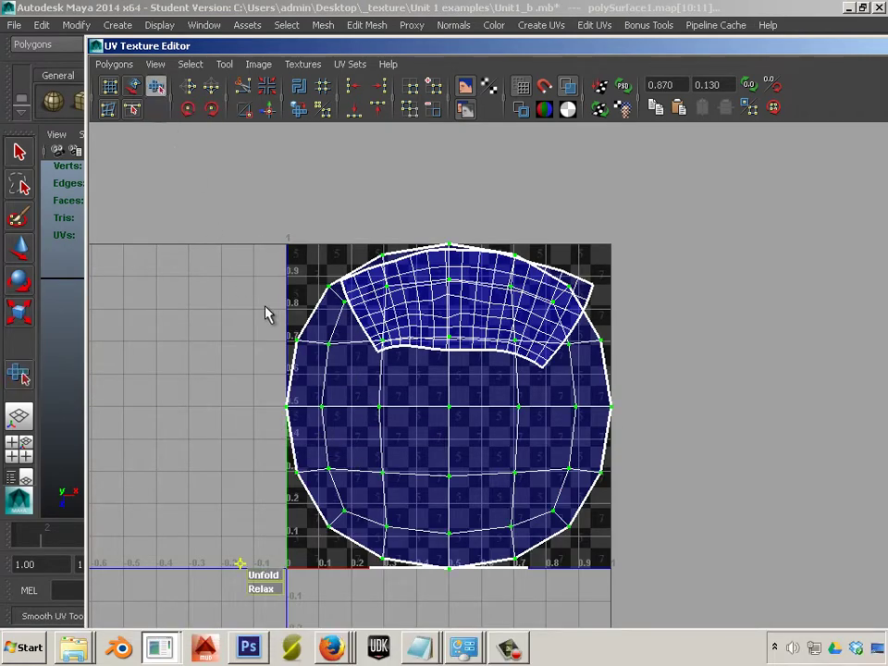
pyautogui.moveTo(256, 577); pyautogui.dragTo(380, 583)
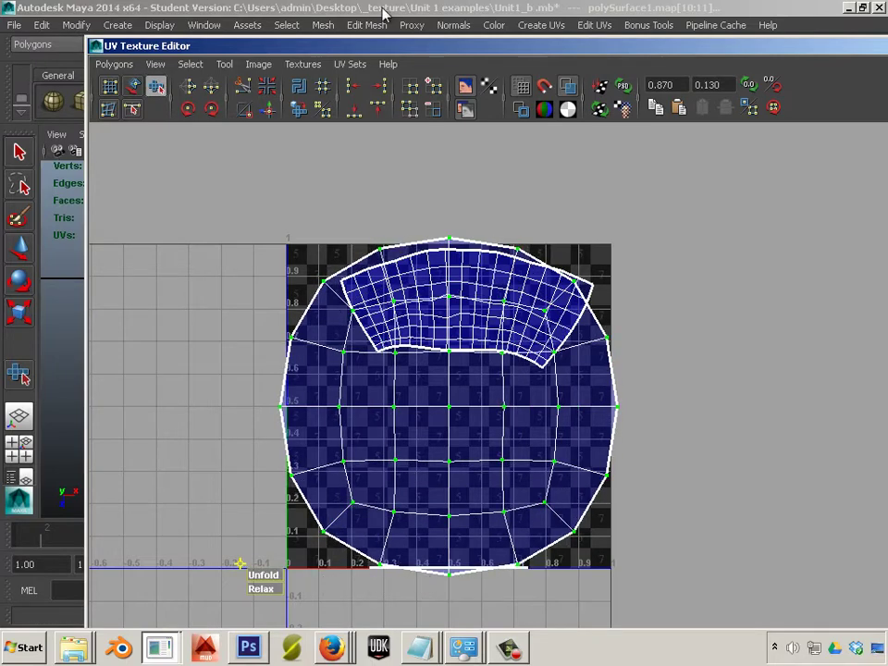
# Return to the perspective view and examine the checker on the ball's cap and lower part
pyautogui.moveTo(342, 52); pyautogui.dragTo(660, 57)
pyautogui.press('q')
pyautogui.press('f')
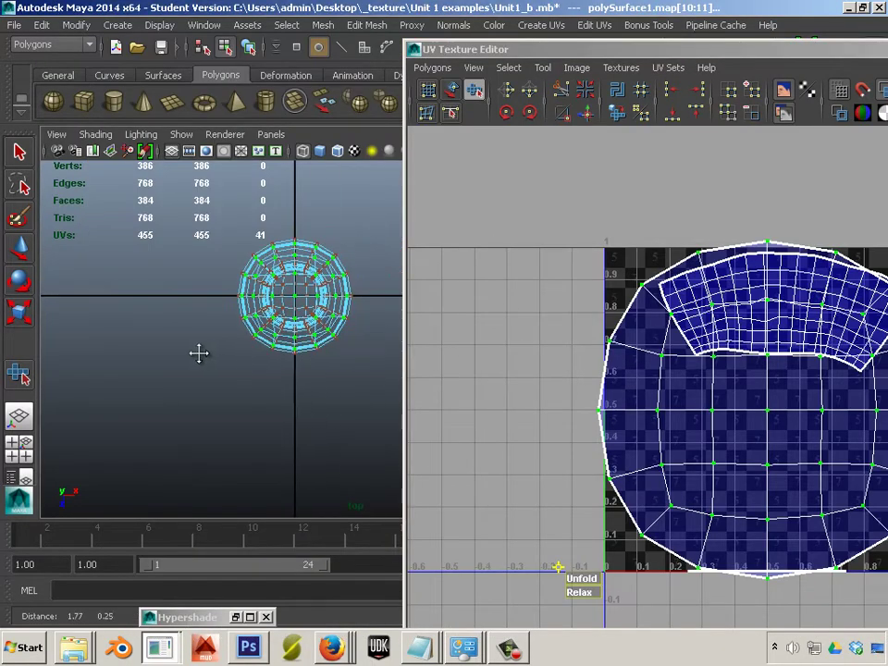
pyautogui.click(205, 352)
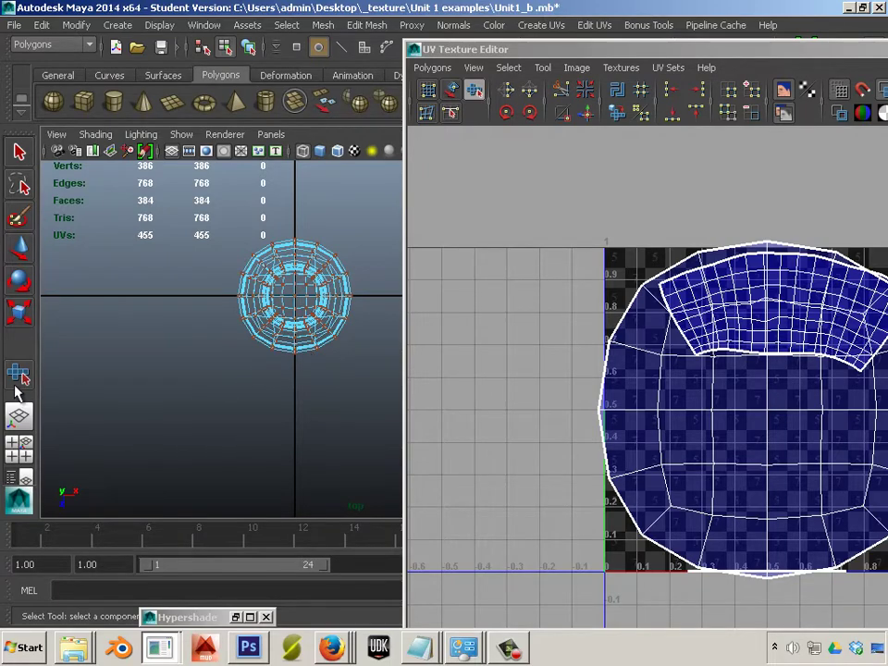
pyautogui.click(18, 417)
pyautogui.keyDown('alt'); pyautogui.moveTo(109, 407); pyautogui.dragTo(346, 335, button='middle'); pyautogui.keyUp('alt')
pyautogui.keyDown('alt'); pyautogui.moveTo(270, 326); pyautogui.dragTo(278, 367); pyautogui.keyUp('alt')
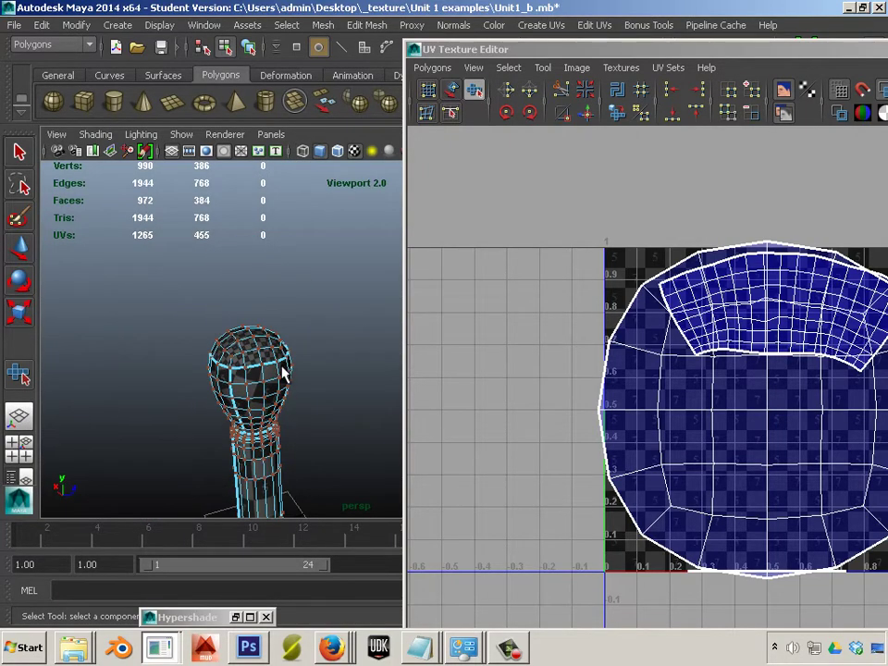
pyautogui.keyDown('alt'); pyautogui.moveTo(278, 368); pyautogui.dragTo(209, 368, button='middle'); pyautogui.keyUp('alt')
pyautogui.scroll(3, 207, 367)
pyautogui.keyDown('alt'); pyautogui.moveTo(163, 396); pyautogui.dragTo(253, 302, button='middle'); pyautogui.keyUp('alt')
# Select all UVs of the cap shell and scale them down until its checker size matches the lower shell's
pyautogui.keyDown('alt'); pyautogui.moveTo(704, 435); pyautogui.dragTo(557, 455, button='middle'); pyautogui.keyUp('alt')
pyautogui.keyDown('ctrl'); pyautogui.moveTo(597, 440); pyautogui.dragTo(662, 418, button='right'); pyautogui.keyUp('ctrl')
pyautogui.press('w')
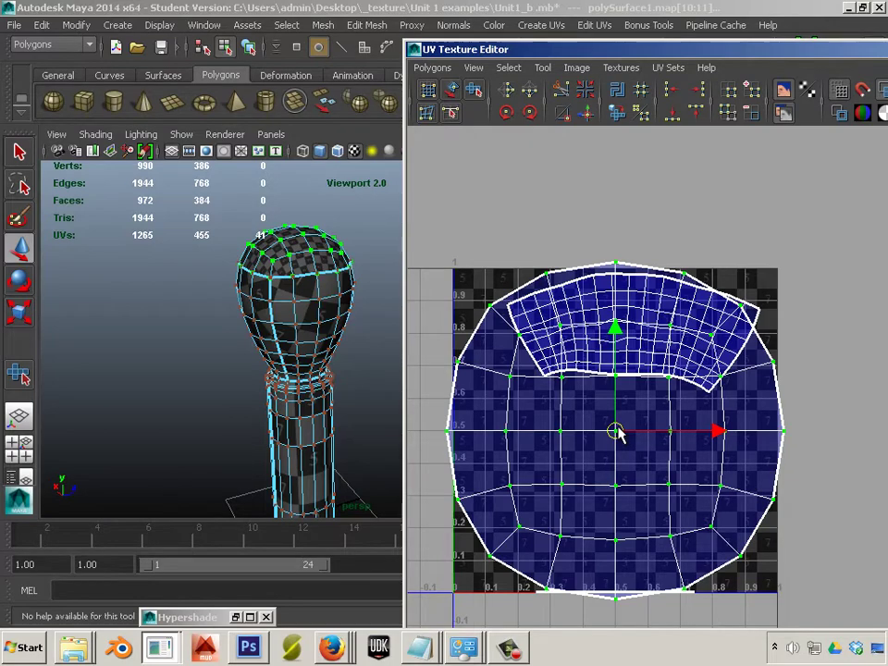
pyautogui.press('r')
pyautogui.moveTo(614, 432); pyautogui.dragTo(654, 504)
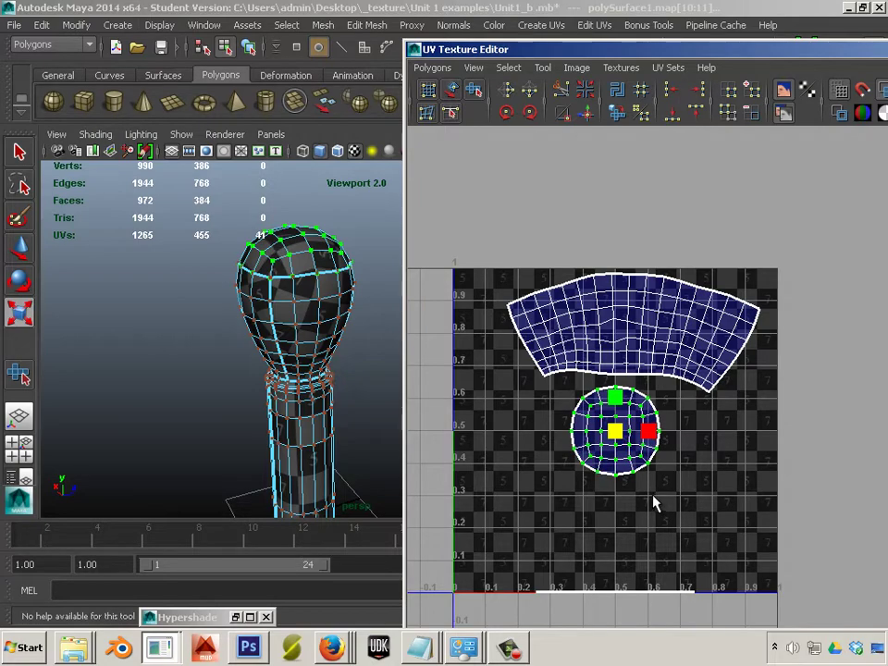
# Select the UVs of the flat shell collapsed along the lower edge of the UV square and convert the selection to faces
pyautogui.press('=')
pyautogui.rightClick(636, 461)
pyautogui.moveTo(648, 468); pyautogui.dragTo(701, 462, button='right')
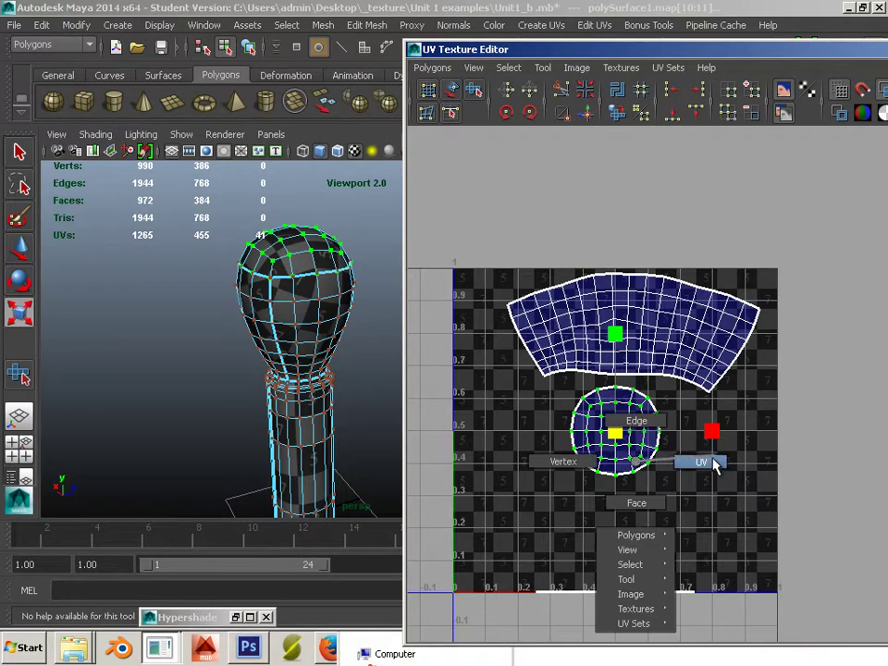
pyautogui.scroll(-5, 682, 469)
pyautogui.keyDown('alt'); pyautogui.moveTo(509, 456); pyautogui.dragTo(476, 422, button='middle'); pyautogui.keyUp('alt')
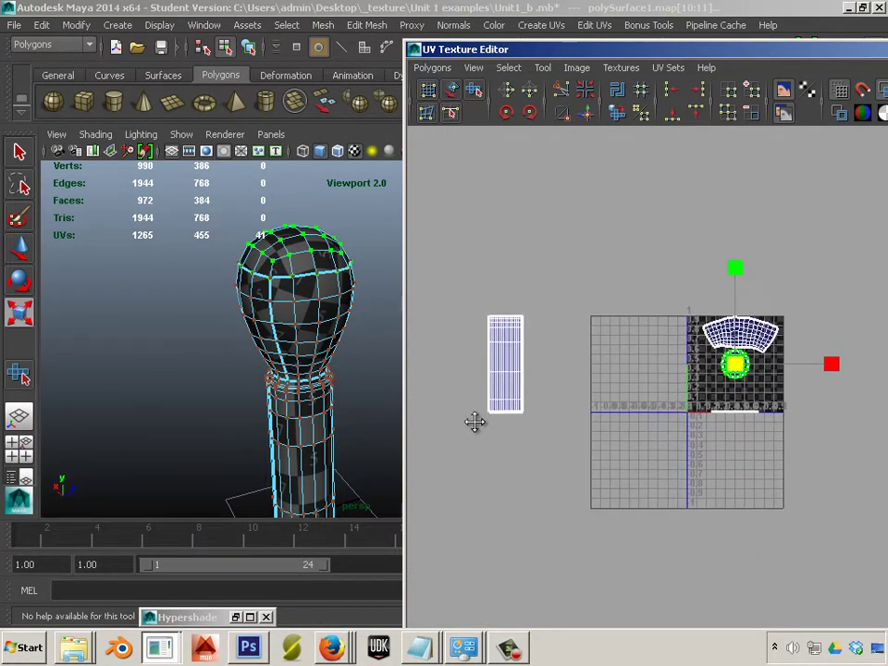
pyautogui.scroll(5, 647, 437)
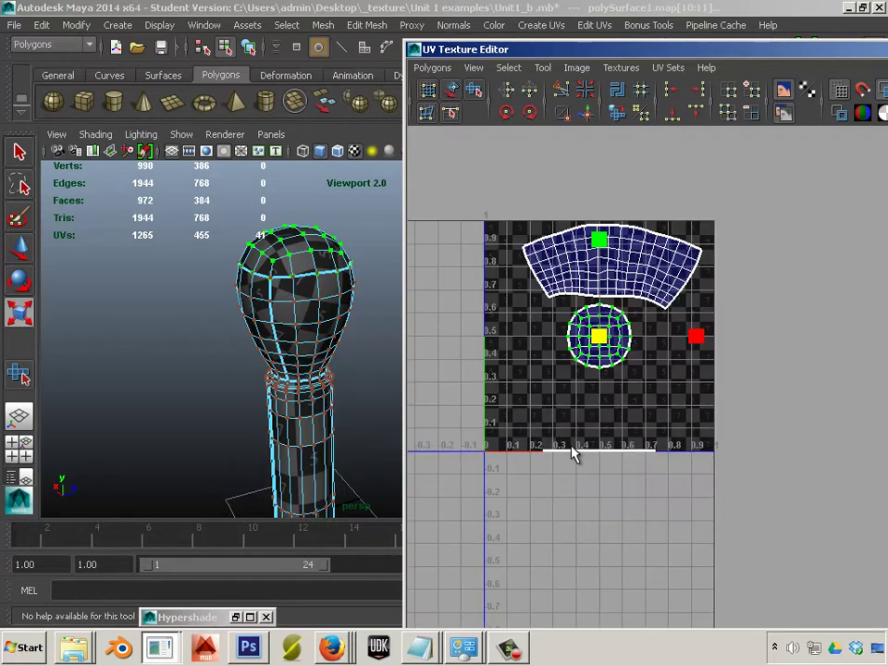
pyautogui.moveTo(574, 451); pyautogui.dragTo(611, 442, button='right')
pyautogui.moveTo(523, 423); pyautogui.dragTo(653, 493)
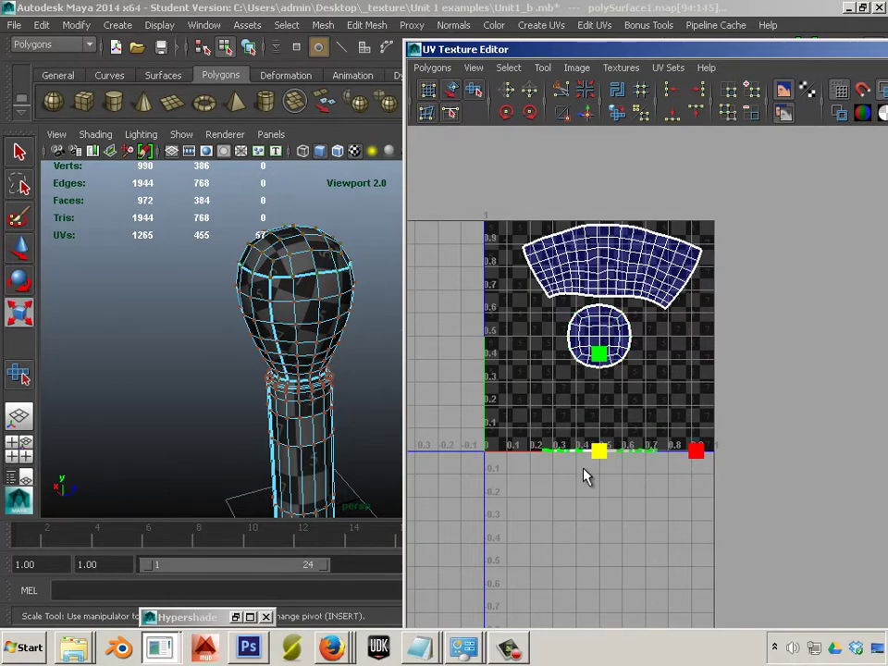
pyautogui.moveTo(587, 458); pyautogui.dragTo(586, 490, button='right')
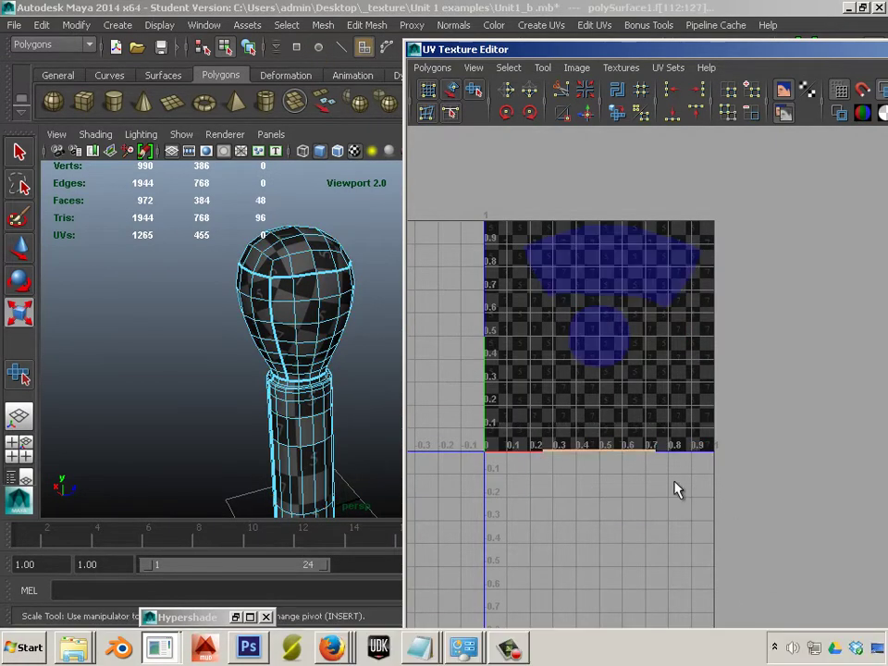
# Apply Planar Mapping to the selected column end faces, projecting them from the top view
pyautogui.press('space')
pyautogui.press('space')
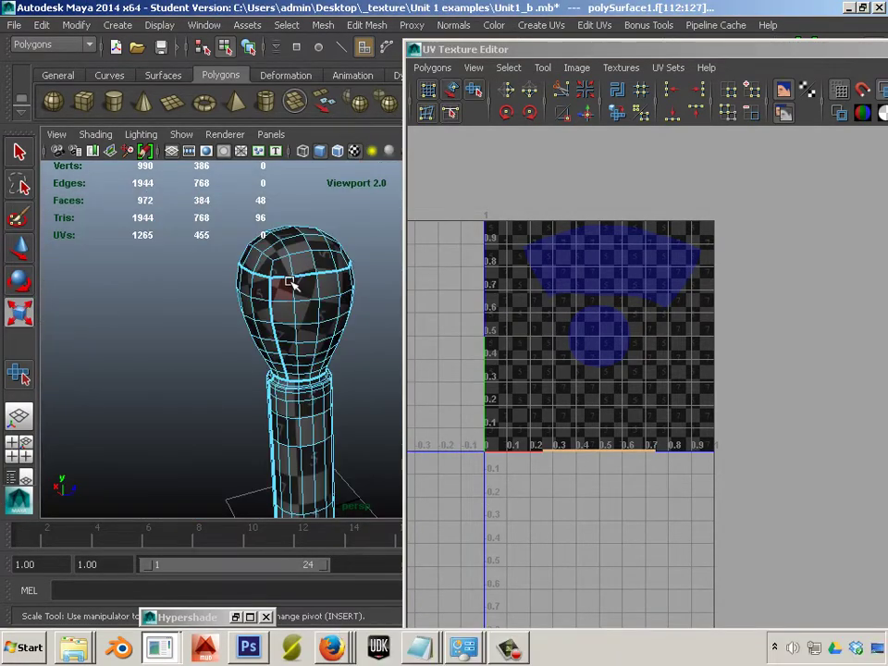
pyautogui.press('space')
pyautogui.click(554, 28)
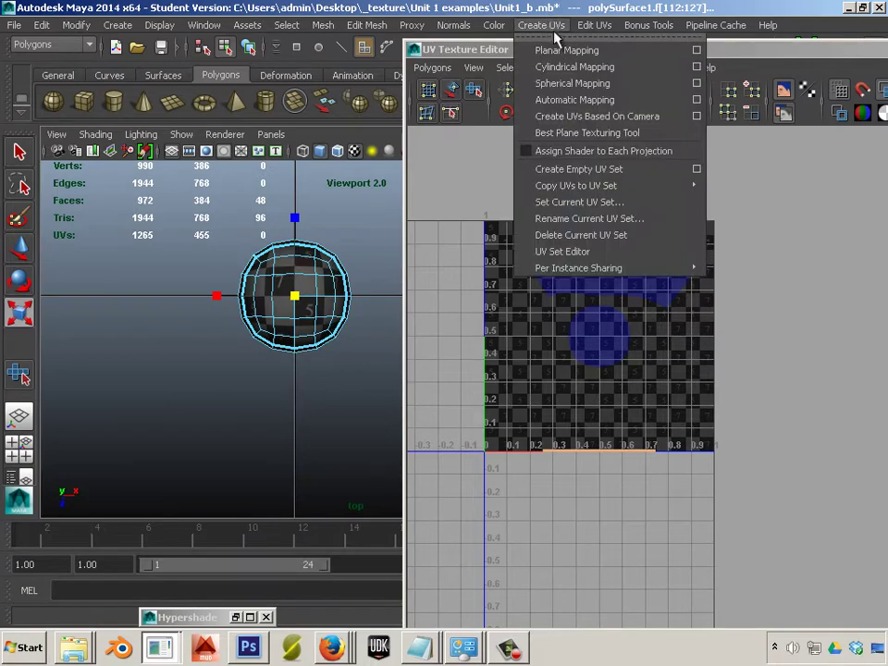
pyautogui.click(567, 50)
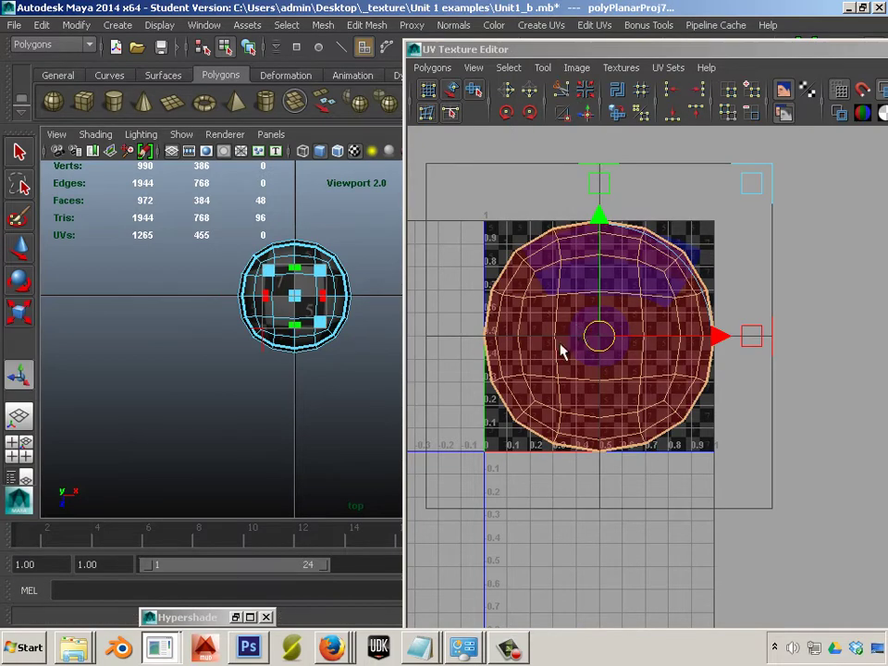
pyautogui.scroll(2, 554, 345)
pyautogui.scroll(-1, 557, 346)
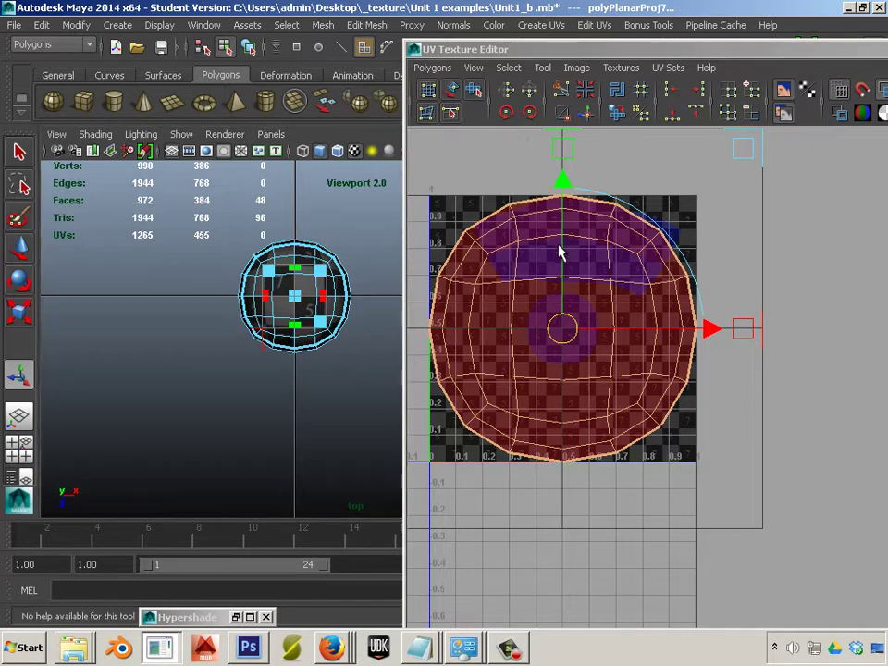
# Select the UVs of the newly projected round shell and unfold them slightly with the Smooth UV tool
pyautogui.keyDown('ctrl'); pyautogui.moveTo(558, 251); pyautogui.dragTo(621, 234, button='right'); pyautogui.keyUp('ctrl')
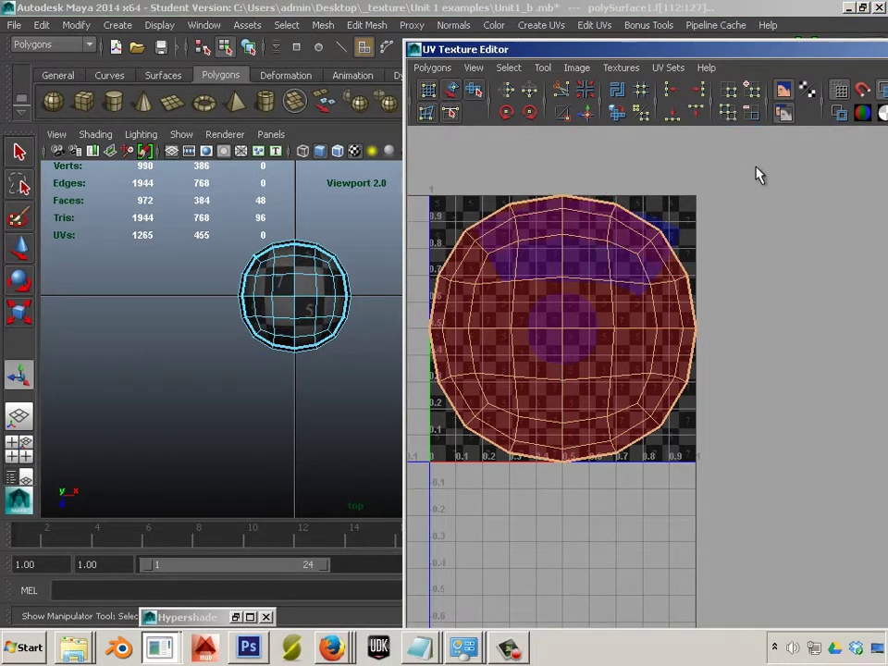
pyautogui.moveTo(550, 414); pyautogui.dragTo(678, 361, button='right')
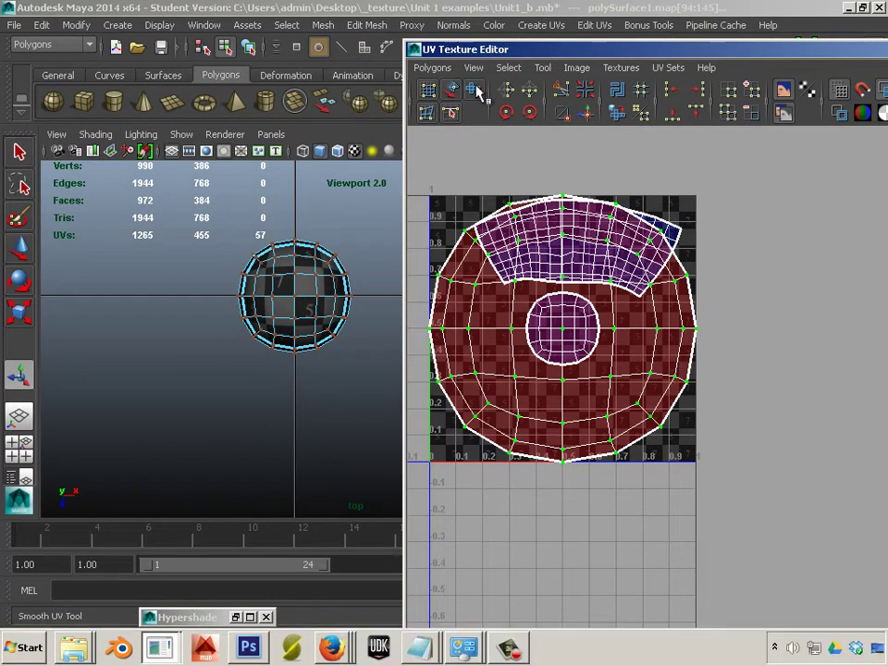
pyautogui.click(507, 91)
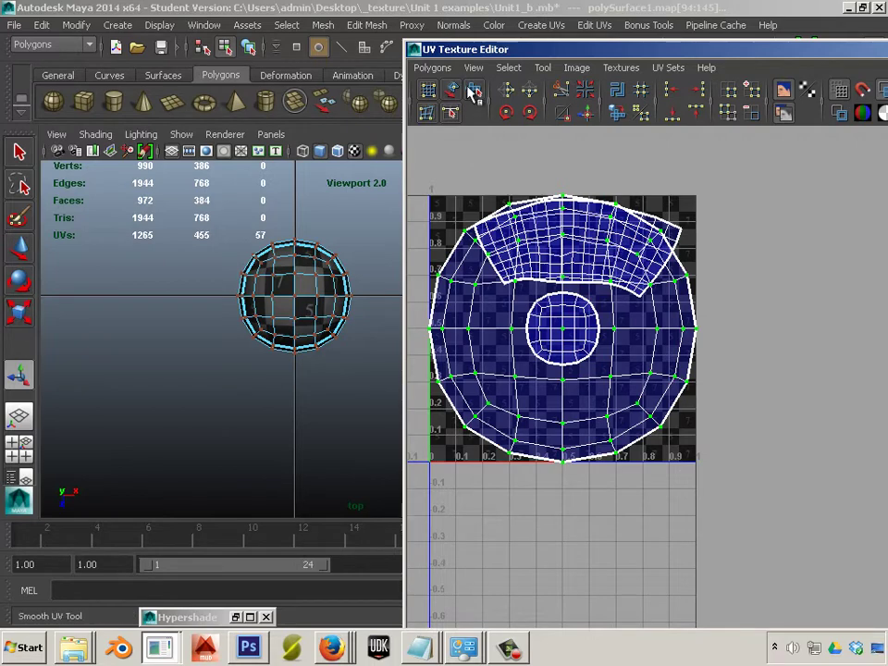
pyautogui.click(474, 91)
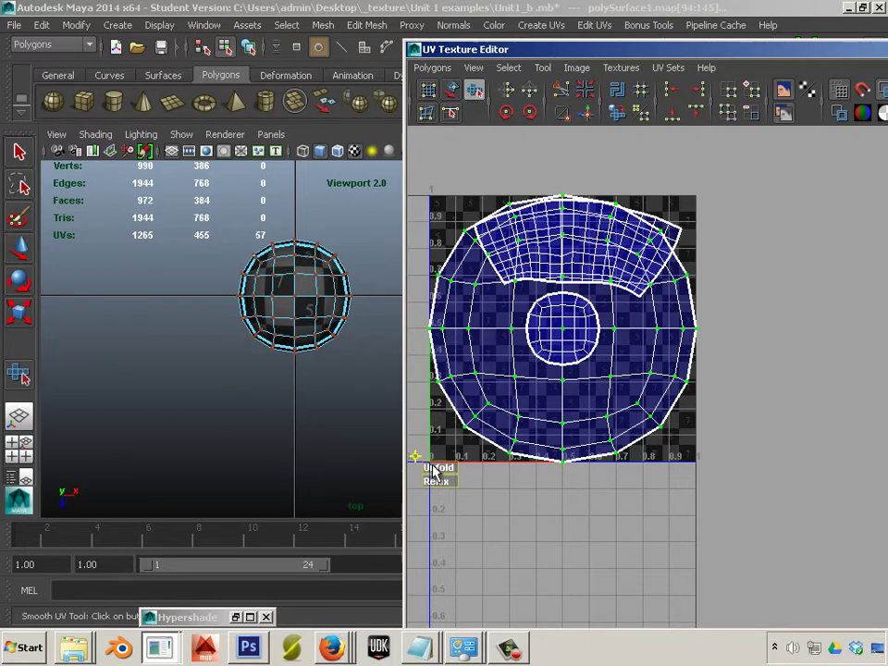
pyautogui.moveTo(435, 470); pyautogui.dragTo(671, 490)
pyautogui.click(646, 451)
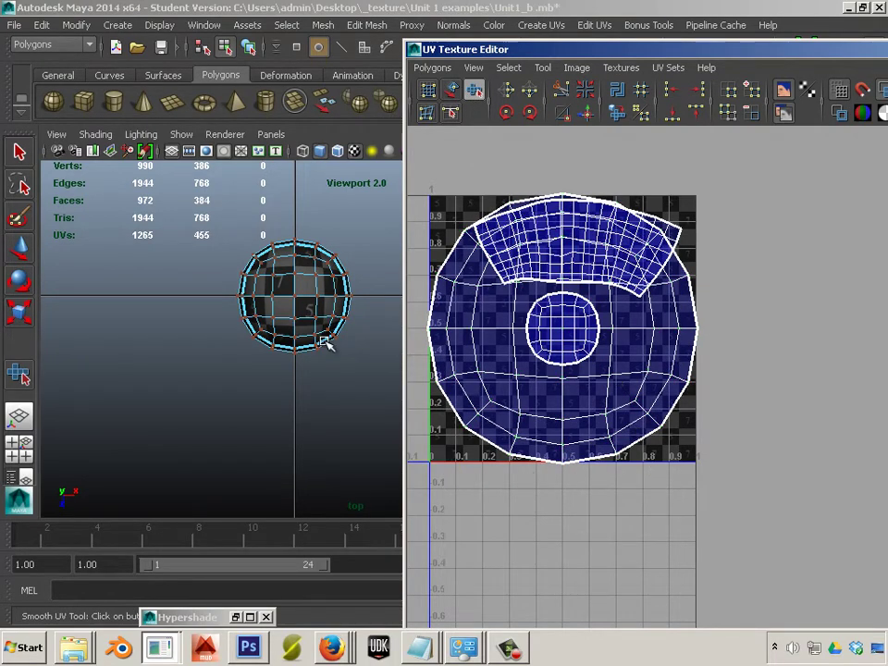
# In the perspective view, select the column end's whole UV shell and scale it down to about half the ball cap shell's width
pyautogui.click(318, 398)
pyautogui.press('space')
pyautogui.keyDown('alt'); pyautogui.moveTo(318, 398); pyautogui.dragTo(305, 306, button='middle'); pyautogui.keyUp('alt')
pyautogui.moveTo(306, 305)
pyautogui.keyDown('alt'); pyautogui.mouseDown()
pyautogui.moveTo(284, 319)
pyautogui.moveTo(307, 314)
pyautogui.moveTo(288, 283)
pyautogui.moveTo(265, 327)
pyautogui.moveTo(305, 334)
pyautogui.moveTo(313, 289)
pyautogui.mouseUp(); pyautogui.keyUp('alt')
pyautogui.moveTo(517, 364); pyautogui.dragTo(585, 367, button='right')
pyautogui.moveTo(549, 368); pyautogui.dragTo(517, 385)
pyautogui.click(515, 376)
pyautogui.keyDown('ctrl'); pyautogui.moveTo(512, 382); pyautogui.dragTo(581, 361, button='right'); pyautogui.keyUp('ctrl')
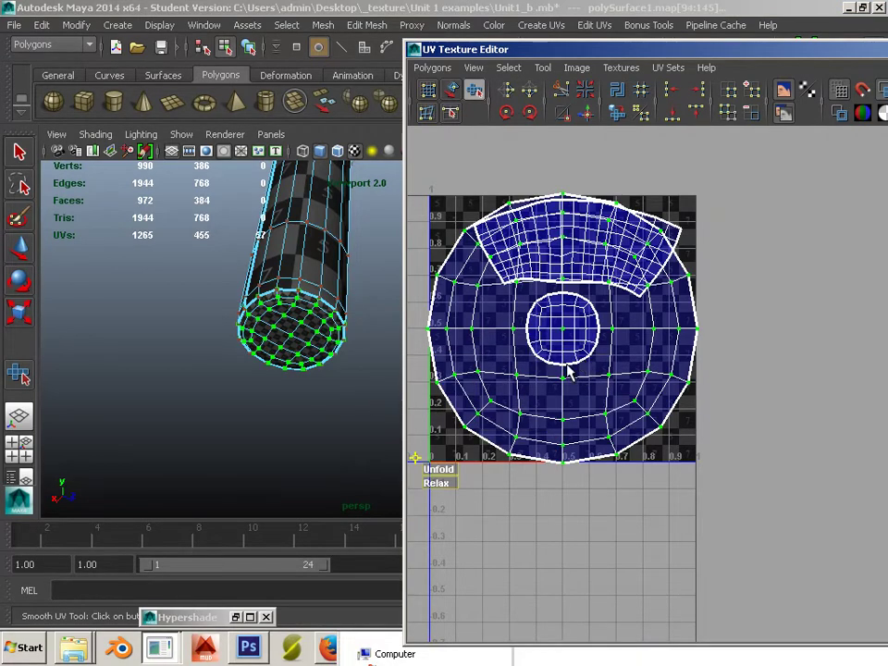
pyautogui.press('r')
pyautogui.moveTo(564, 329); pyautogui.dragTo(631, 394)
pyautogui.scroll(3, 550, 326)
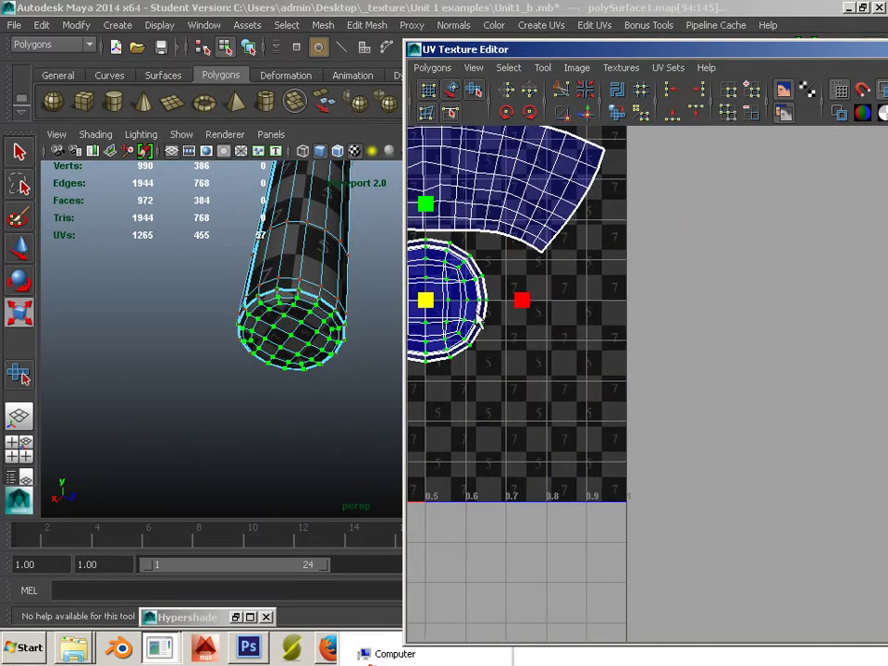
pyautogui.keyDown('alt'); pyautogui.moveTo(475, 315); pyautogui.dragTo(694, 367, button='middle'); pyautogui.keyUp('alt')
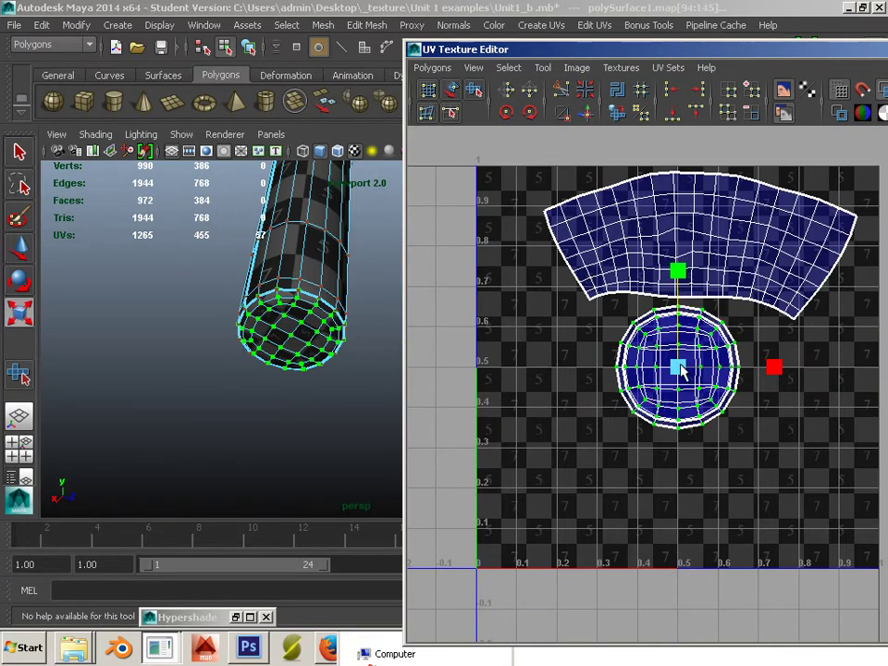
pyautogui.moveTo(696, 370); pyautogui.dragTo(627, 359)
# Select the UVs of all shells, including the column shell outside the UV square, and arrange them with Layout
pyautogui.scroll(-10, 737, 394)
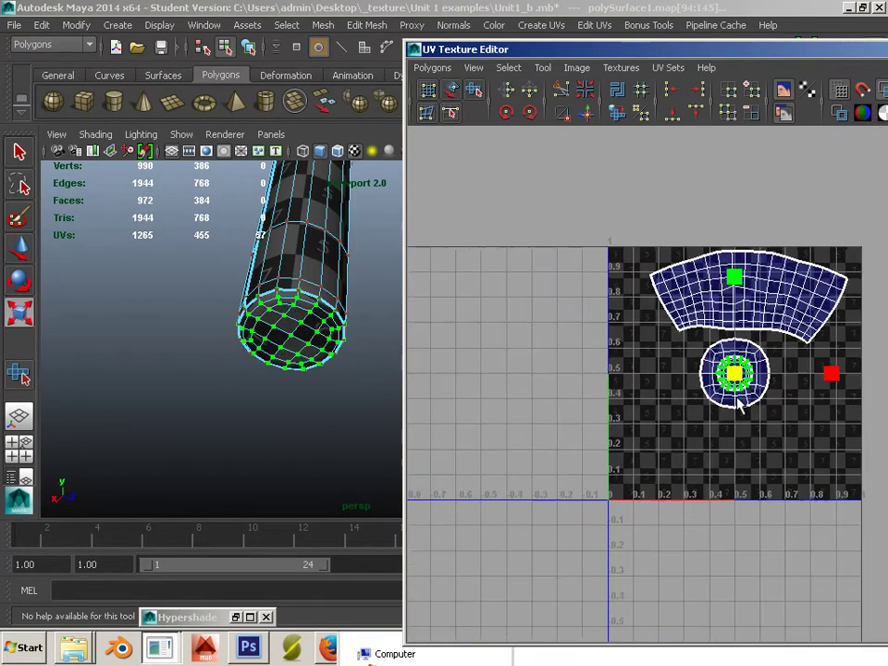
pyautogui.moveTo(787, 379); pyautogui.dragTo(855, 375, button='right')
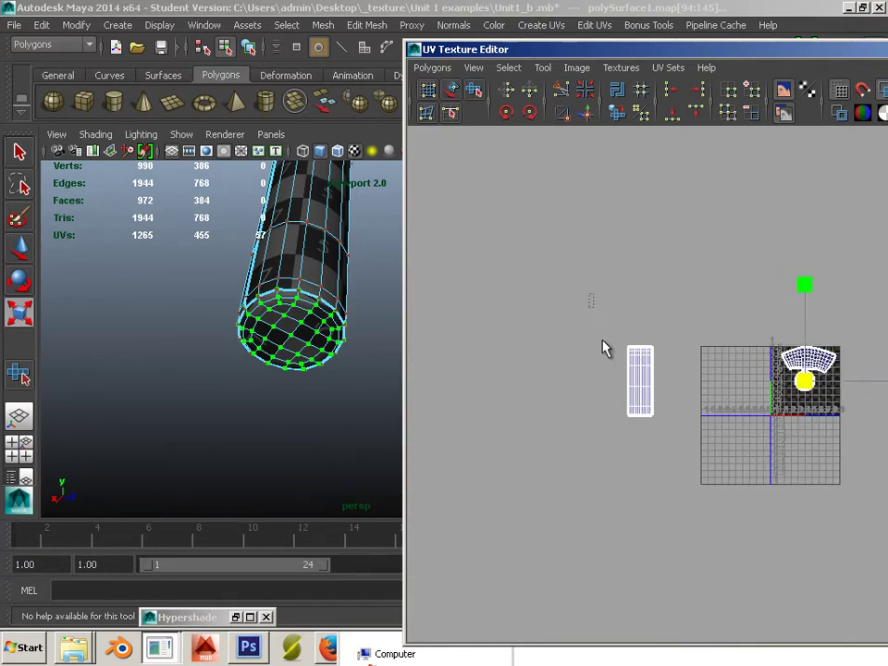
pyautogui.moveTo(602, 339); pyautogui.dragTo(858, 433)
pyautogui.click(432, 68)
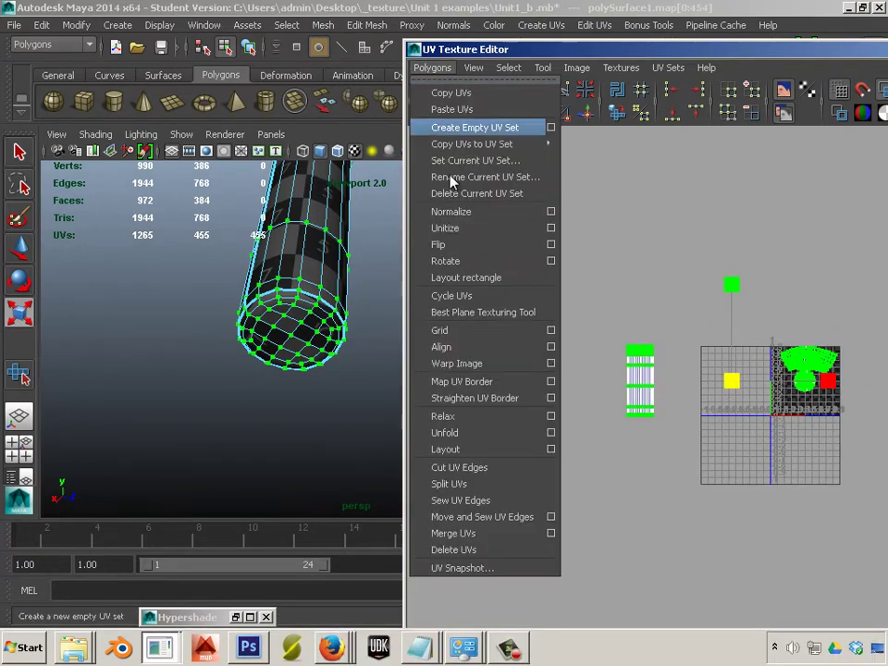
pyautogui.click(487, 449)
# Return to object selection and examine the checker on the ball and column from several angles, deselecting the mesh for a clear view
pyautogui.click(290, 391)
pyautogui.keyDown('alt'); pyautogui.moveTo(192, 280); pyautogui.dragTo(200, 392); pyautogui.keyUp('alt')
pyautogui.keyDown('alt'); pyautogui.moveTo(324, 369); pyautogui.dragTo(259, 402, button='right'); pyautogui.keyUp('alt')
pyautogui.keyDown('alt'); pyautogui.moveTo(259, 402); pyautogui.dragTo(293, 454, button='middle'); pyautogui.keyUp('alt')
pyautogui.moveTo(299, 301); pyautogui.dragTo(355, 276, button='right')
pyautogui.click(334, 283)
pyautogui.click(386, 335)
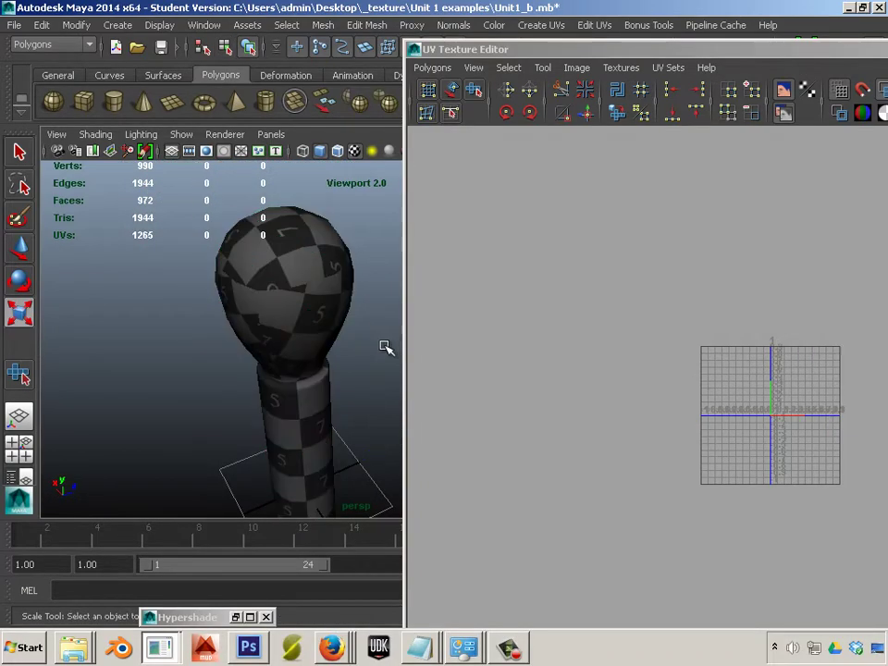
pyautogui.keyDown('alt'); pyautogui.moveTo(387, 335); pyautogui.dragTo(363, 363, button='right'); pyautogui.keyUp('alt')
pyautogui.keyDown('alt'); pyautogui.moveTo(362, 363); pyautogui.dragTo(339, 314); pyautogui.keyUp('alt')
pyautogui.click(297, 224)
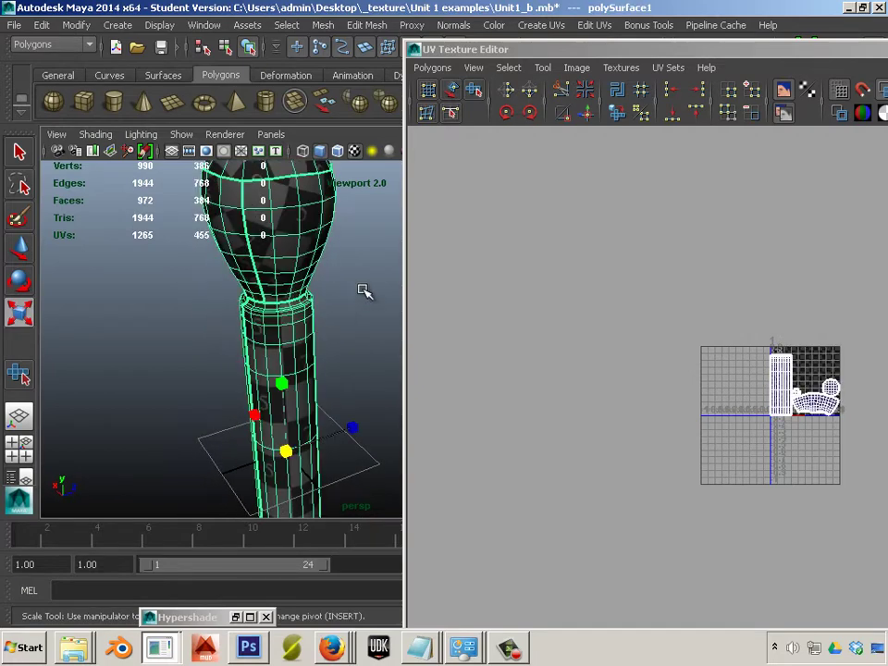
pyautogui.keyDown('alt'); pyautogui.moveTo(345, 289); pyautogui.dragTo(357, 312, button='middle'); pyautogui.keyUp('alt')
pyautogui.click(375, 285)
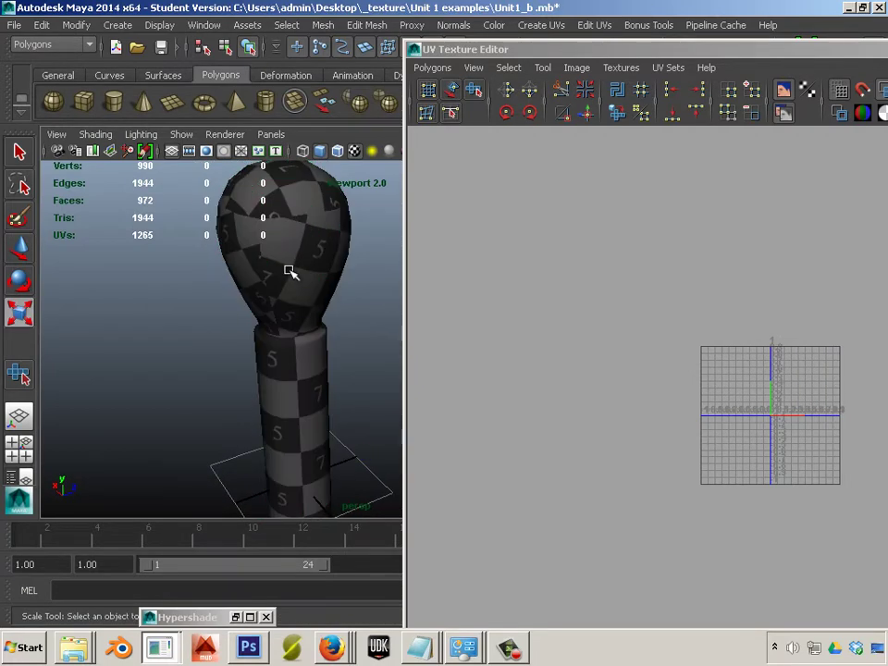
# Select the ball's lower fan-shaped shell, convert it to faces and apply Cylindrical Mapping
pyautogui.click(313, 292)
pyautogui.scroll(5, 738, 421)
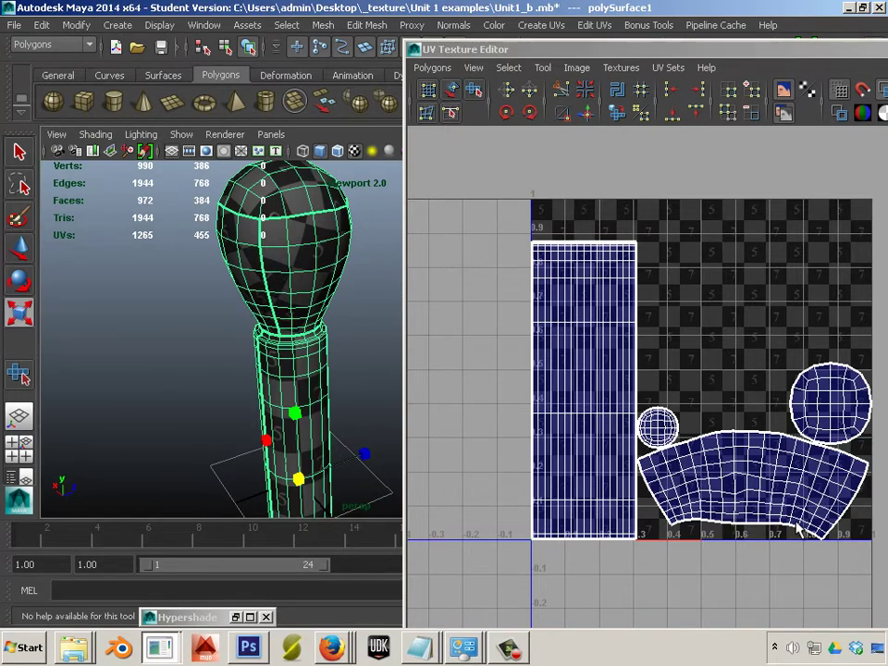
pyautogui.moveTo(785, 487); pyautogui.dragTo(852, 485, button='right')
pyautogui.moveTo(783, 502); pyautogui.dragTo(821, 524)
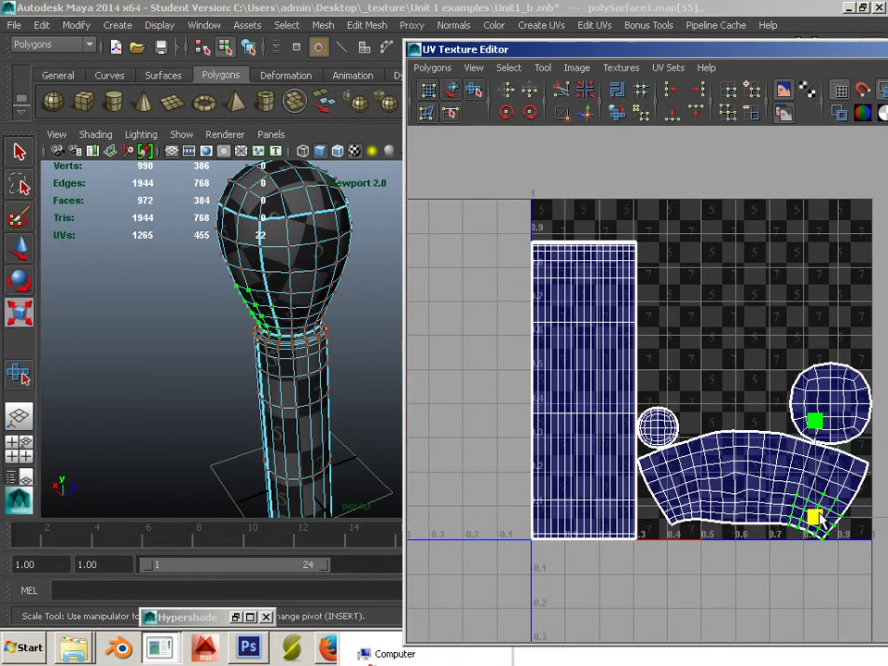
pyautogui.keyDown('ctrl'); pyautogui.moveTo(757, 512); pyautogui.dragTo(822, 493, button='right'); pyautogui.keyUp('ctrl')
pyautogui.keyDown('ctrl'); pyautogui.moveTo(653, 481); pyautogui.dragTo(653, 520, button='right'); pyautogui.keyUp('ctrl')
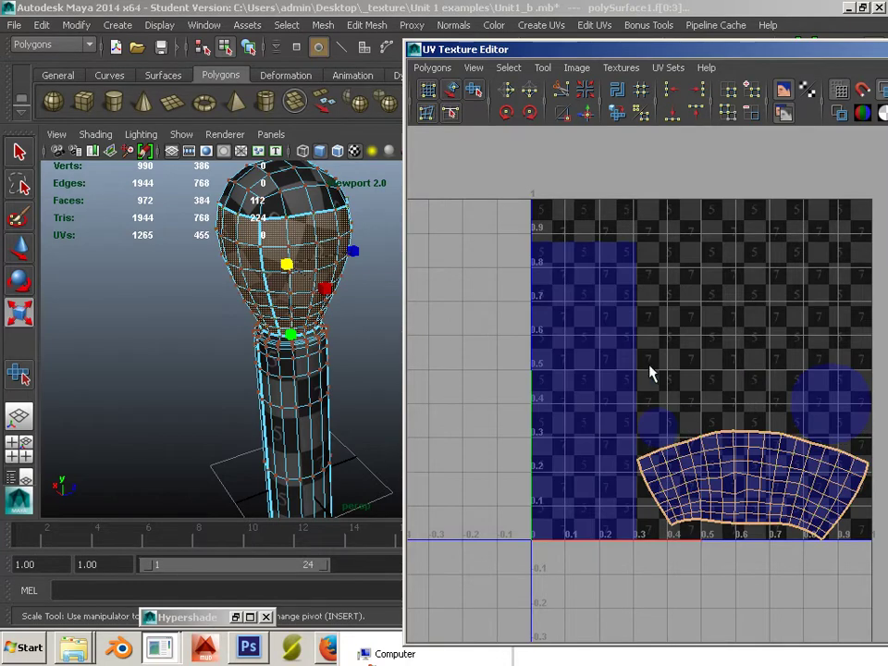
pyautogui.click(552, 28)
pyautogui.click(571, 65)
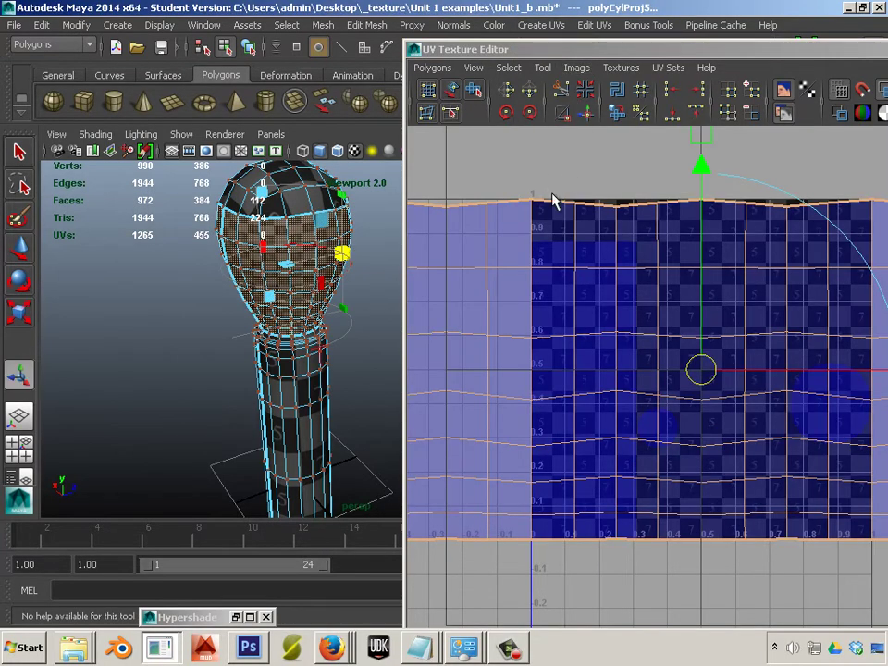
# Scale the cylindrical projection down to about 0.4 wide by 0.3 high in UV space, comparing its checker with the column's
pyautogui.keyDown('alt'); pyautogui.moveTo(699, 279); pyautogui.dragTo(696, 315, button='middle'); pyautogui.keyUp('alt')
pyautogui.scroll(-3, 696, 315)
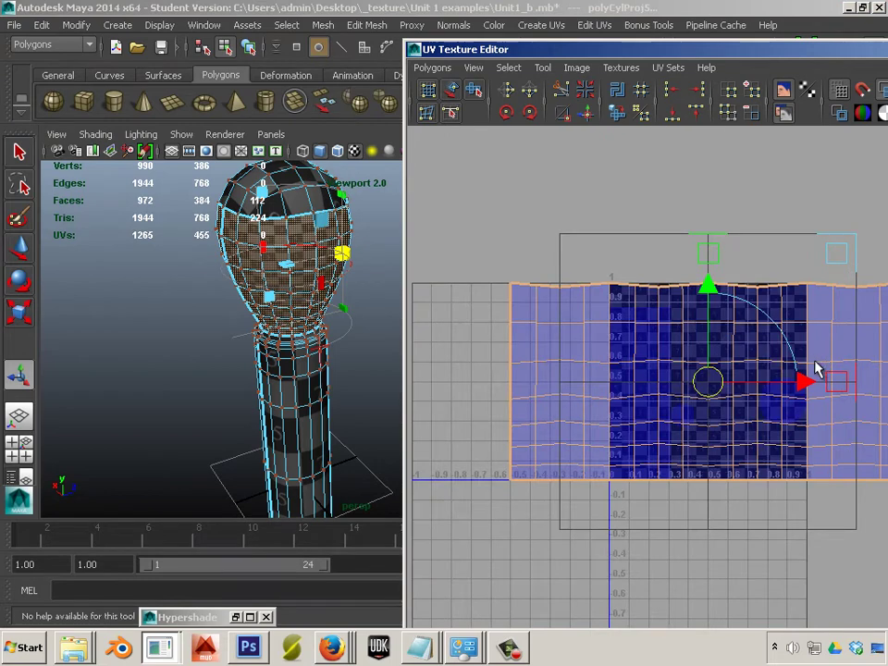
pyautogui.scroll(3, 267, 298)
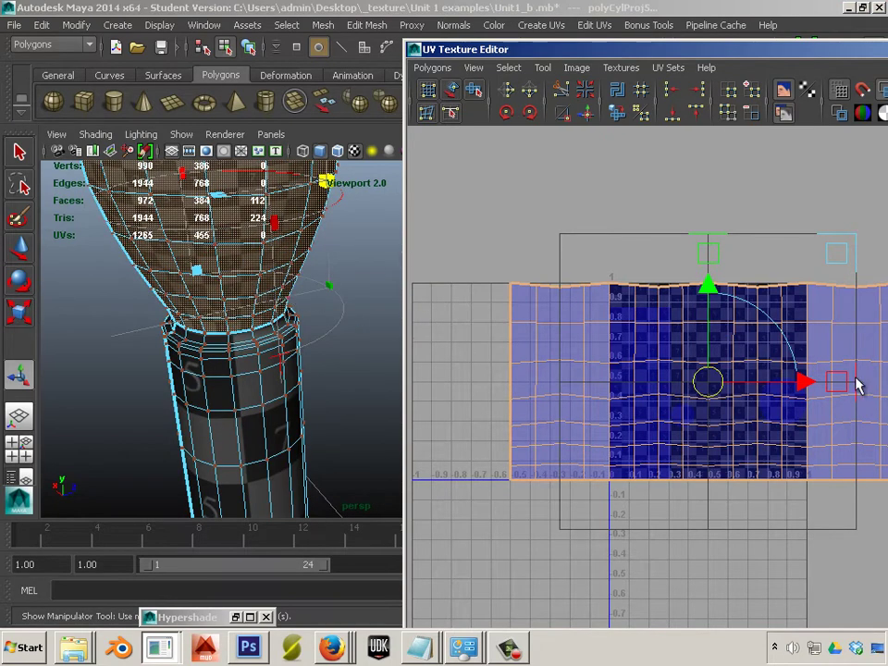
pyautogui.moveTo(837, 387); pyautogui.dragTo(761, 380)
pyautogui.moveTo(710, 245); pyautogui.dragTo(707, 349)
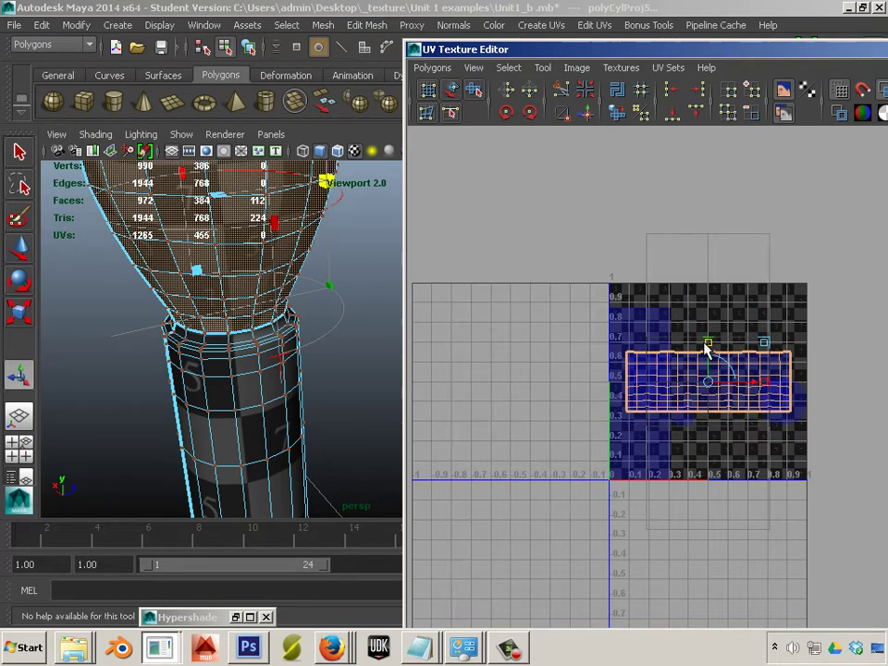
pyautogui.moveTo(765, 391); pyautogui.dragTo(732, 390)
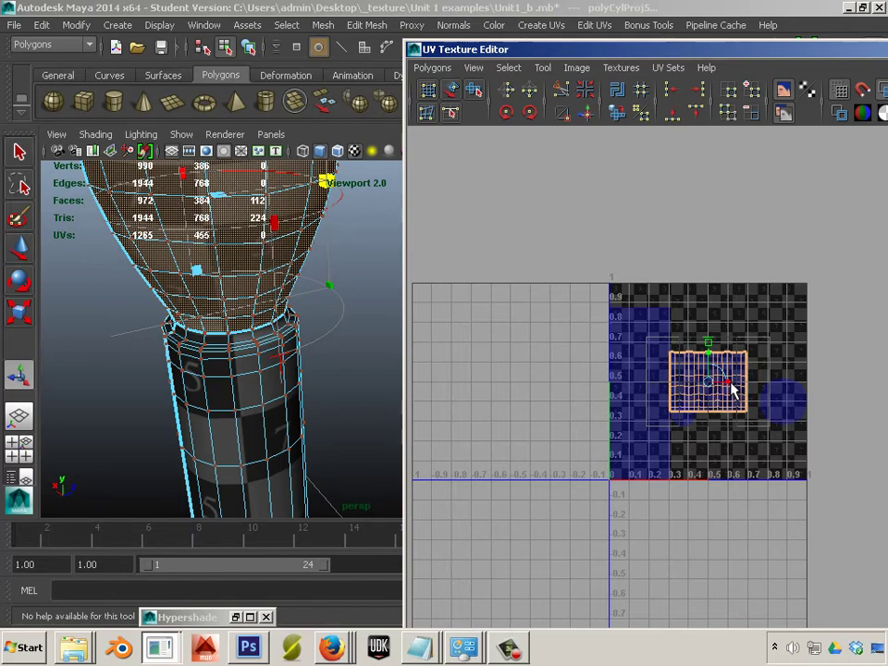
pyautogui.click(322, 307)
pyautogui.press('a')
pyautogui.scroll(5, 246, 274)
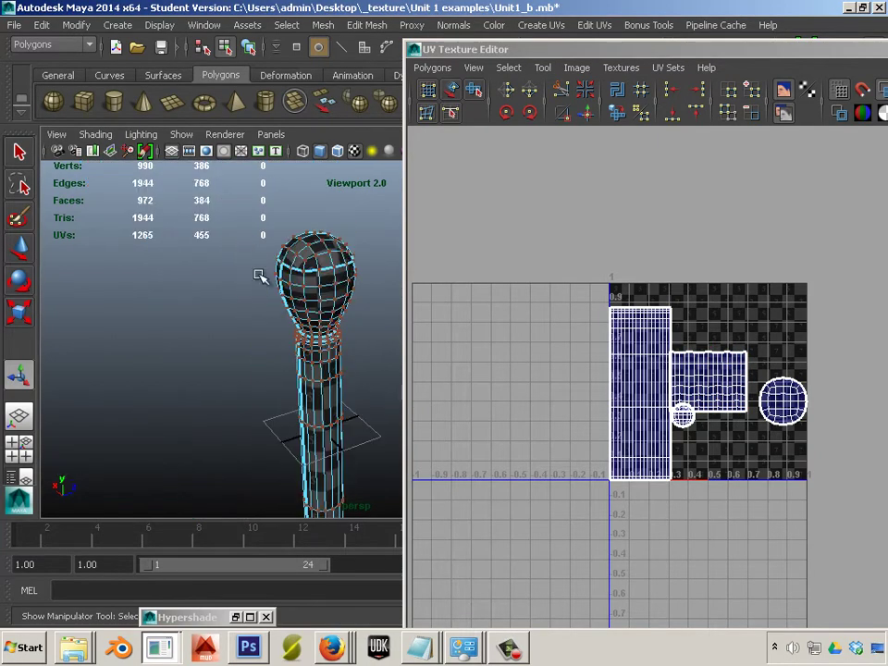
pyautogui.keyDown('alt'); pyautogui.moveTo(260, 276); pyautogui.dragTo(237, 294, button='middle'); pyautogui.keyUp('alt')
pyautogui.keyDown('alt'); pyautogui.moveTo(237, 294); pyautogui.dragTo(372, 335, button='right'); pyautogui.keyUp('alt')
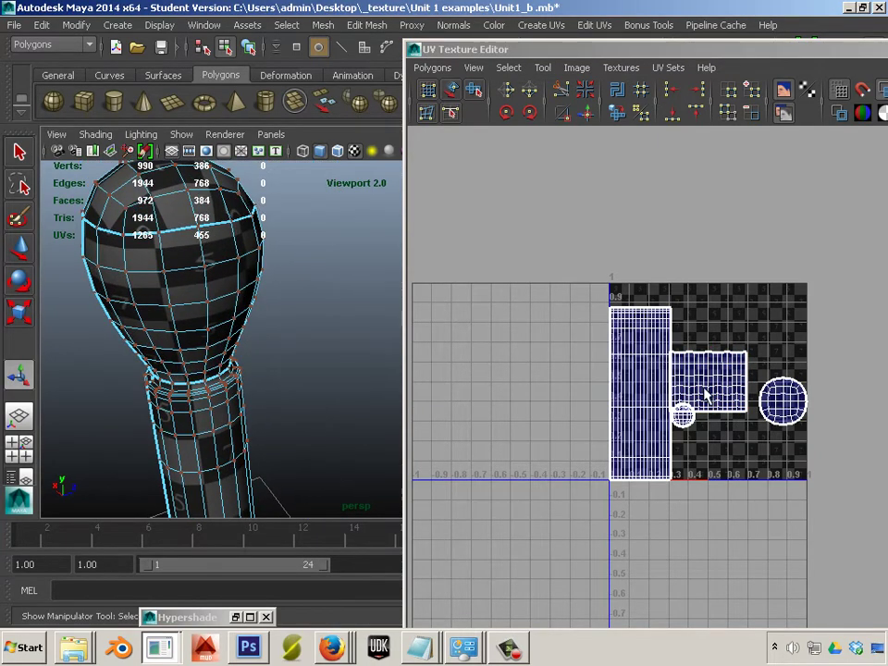
# Select every UV of the mesh and lay out all shells again inside the UV square
pyautogui.moveTo(707, 395); pyautogui.dragTo(777, 387, button='right')
pyautogui.moveTo(572, 287); pyautogui.dragTo(866, 595)
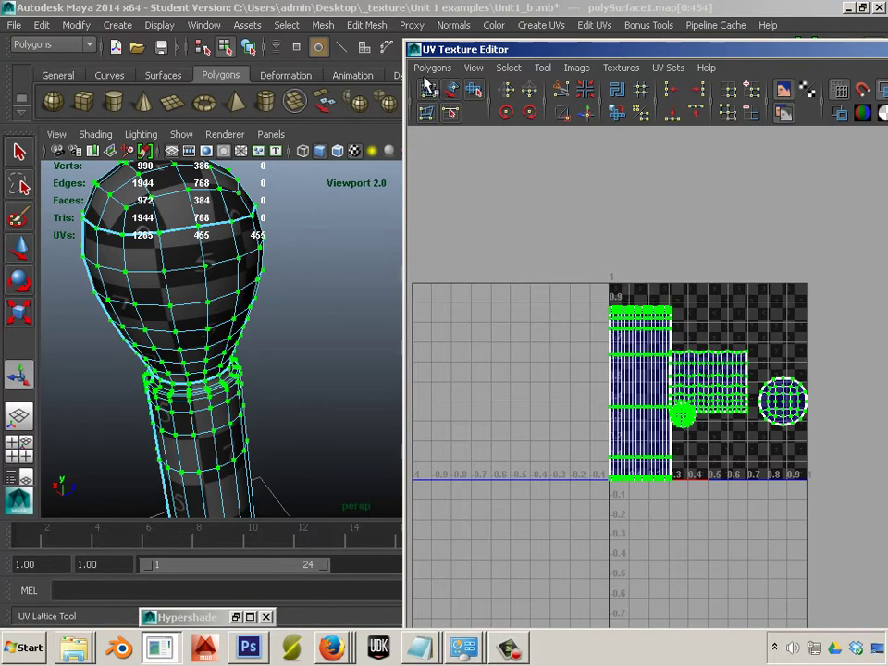
pyautogui.click(432, 67)
pyautogui.click(479, 449)
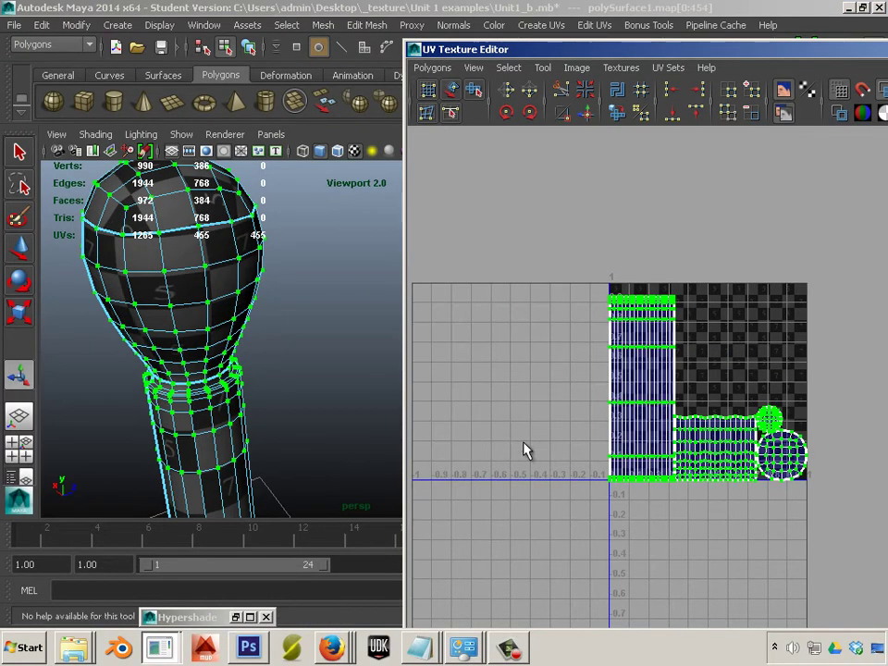
# Select the ball's rectangular lower shell and scale it horizontally to about 0.74 wide in UV space
pyautogui.click(430, 437)
pyautogui.keyDown('alt'); pyautogui.moveTo(293, 373); pyautogui.dragTo(248, 366, button='right'); pyautogui.keyUp('alt')
pyautogui.keyDown('alt'); pyautogui.moveTo(499, 418); pyautogui.dragTo(513, 393, button='middle'); pyautogui.keyUp('alt')
pyautogui.keyDown('alt'); pyautogui.moveTo(513, 393); pyautogui.dragTo(674, 406, button='right'); pyautogui.keyUp('alt')
pyautogui.moveTo(611, 434); pyautogui.dragTo(613, 435)
pyautogui.keyDown('ctrl'); pyautogui.moveTo(638, 419); pyautogui.dragTo(638, 419, button='right'); pyautogui.keyUp('ctrl')
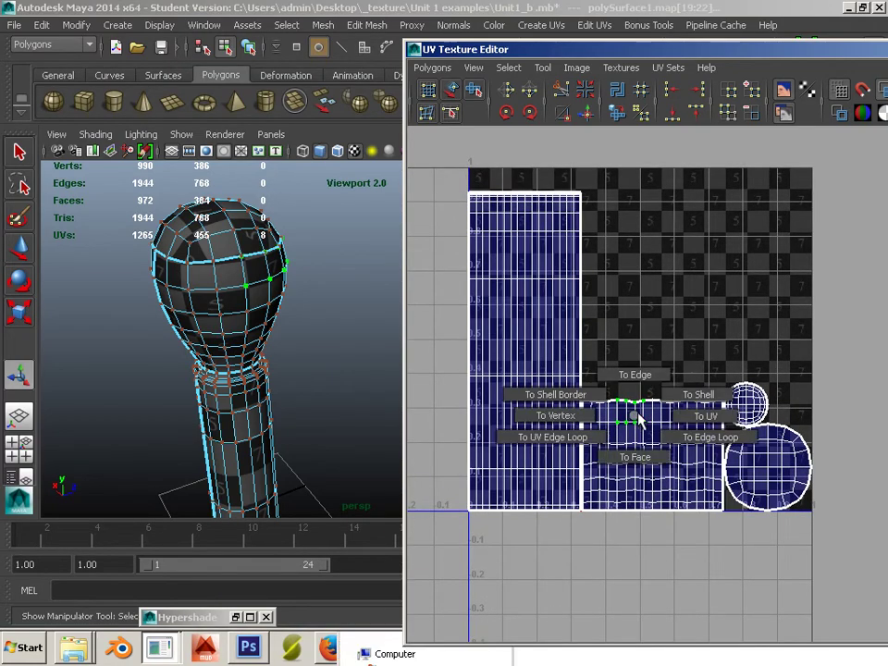
pyautogui.click(683, 398)
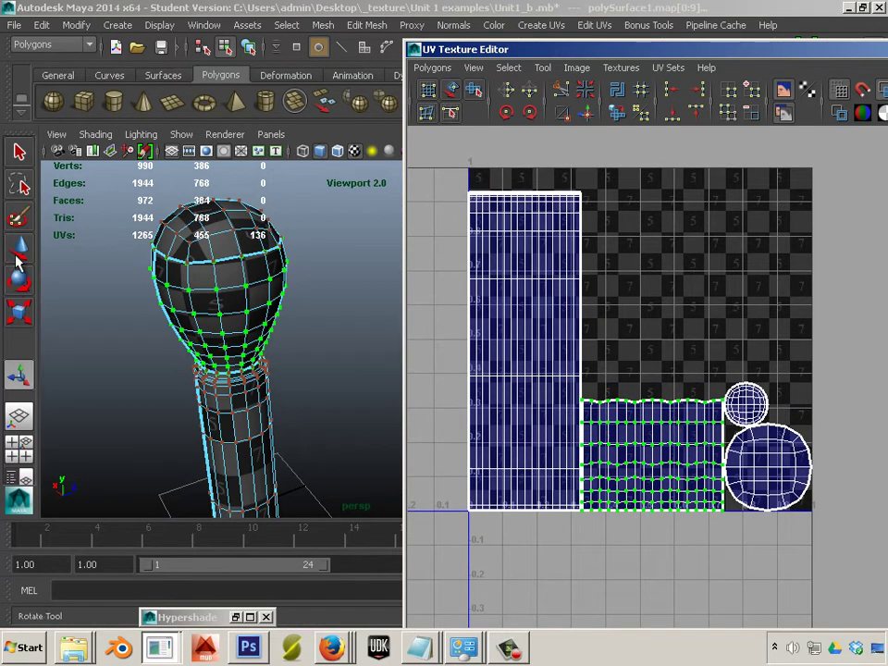
pyautogui.click(19, 315)
pyautogui.moveTo(751, 455); pyautogui.dragTo(830, 454)
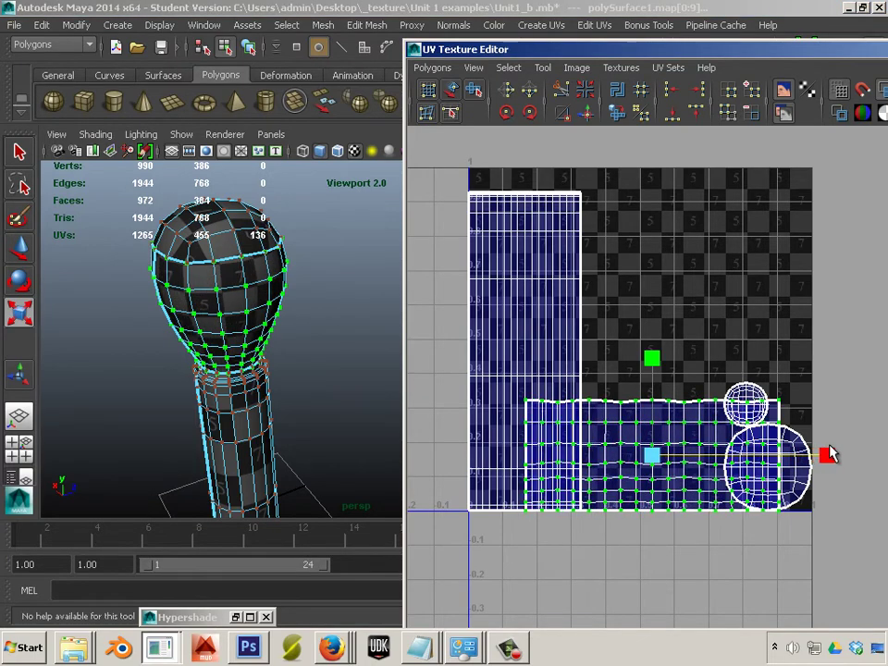
# Rotate the widened ball shell 90 degrees counter-clockwise and place it upright beside the column's shell inside the UV square
pyautogui.press('w')
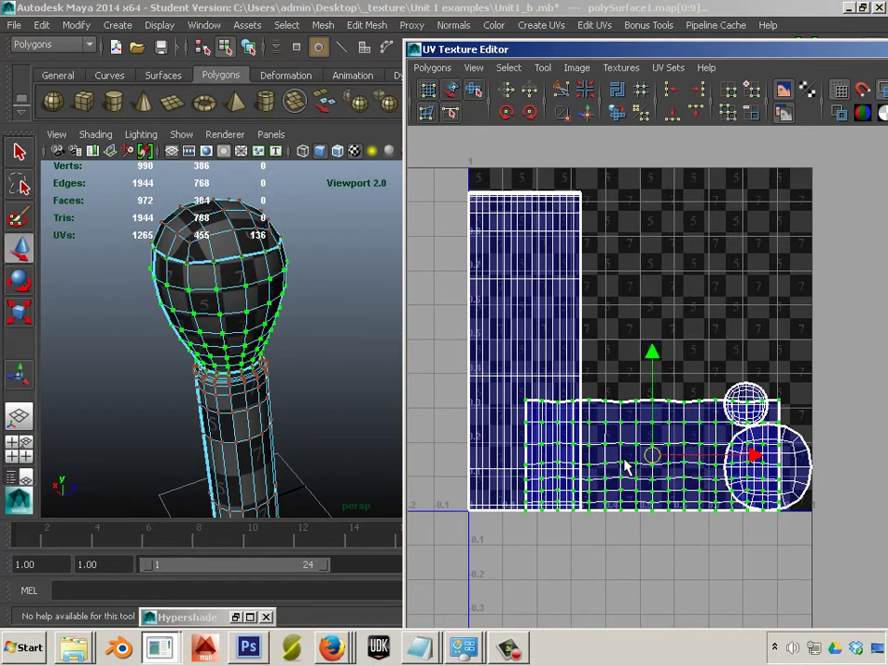
pyautogui.moveTo(653, 458); pyautogui.dragTo(687, 257)
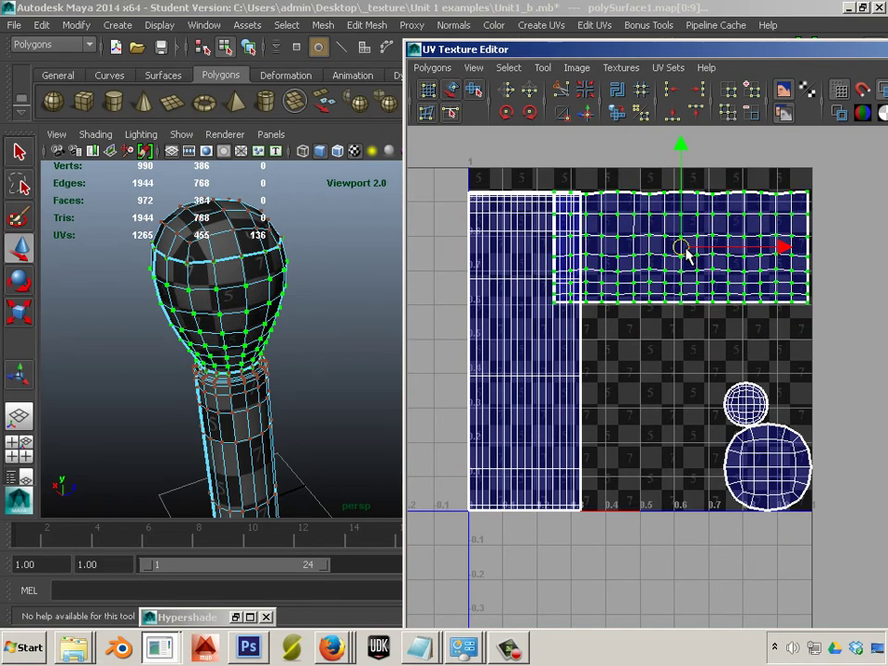
pyautogui.click(506, 112)
pyautogui.click(506, 112)
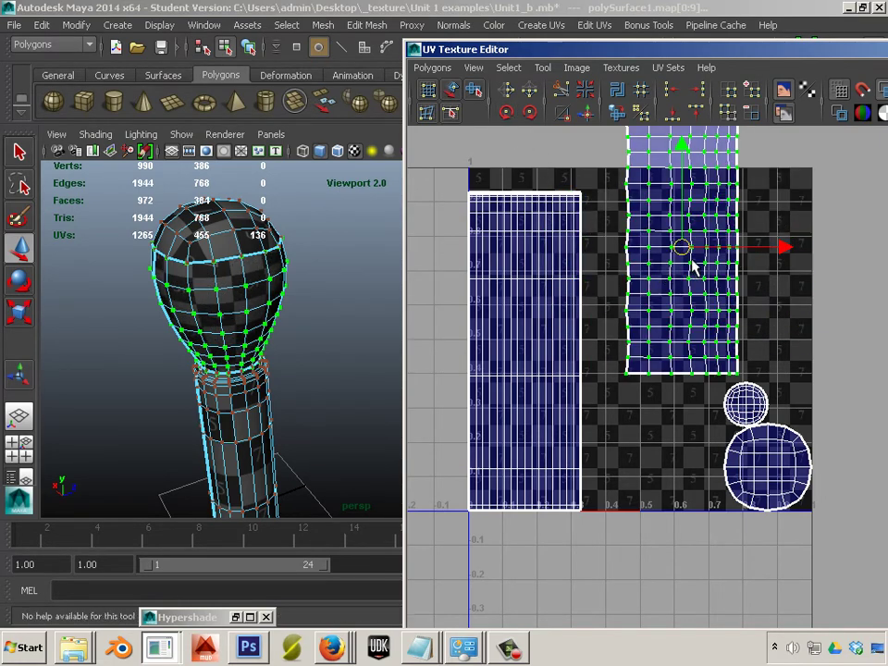
pyautogui.moveTo(693, 262); pyautogui.dragTo(651, 333)
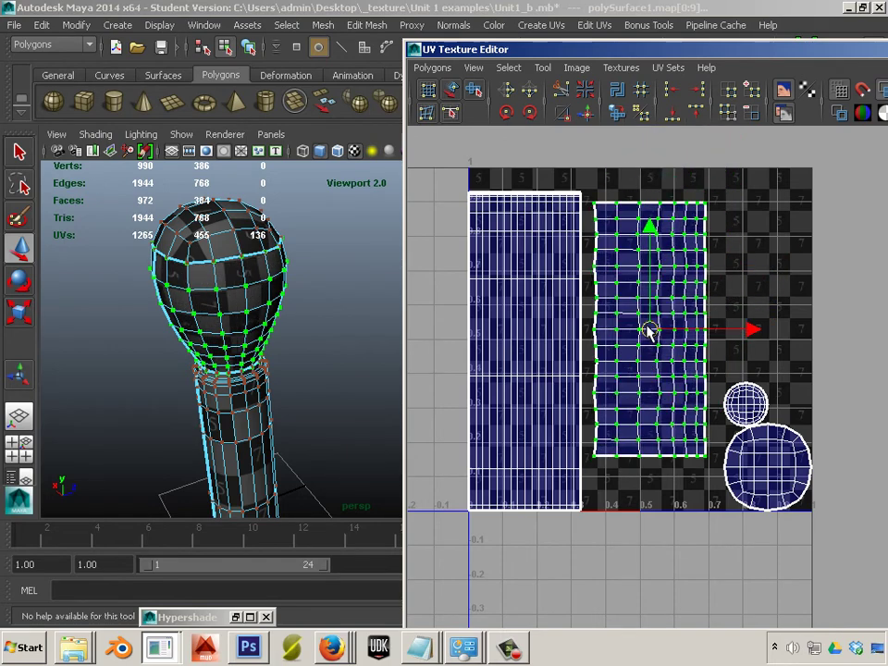
pyautogui.click(265, 360)
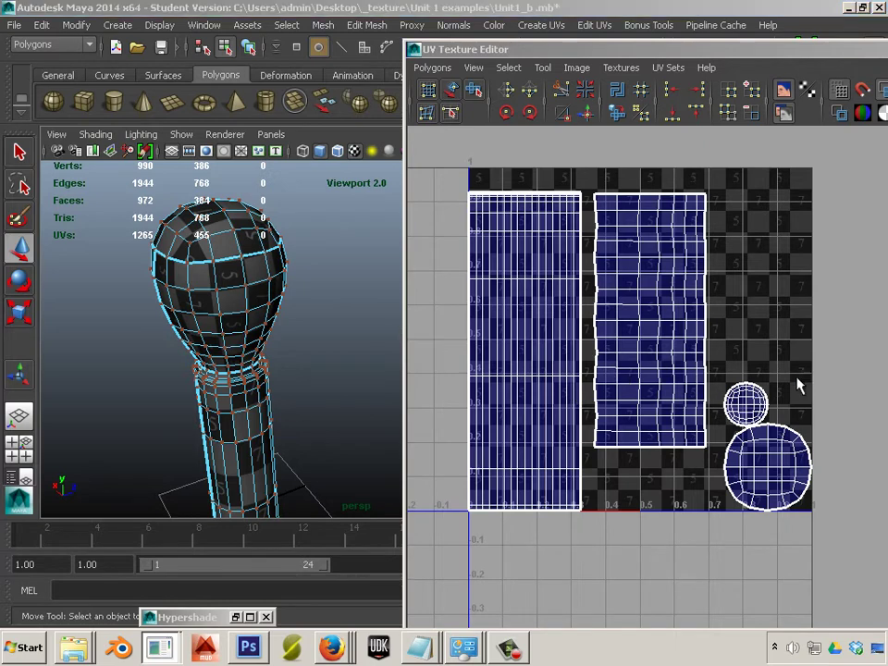
# Select the small round shell and move it slightly away from the large round shell
pyautogui.moveTo(797, 378); pyautogui.dragTo(751, 398)
pyautogui.keyDown('ctrl'); pyautogui.moveTo(752, 398); pyautogui.dragTo(779, 381, button='right'); pyautogui.keyUp('ctrl')
pyautogui.moveTo(758, 399); pyautogui.dragTo(746, 377)
pyautogui.click(197, 374)
# Select all of the mesh's UVs to review the layout and return to object selection with the mesh selected
pyautogui.scroll(-5, 218, 348)
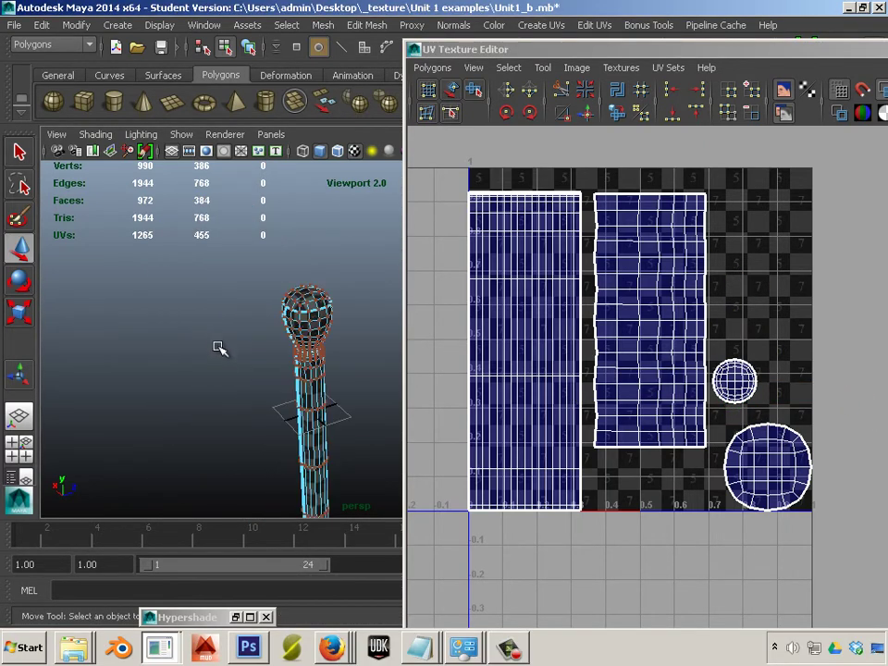
pyautogui.keyDown('alt'); pyautogui.moveTo(209, 345); pyautogui.dragTo(205, 301, button='middle'); pyautogui.keyUp('alt')
pyautogui.keyDown('ctrl'); pyautogui.moveTo(242, 330); pyautogui.dragTo(338, 360, button='right'); pyautogui.keyUp('ctrl')
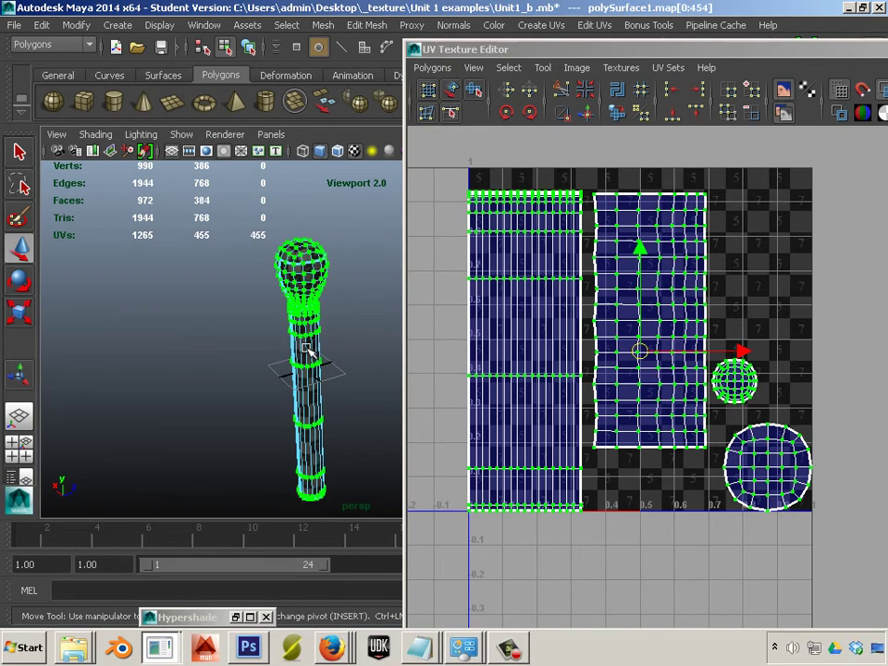
pyautogui.keyDown('alt'); pyautogui.moveTo(308, 350); pyautogui.dragTo(240, 322, button='middle'); pyautogui.keyUp('alt')
pyautogui.scroll(5, 239, 322)
pyautogui.moveTo(235, 302); pyautogui.dragTo(270, 282, button='right')
pyautogui.click(238, 294)
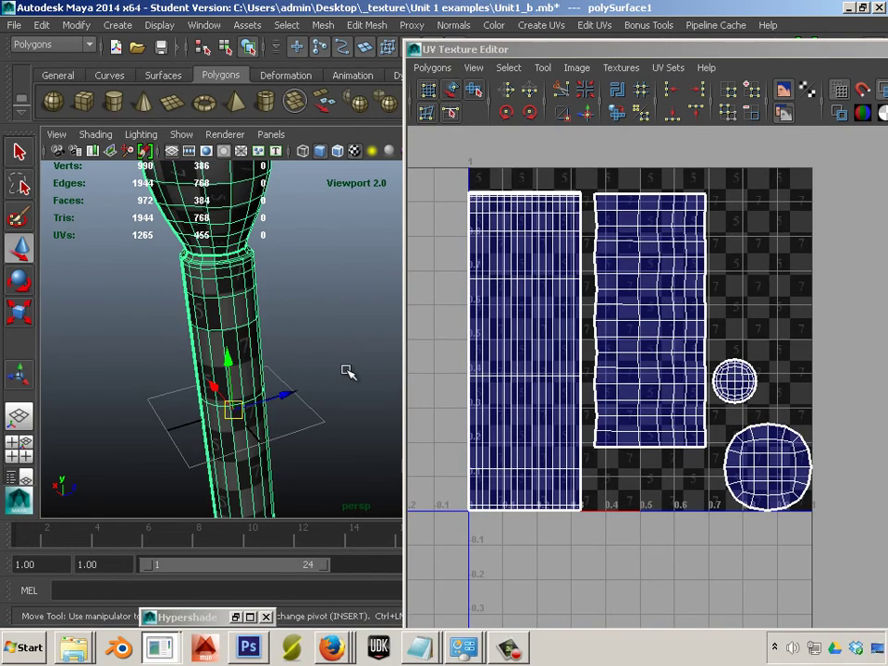
# Examine the checker on the ball and column from several angles, deselecting the mesh for a clear view
pyautogui.click(346, 361)
pyautogui.keyDown('alt'); pyautogui.moveTo(342, 289); pyautogui.dragTo(380, 369, button='middle'); pyautogui.keyUp('alt')
pyautogui.keyDown('alt'); pyautogui.moveTo(379, 369); pyautogui.dragTo(281, 361, button='right'); pyautogui.keyUp('alt')
pyautogui.keyDown('alt'); pyautogui.moveTo(324, 340); pyautogui.dragTo(170, 391); pyautogui.keyUp('alt')
pyautogui.click(236, 413)
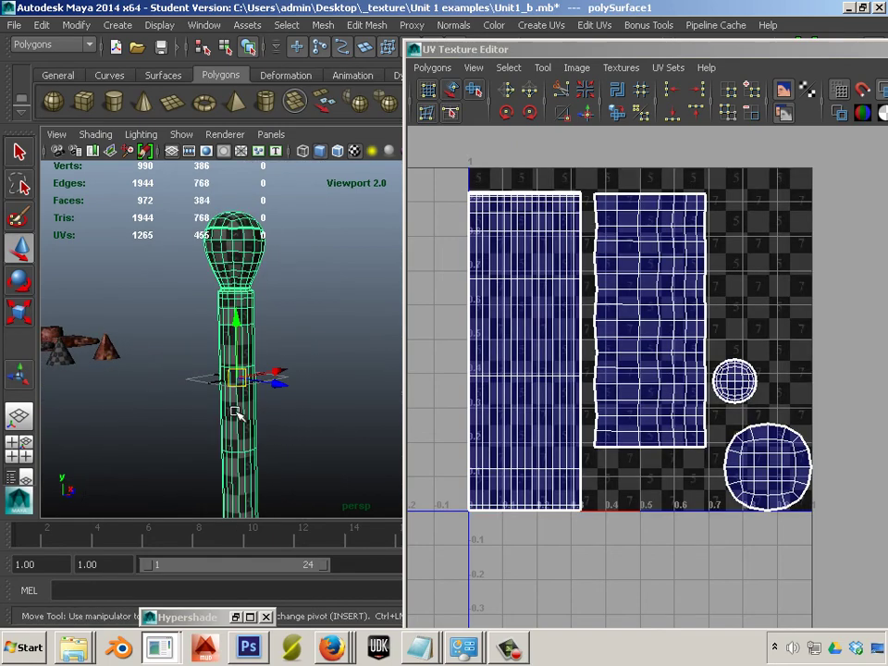
pyautogui.keyDown('alt'); pyautogui.moveTo(276, 387); pyautogui.dragTo(192, 432); pyautogui.keyUp('alt')
pyautogui.click(144, 432)
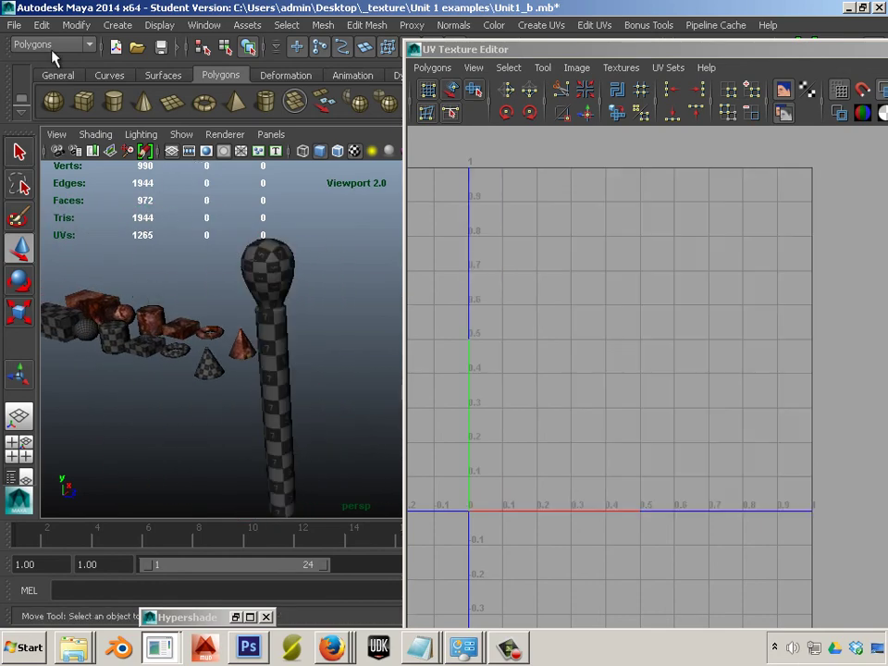